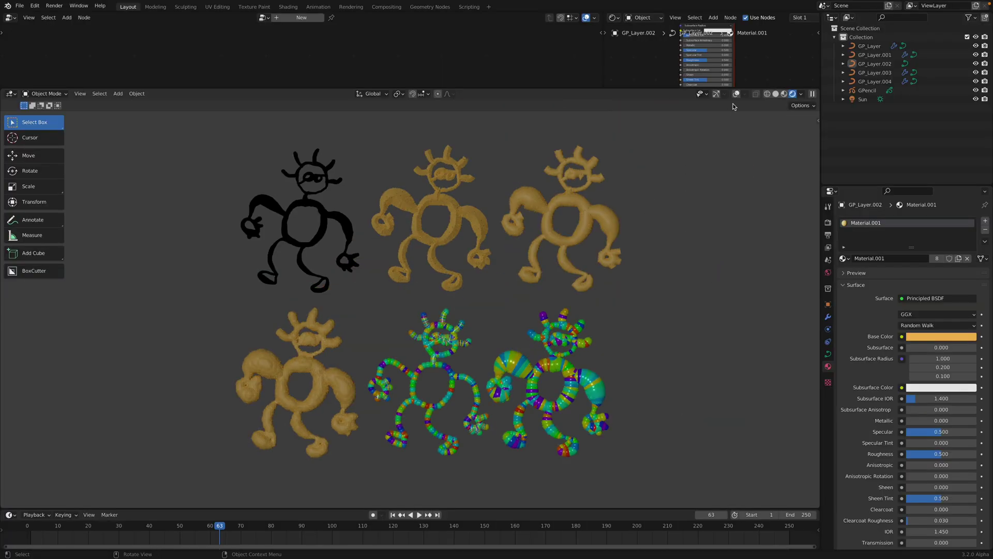
Step: Show the viewport overlays and gizmos and select the black grease pencil figure
click(735, 93)
click(717, 94)
click(325, 167)
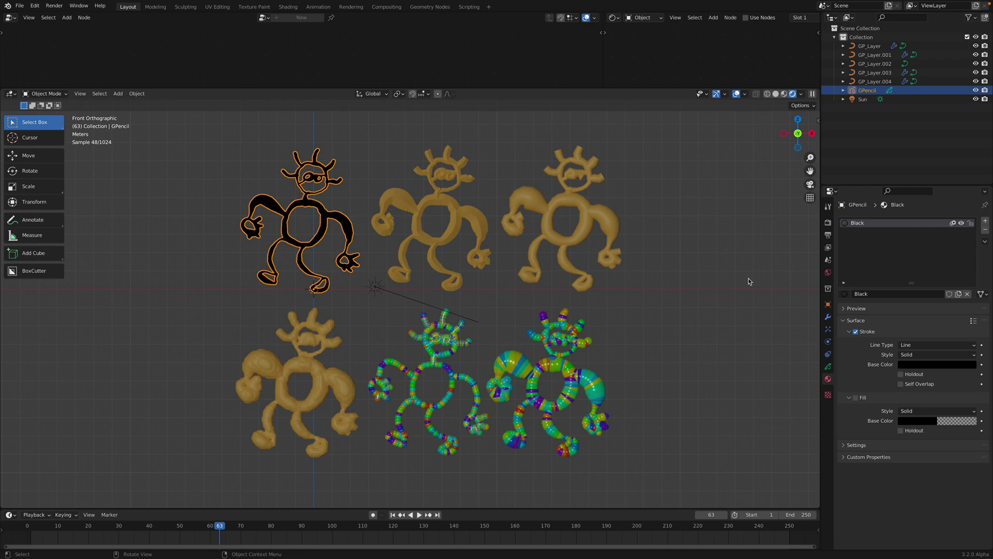
Step: Try a Noise modifier on the grease pencil figure during animation playback and remove it
click(827, 317)
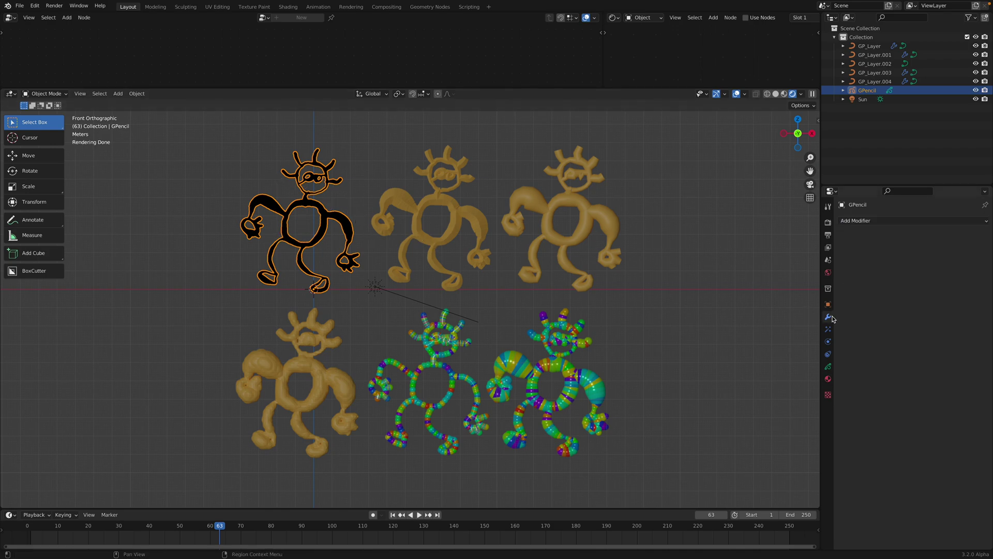
click(855, 221)
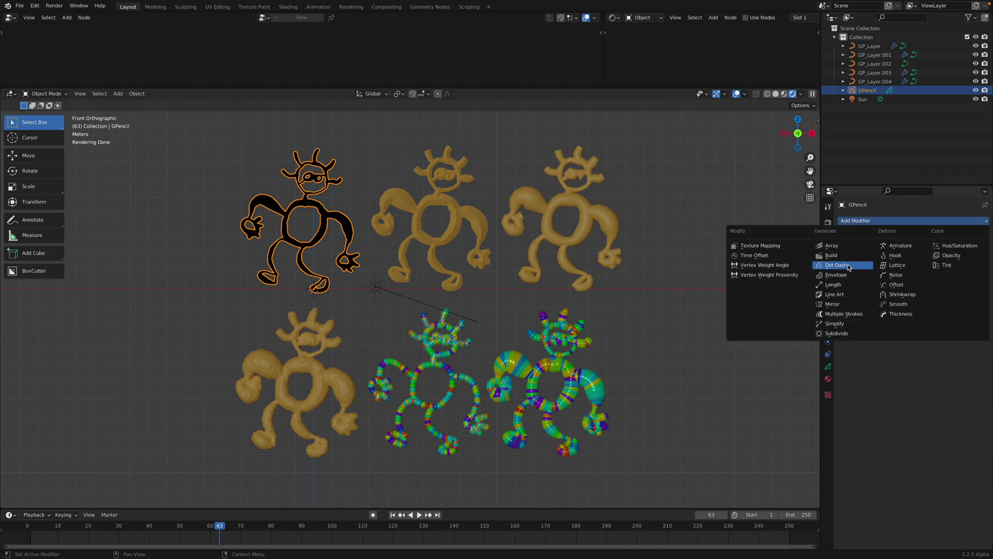
click(893, 275)
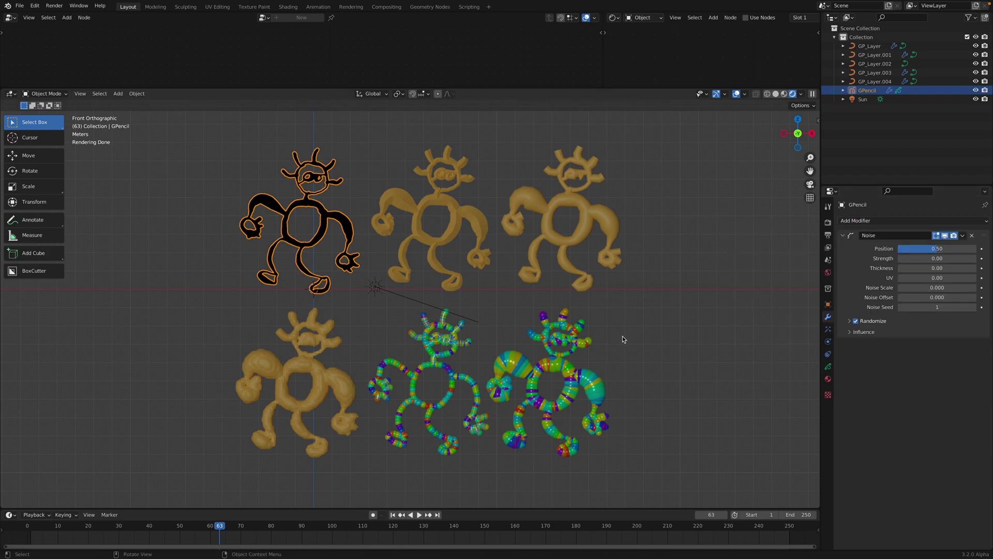
key(space)
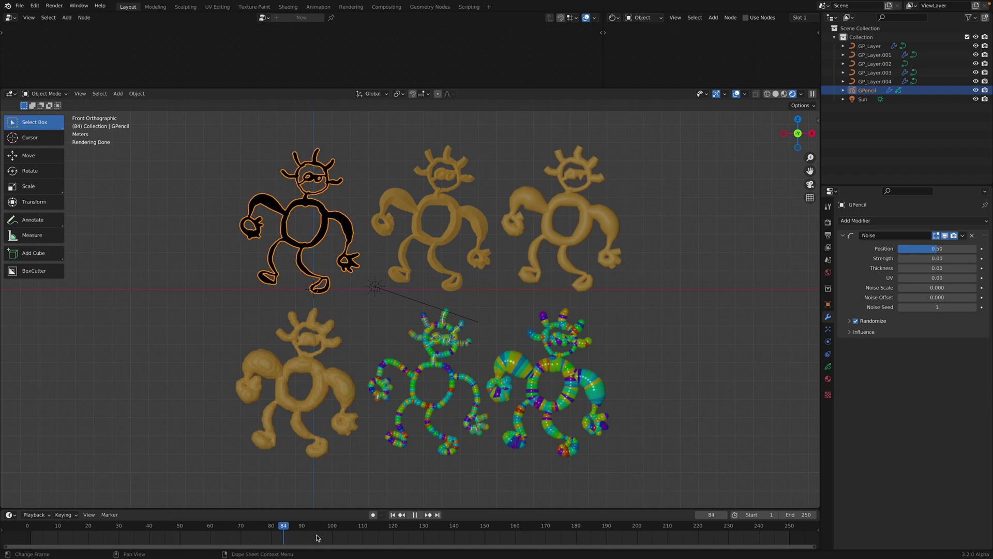
mouse_move(551, 533)
mouse_down()
mouse_move(251, 507)
mouse_move(343, 521)
mouse_move(278, 455)
mouse_up()
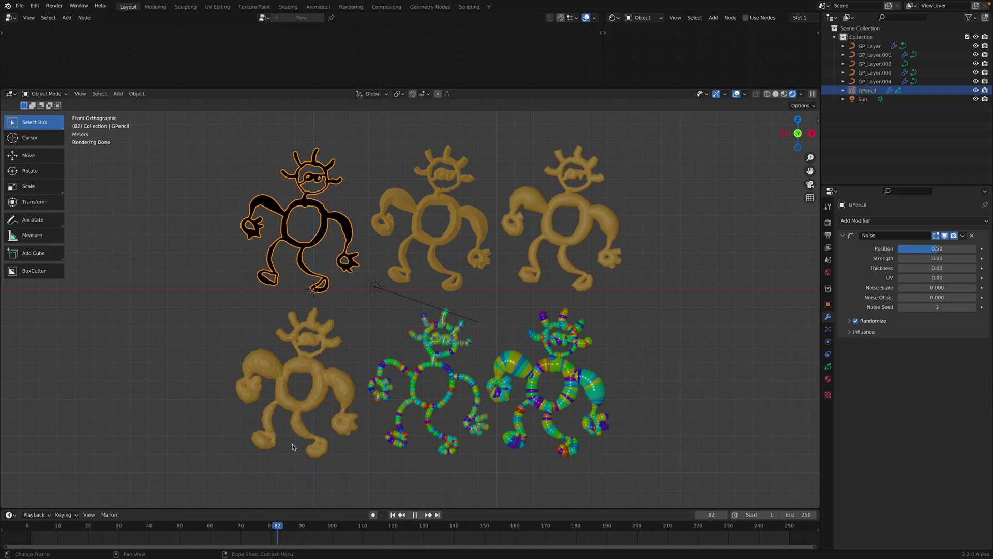
click(971, 236)
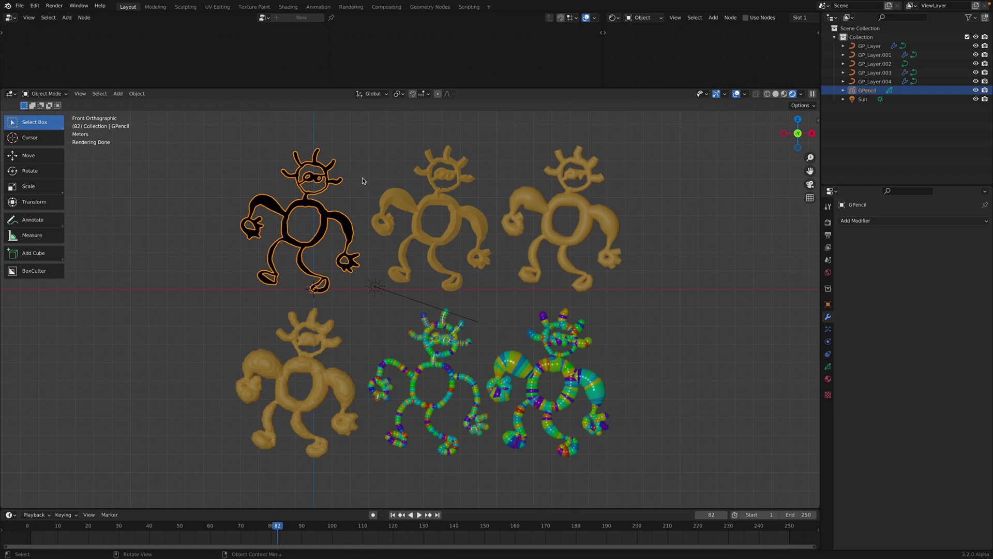
Step: Switch the viewport to solid shading, keeping the grease pencil figure selected
shift+middle_drag(366, 188, 377, 246)
scroll(305, 280, up, 2)
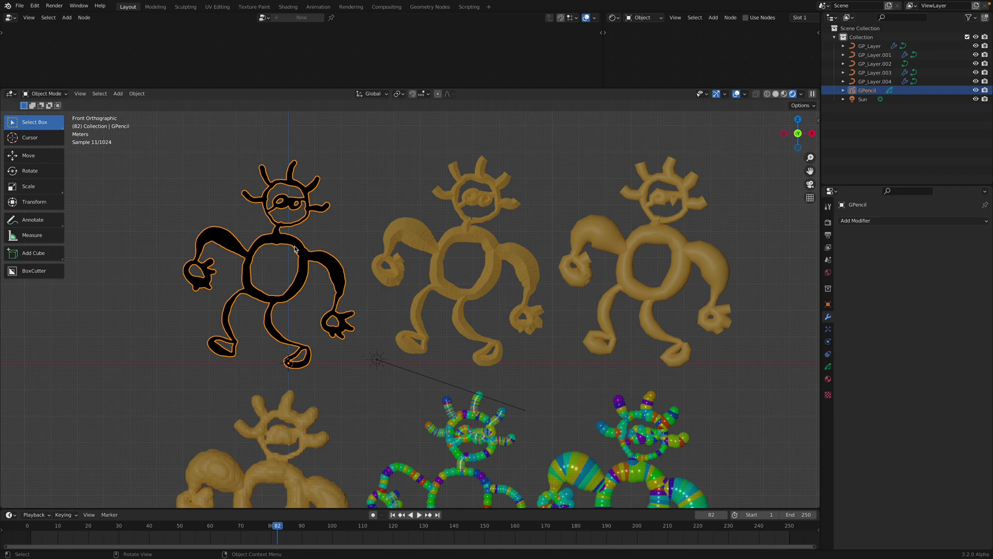
scroll(311, 274, down, 1)
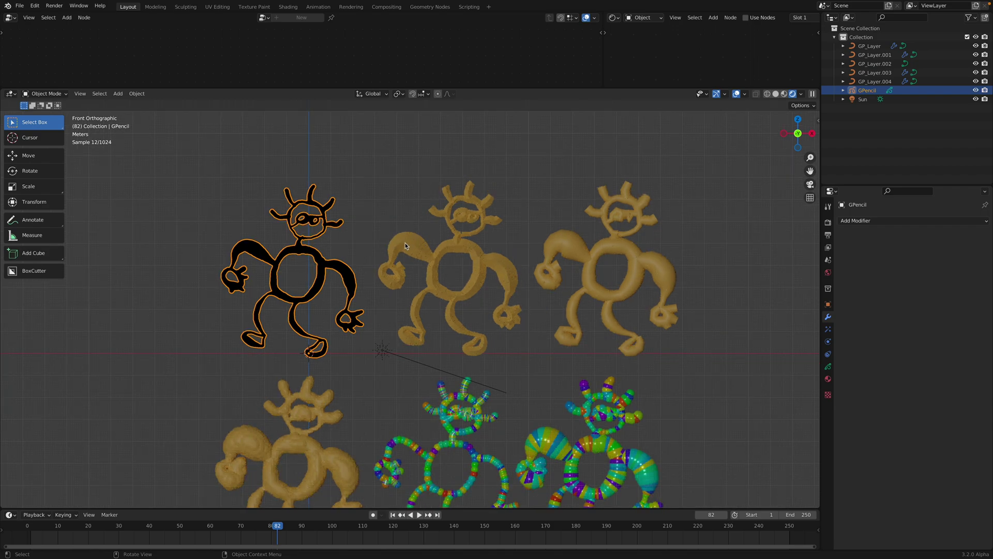
click(775, 94)
click(321, 212)
click(322, 212)
shift+middle_drag(330, 238, 300, 220)
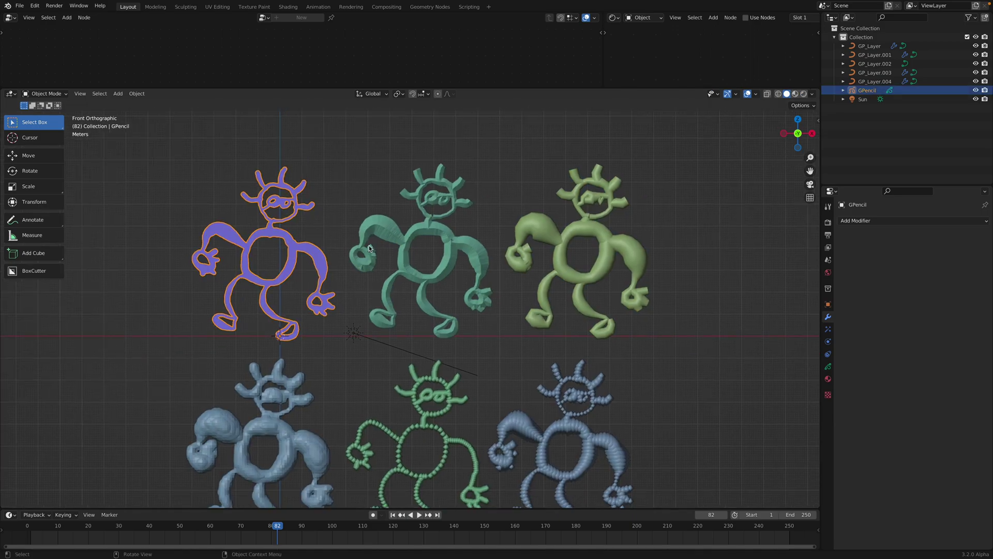
Step: Select the teal curve figure GP_Layer.002 and set its bevel depth to 0.014 m in the curve geometry settings
shift+middle_drag(345, 258, 295, 263)
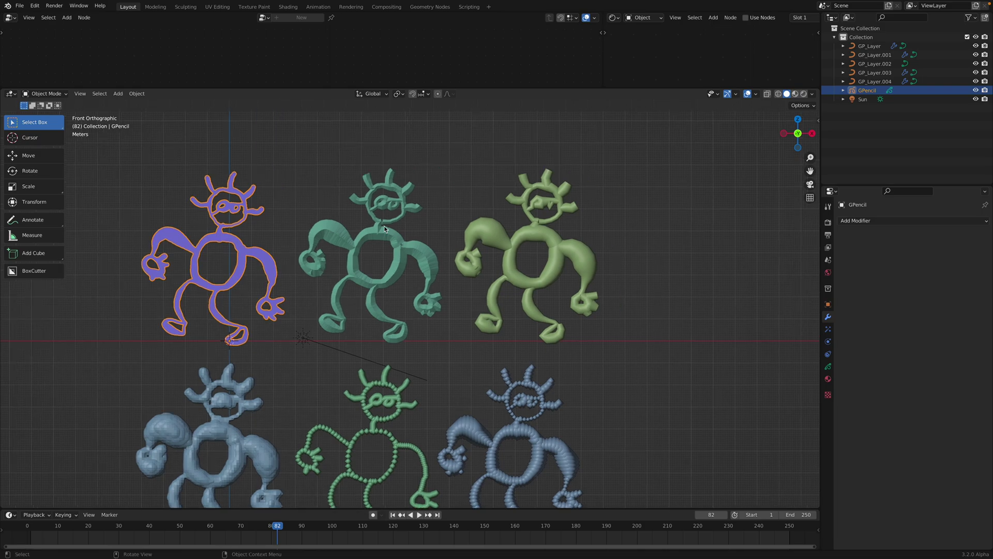
click(383, 225)
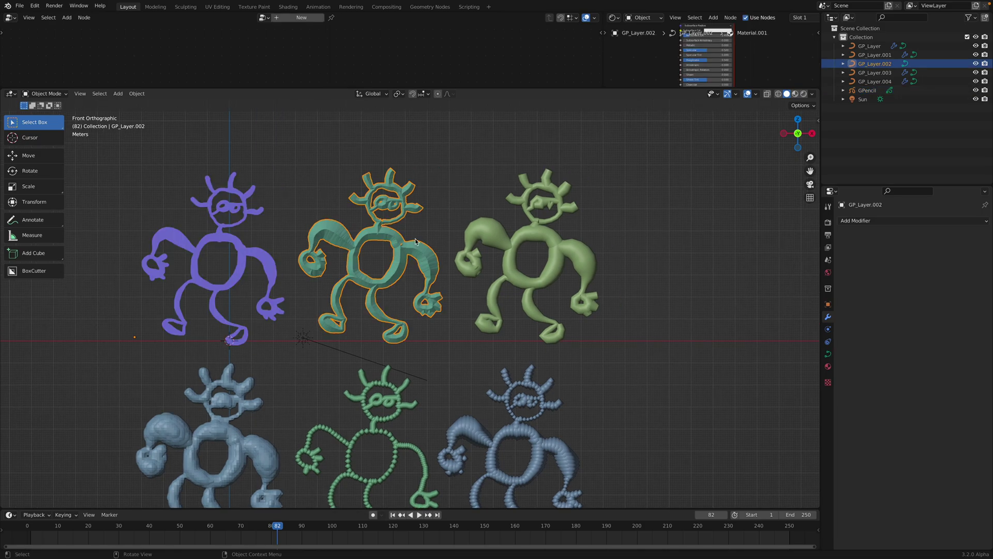
click(828, 354)
scroll(906, 455, down, 2)
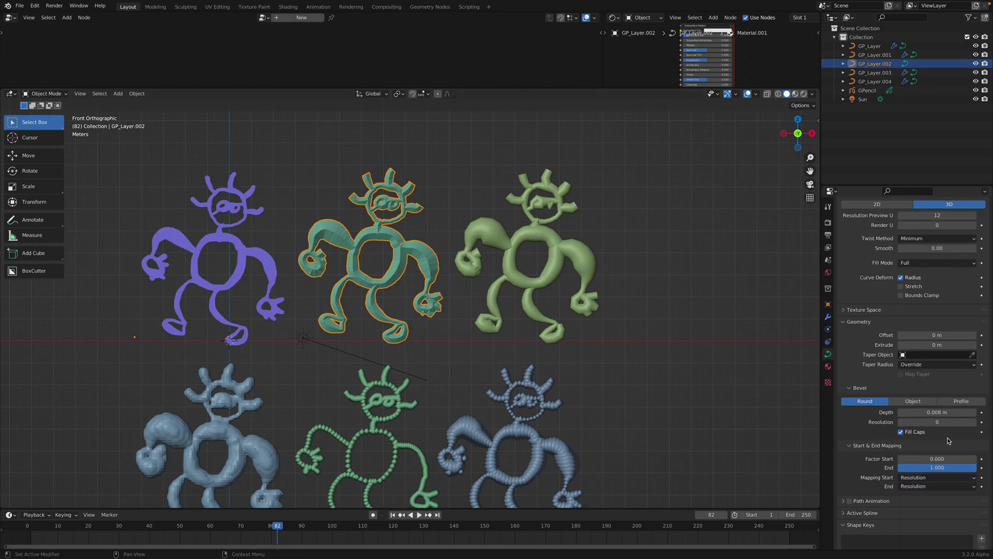
mouse_move(937, 411)
mouse_down()
mouse_move(921, 411)
mouse_move(972, 412)
mouse_move(921, 411)
mouse_move(938, 411)
mouse_up()
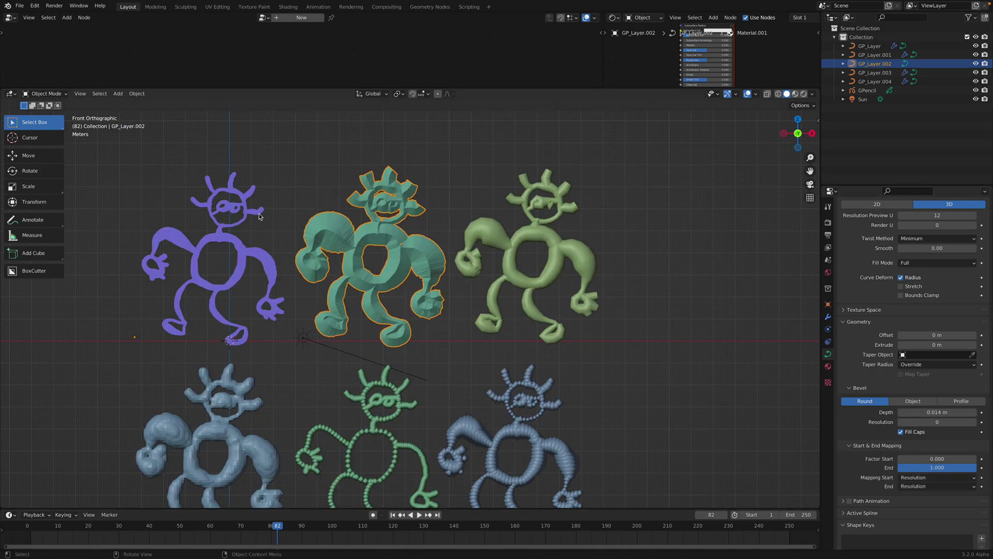
Step: Compare the original grease pencil figure with the teal curve figure, ending with the teal one selected
click(239, 197)
click(376, 213)
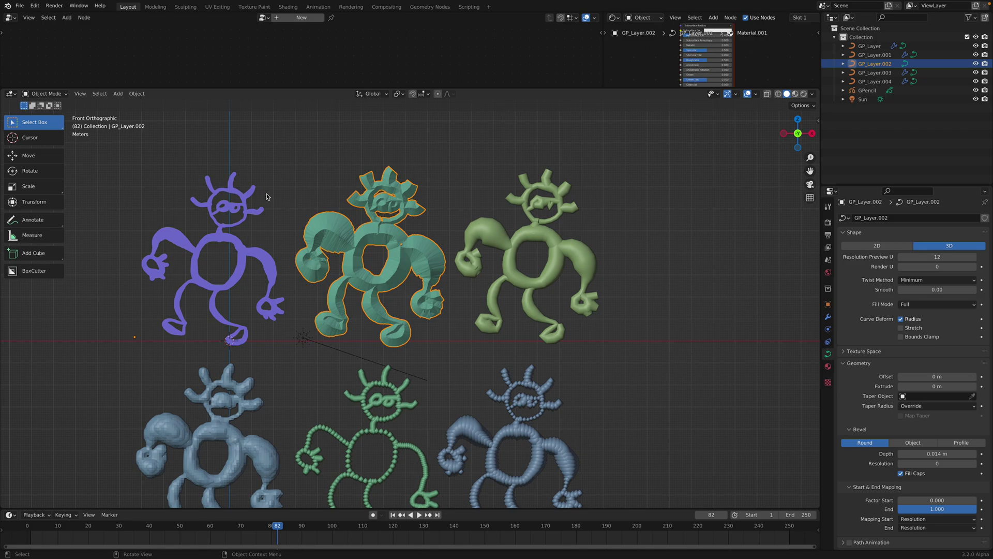
click(240, 196)
click(374, 224)
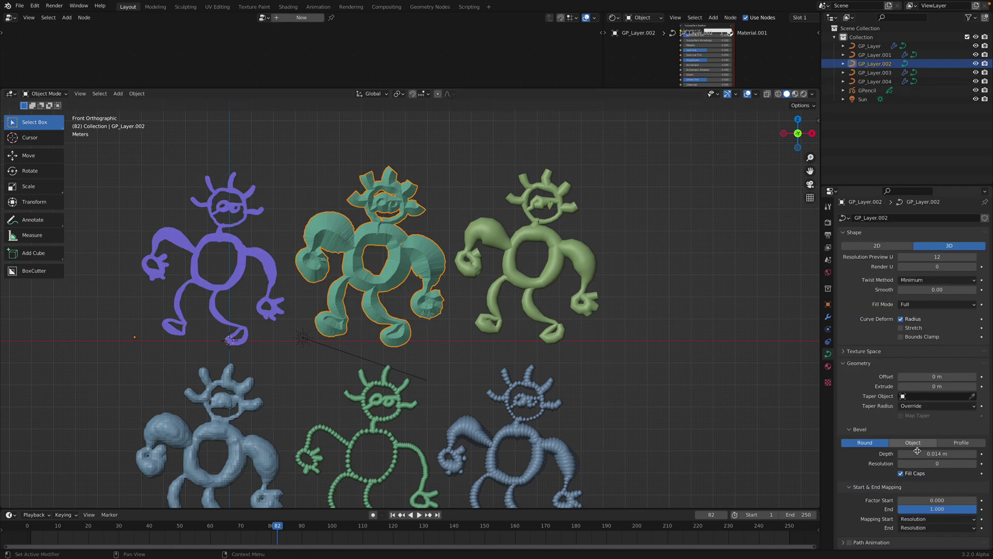
Step: Set the teal curve figure's bevel depth to 0.01 m
double_click(937, 453)
text(0)
key(Return)
key(ctrl+z)
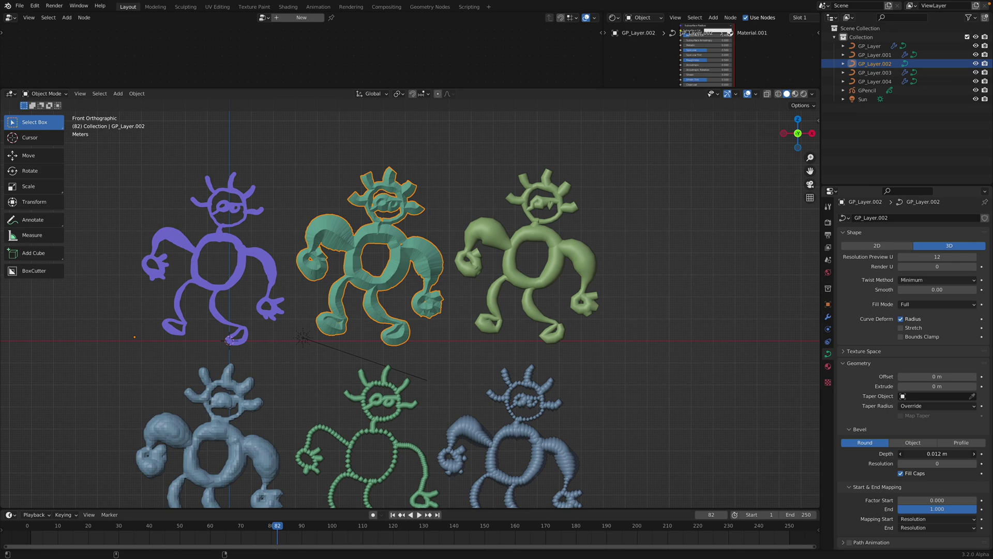
drag(937, 453, 931, 453)
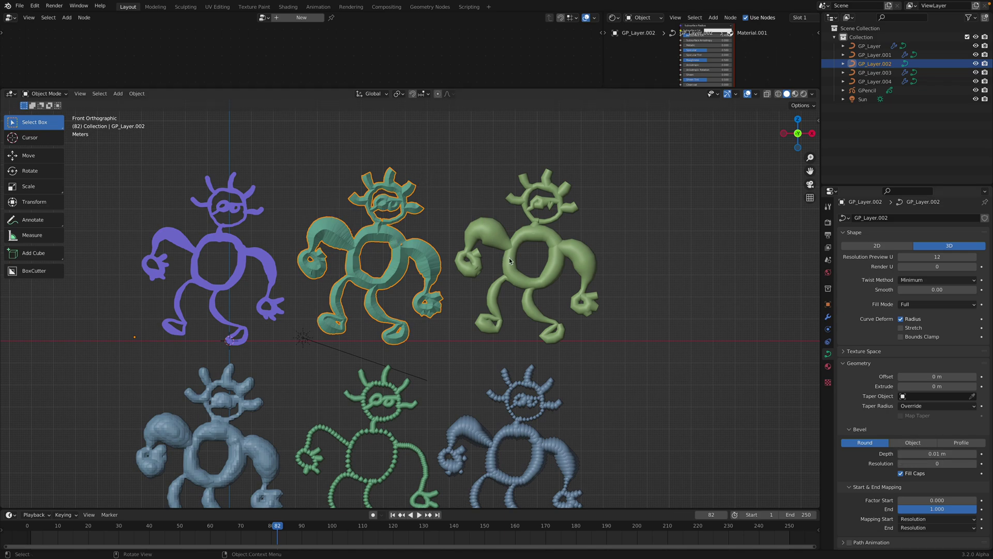
Step: Select the olive-green figure GP_Layer.003 and enlarge the node editors to examine its geometry node tree
scroll(525, 252, down, 2)
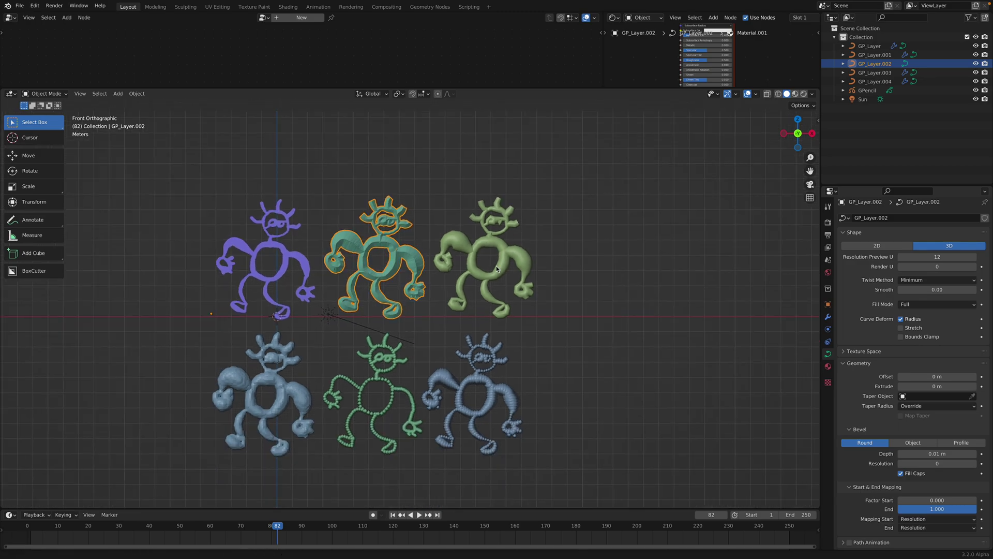
click(494, 232)
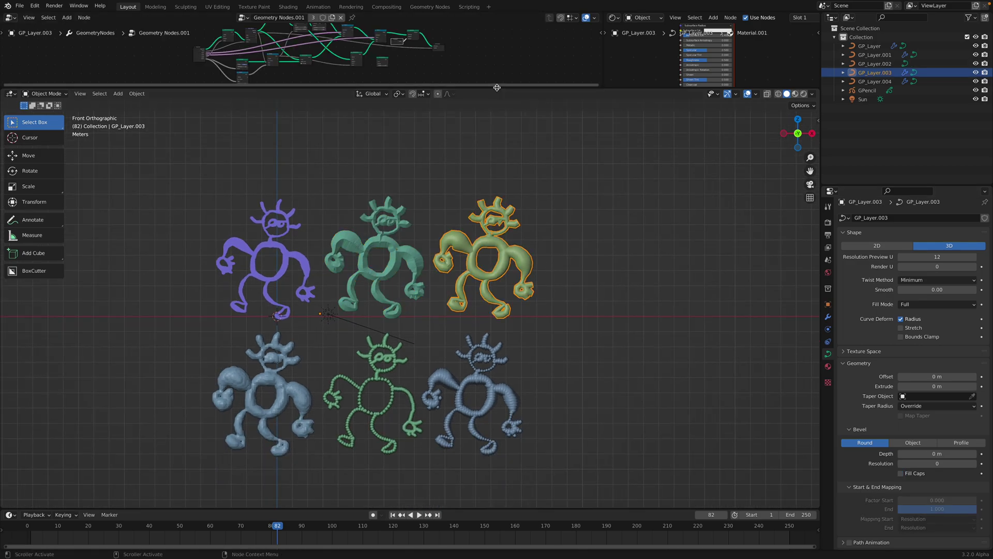
drag(496, 87, 503, 184)
scroll(333, 130, up, 2)
middle_drag(326, 119, 317, 123)
scroll(313, 118, up, 2)
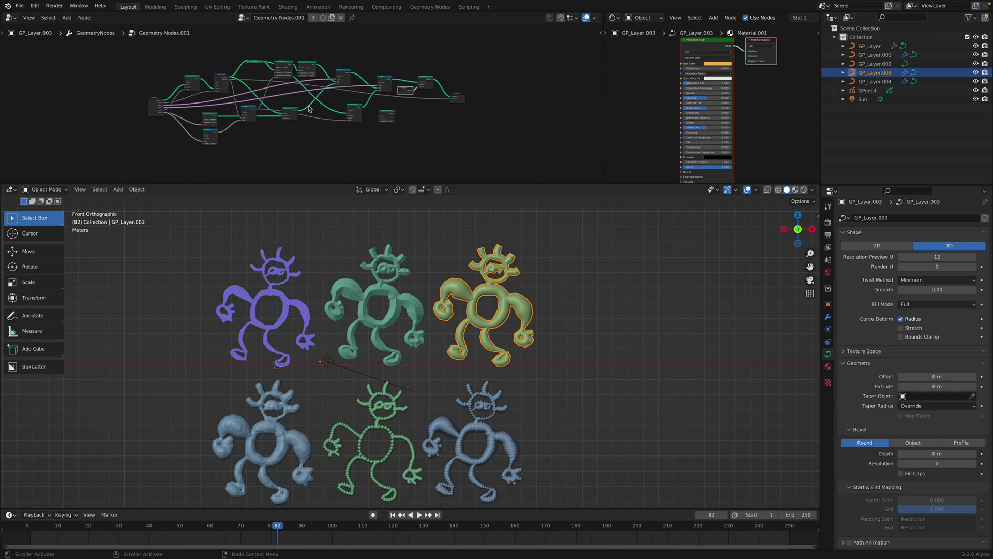
scroll(304, 102, up, 2)
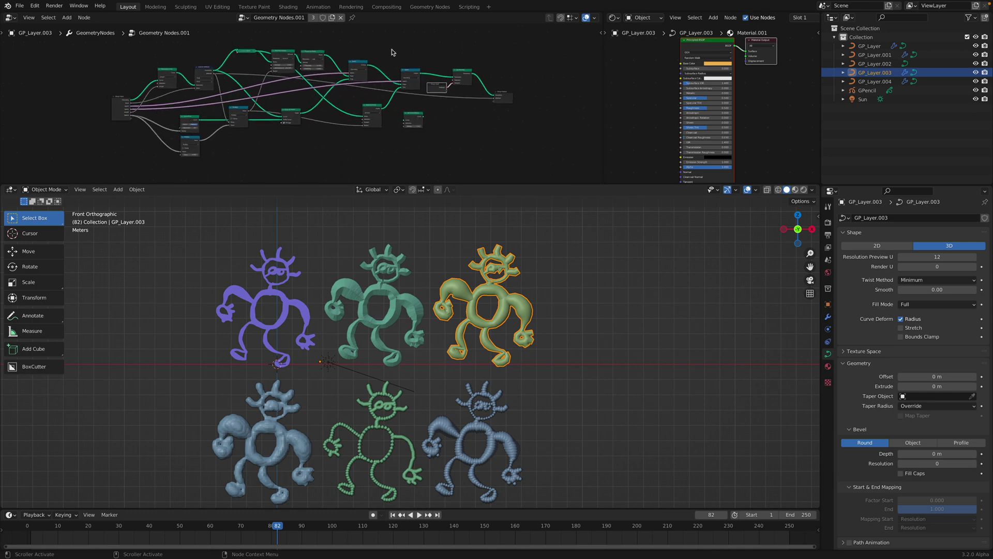
drag(379, 184, 378, 200)
click(543, 276)
click(507, 283)
scroll(519, 290, up, 1)
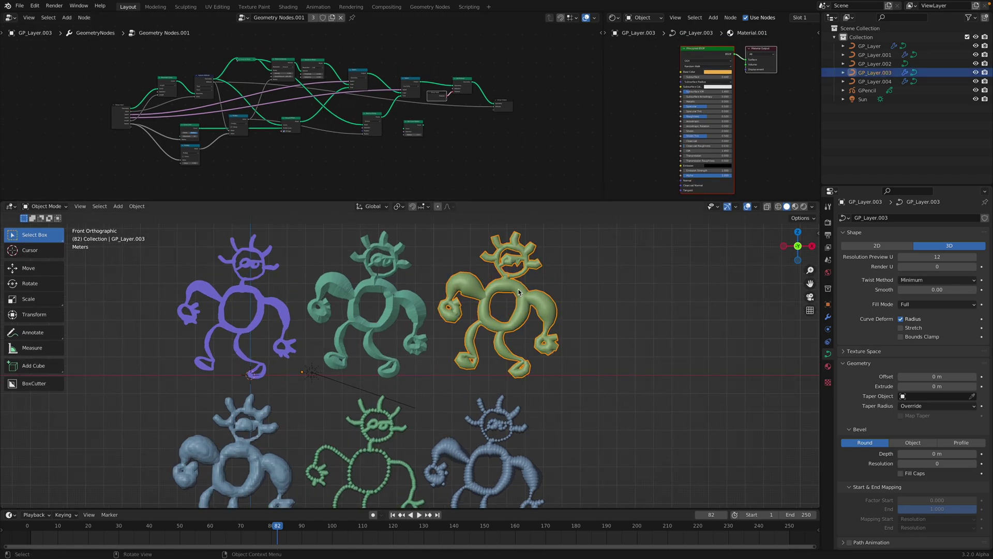
shift+middle_drag(584, 286, 600, 278)
Step: Move the olive-green figure away from the teal one and place the smooth blue figure GP_Layer.004 beside it
click(287, 420)
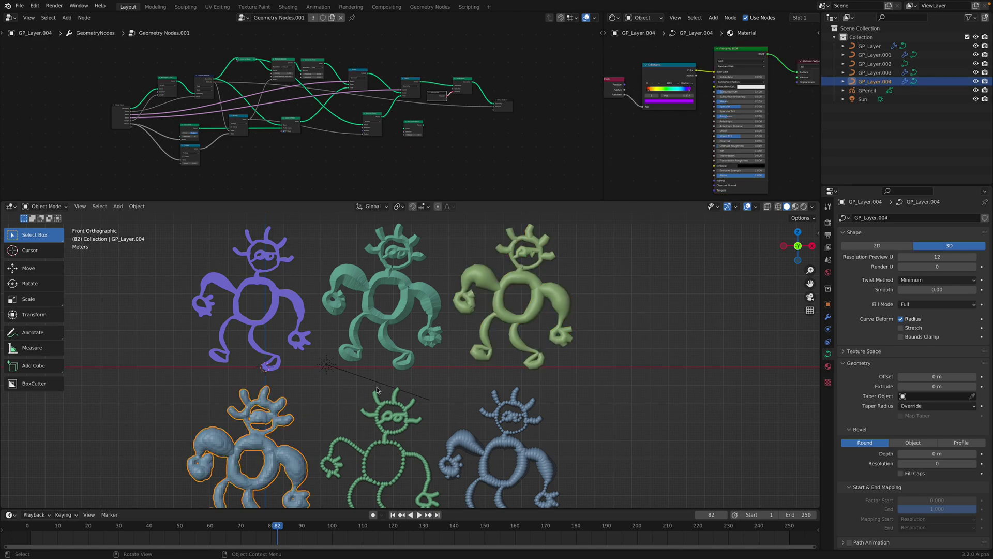
shift+middle_drag(298, 417, 219, 419)
click(460, 302)
key(g)
click(548, 320)
click(228, 435)
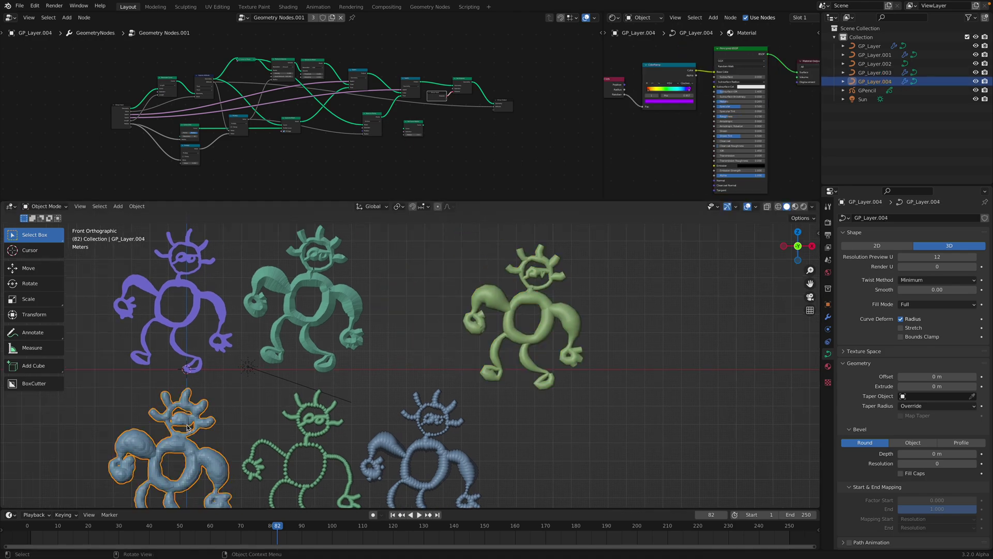
key(g)
click(598, 344)
Step: Move the beaded blue figure GP_Layer.001 to the end of the row, beside the smooth blue figure
click(450, 426)
shift+middle_drag(450, 425, 365, 434)
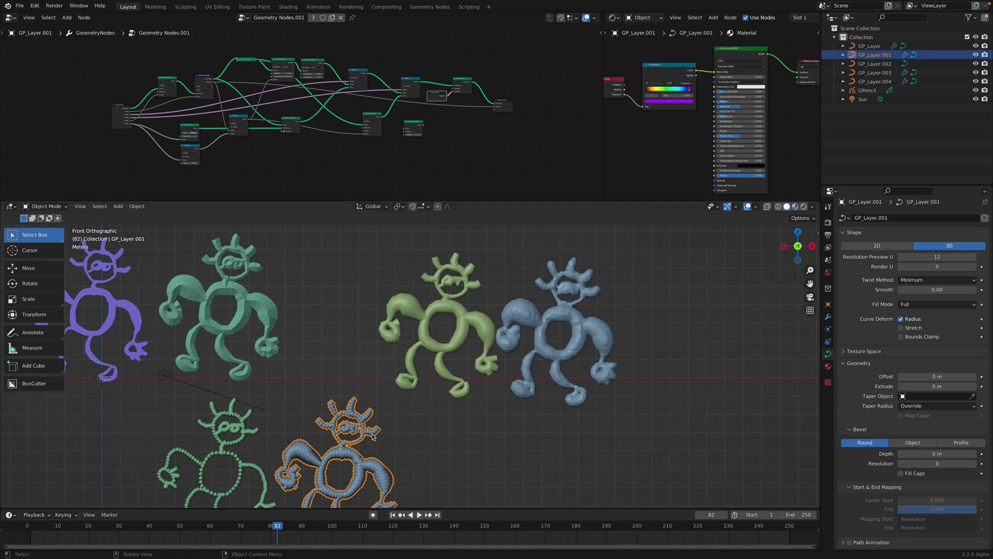
key(g)
click(703, 289)
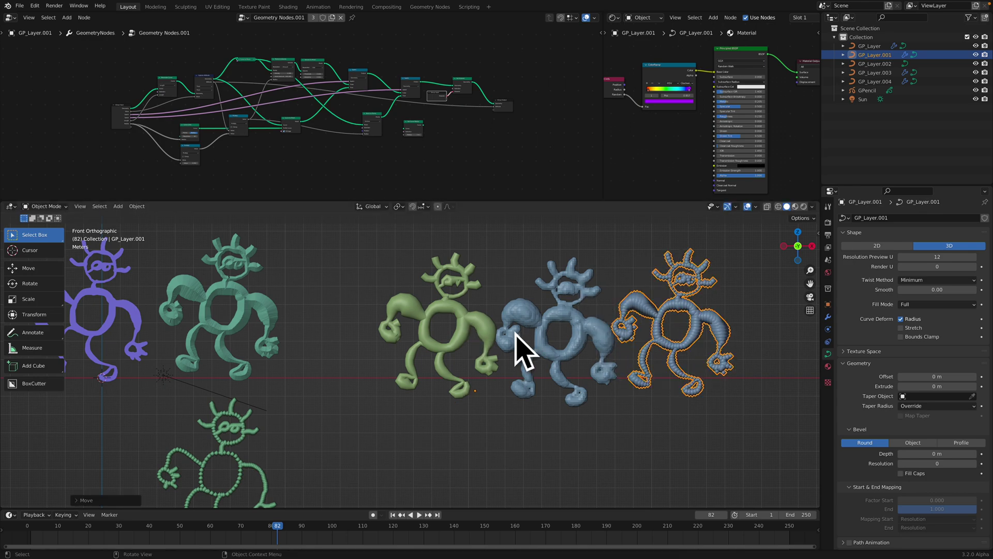
Step: Move the beaded green figure GP_Layer above the gap between the teal and olive-green figures
shift+middle_drag(516, 350, 615, 347)
click(334, 411)
scroll(335, 460, down, 2)
key(g)
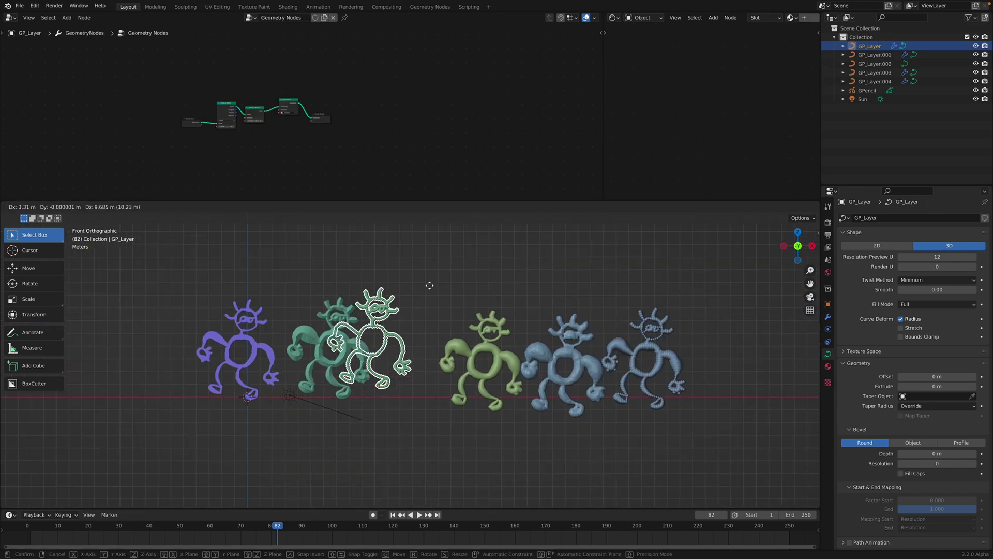
click(406, 336)
scroll(398, 352, up, 3)
scroll(392, 396, up, 1)
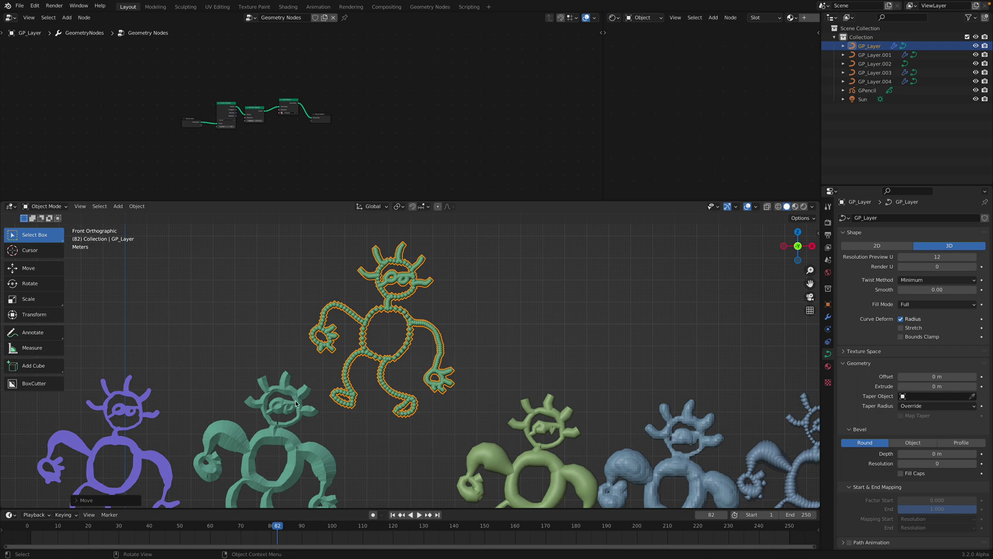
Step: Reselect the beaded green figure and set the Count of its Curve to Points node to 16
click(290, 389)
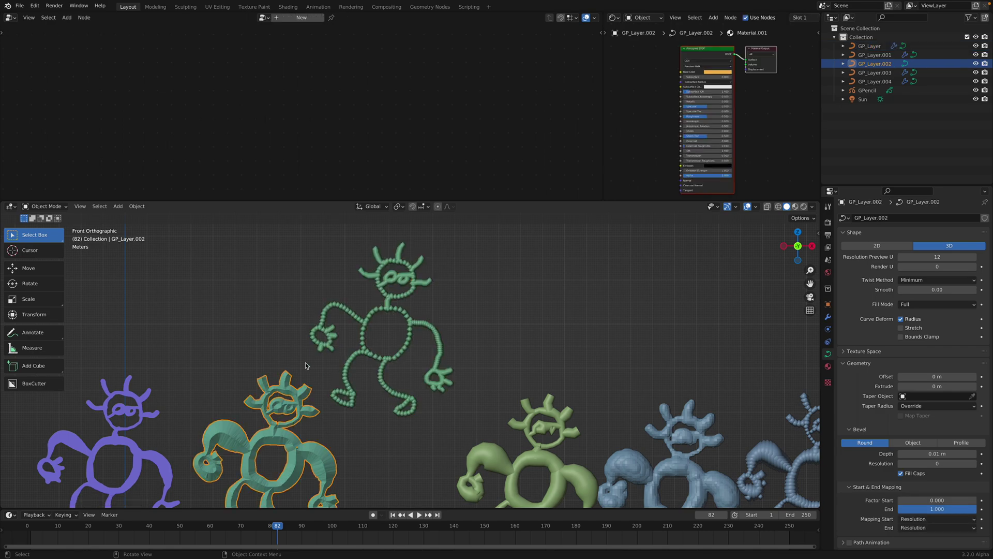
click(368, 317)
scroll(264, 128, up, 5)
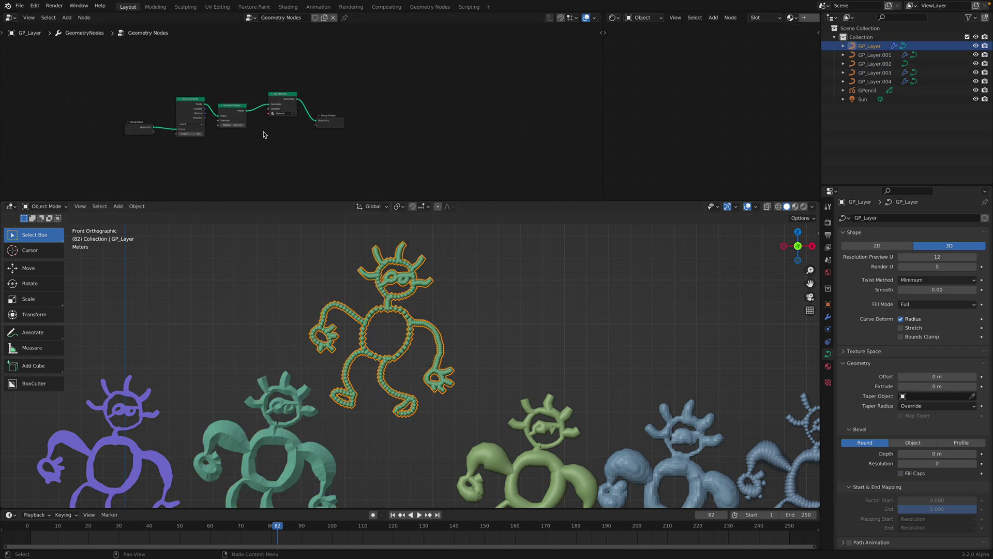
scroll(301, 108, up, 1)
click(204, 96)
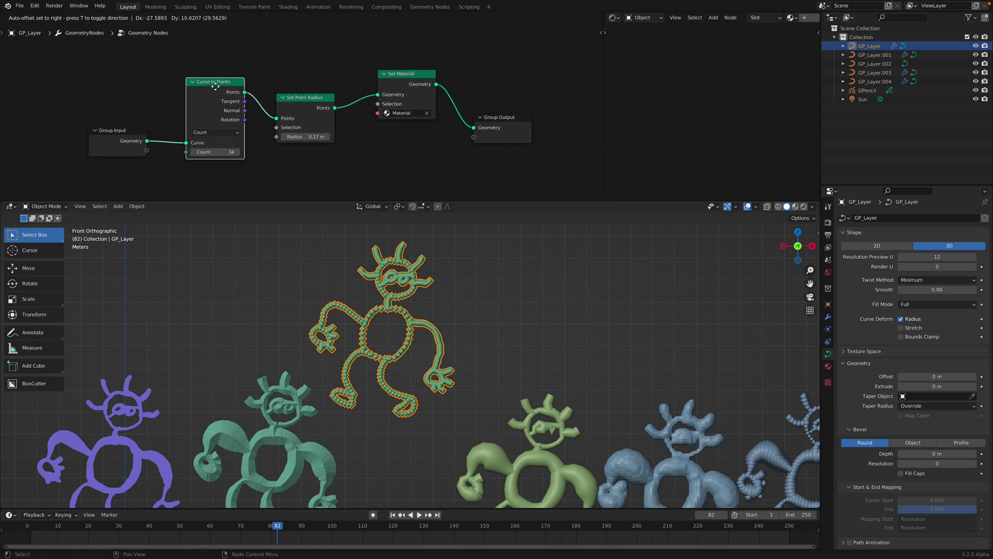
drag(219, 152, 187, 151)
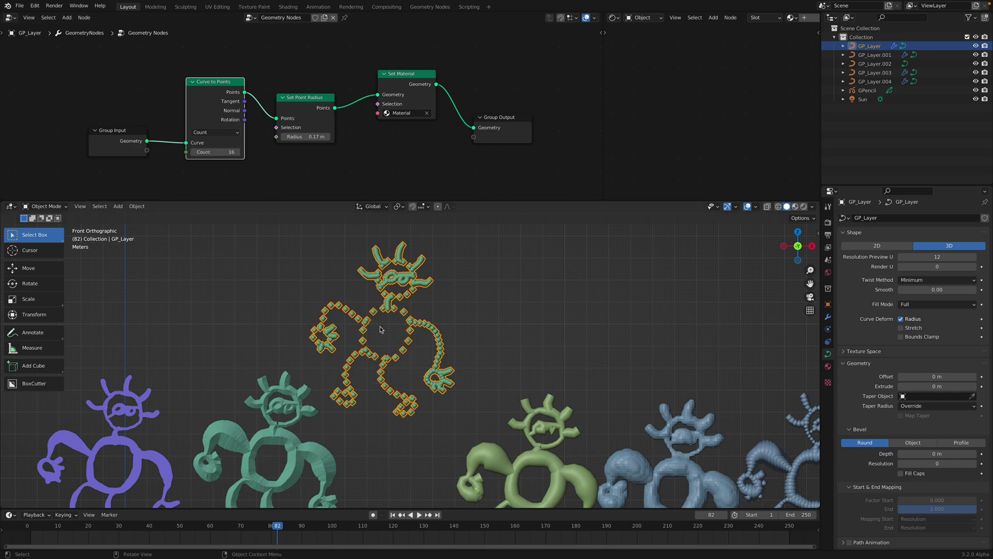
Step: Switch the Curve to Points node to Length mode and set the length to 0.18 m
click(226, 134)
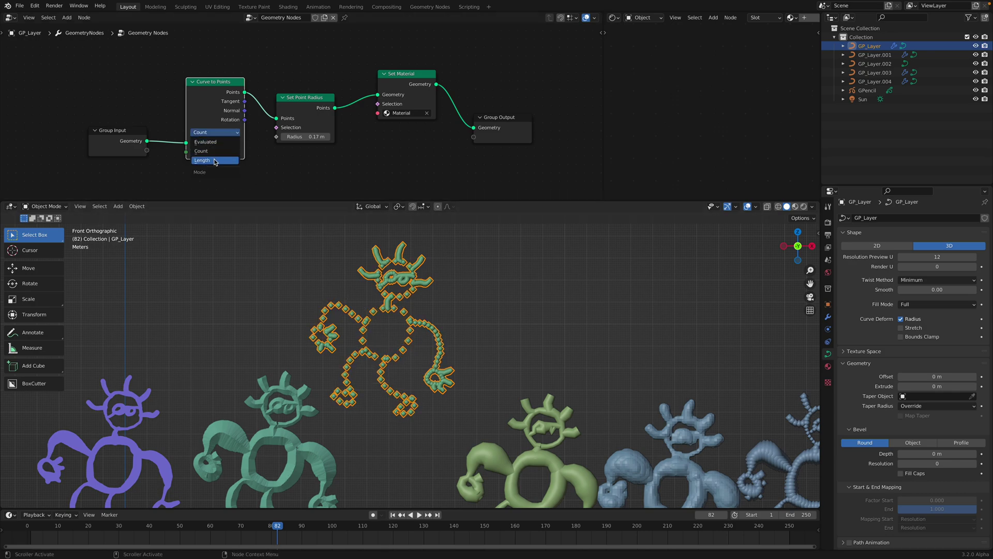
click(223, 154)
mouse_move(224, 152)
mouse_down()
mouse_move(249, 152)
mouse_move(223, 151)
mouse_up()
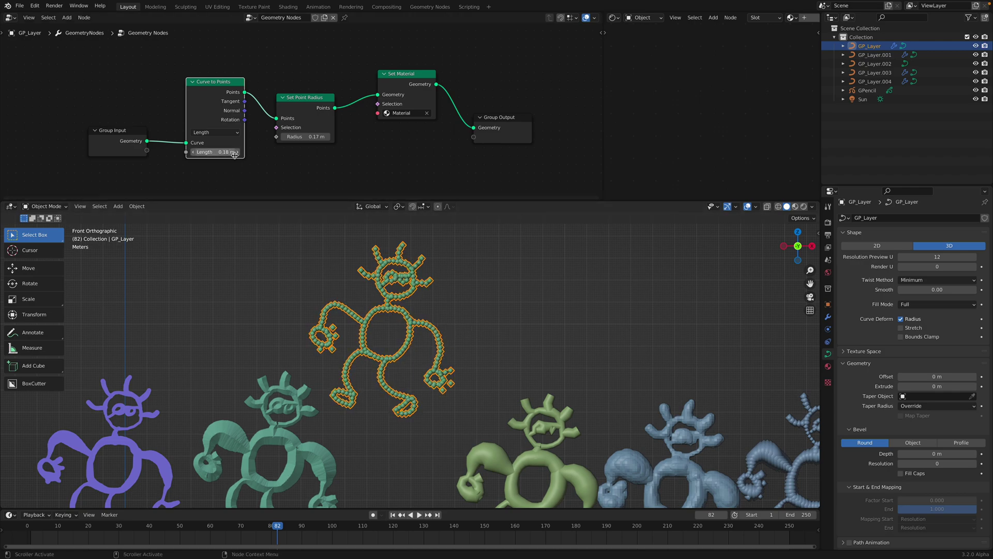
Step: Set the Set Point Radius node's radius to 0.27 m and switch the viewport to rendered shading
mouse_move(305, 137)
mouse_down()
mouse_move(326, 136)
mouse_move(295, 137)
mouse_move(331, 136)
mouse_move(308, 136)
mouse_up()
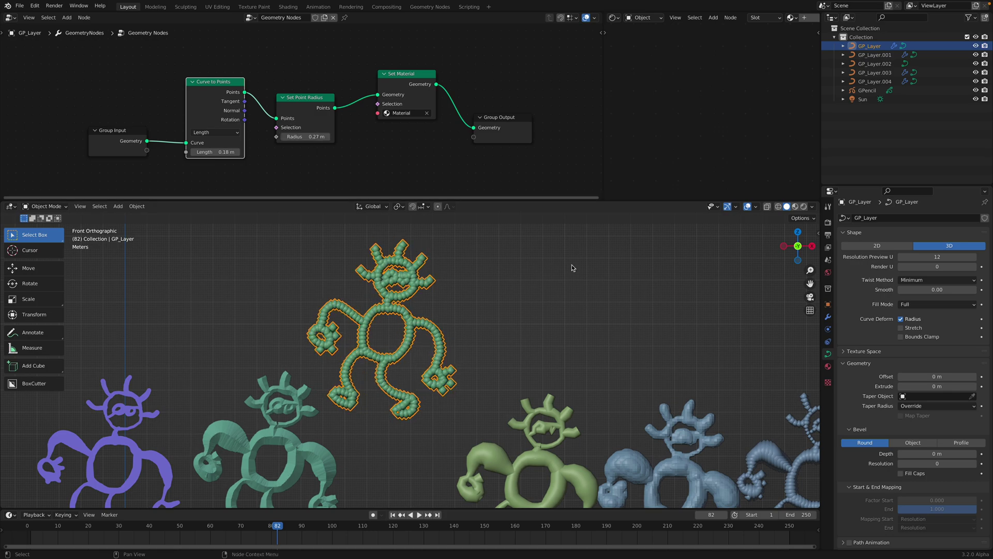
click(827, 222)
click(804, 206)
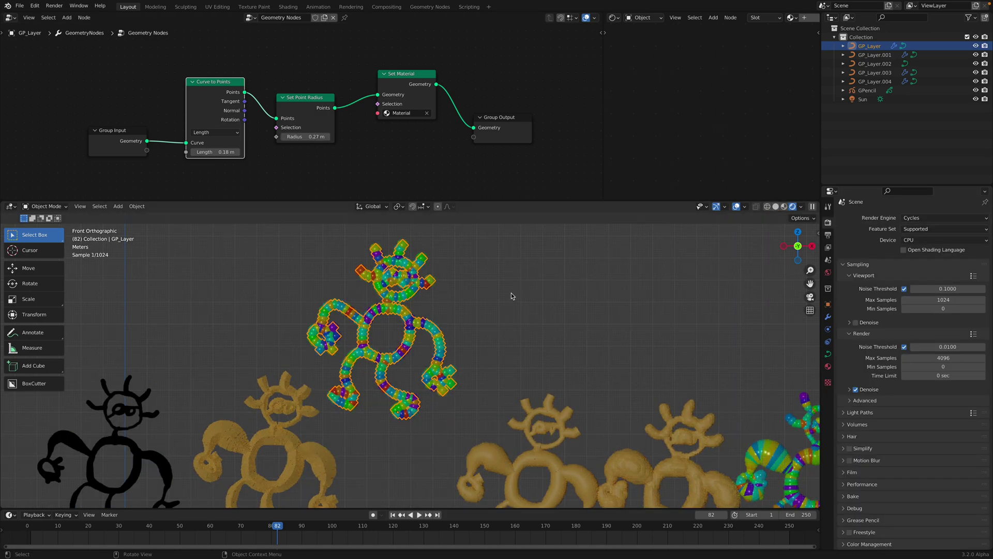
Step: Widen the shader editor and assign the existing material named Material to the beaded figure GP_Layer
click(458, 334)
click(613, 17)
click(630, 111)
drag(604, 95, 458, 98)
click(827, 366)
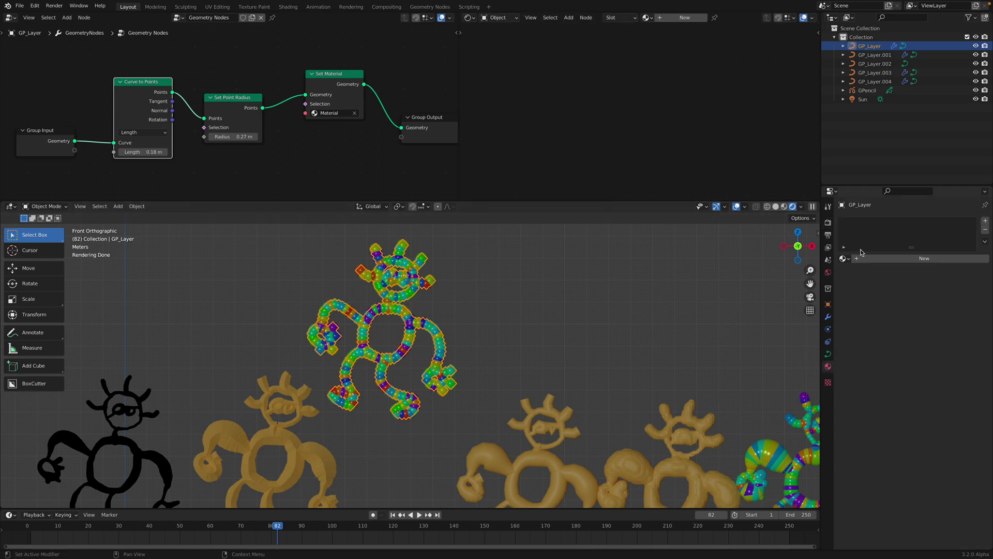
click(843, 258)
click(863, 271)
Step: Examine the Point Info, ColorRamp and Principled BSDF nodes of Material, close the shader editor and deselect the figure
scroll(689, 150, down, 3)
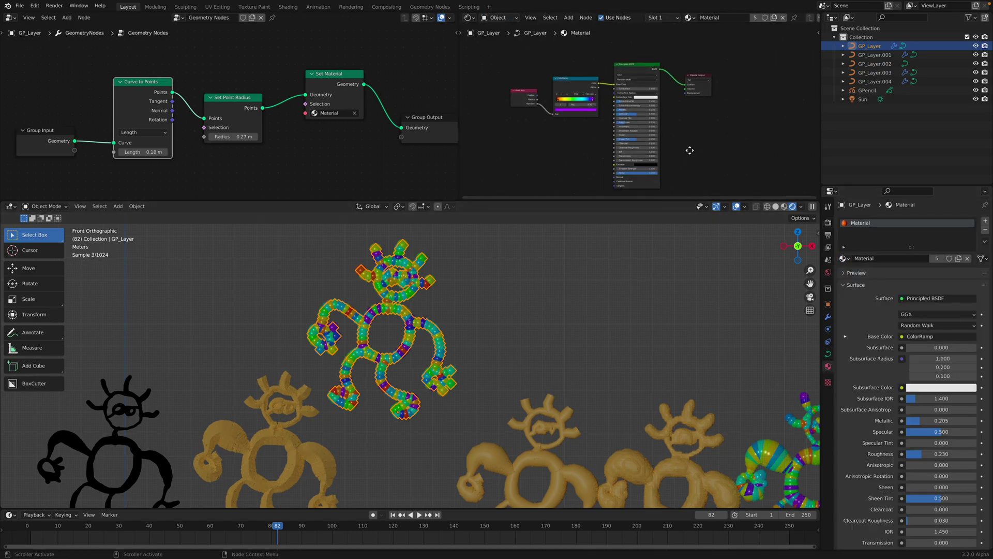
scroll(551, 75, up, 3)
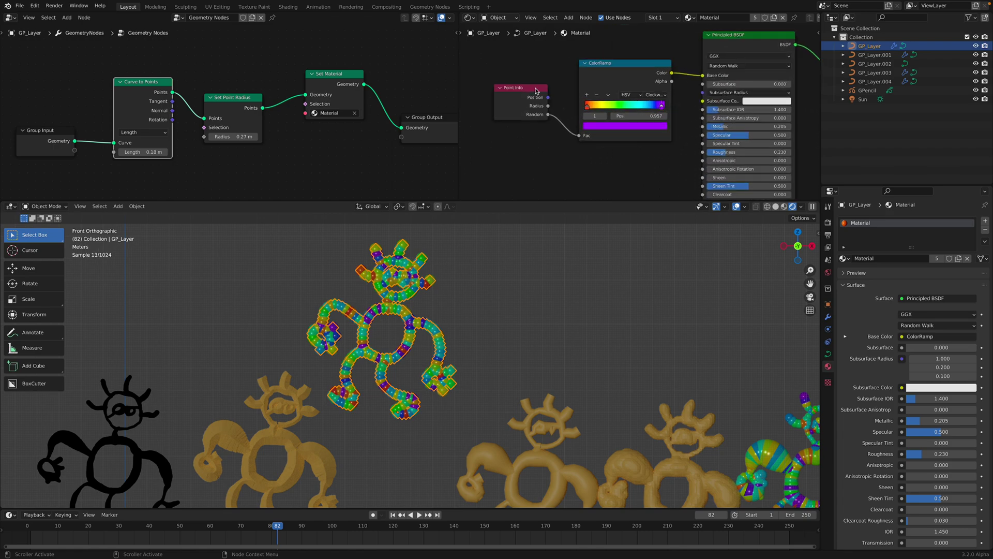
middle_drag(568, 93, 521, 107)
scroll(558, 85, down, 2)
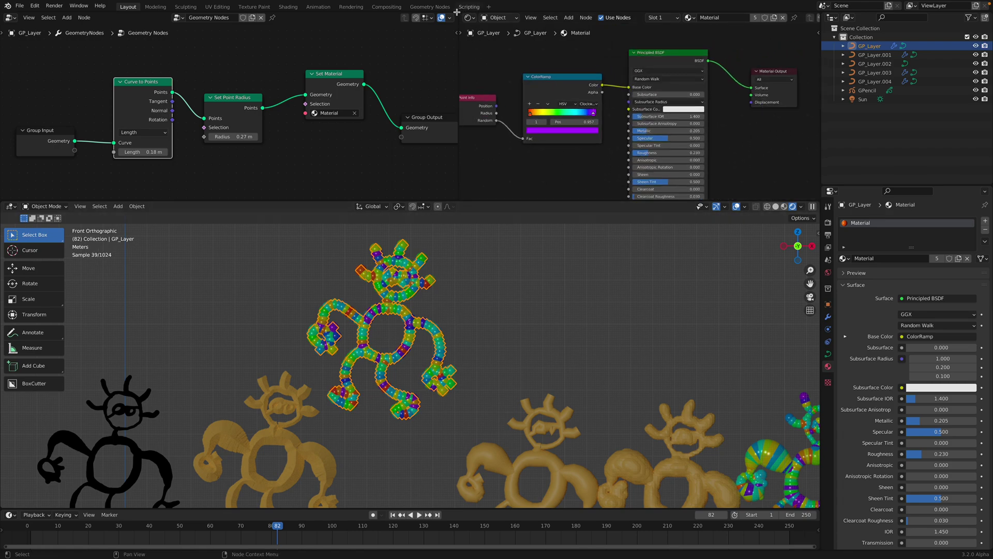
drag(456, 13, 523, 96)
click(441, 280)
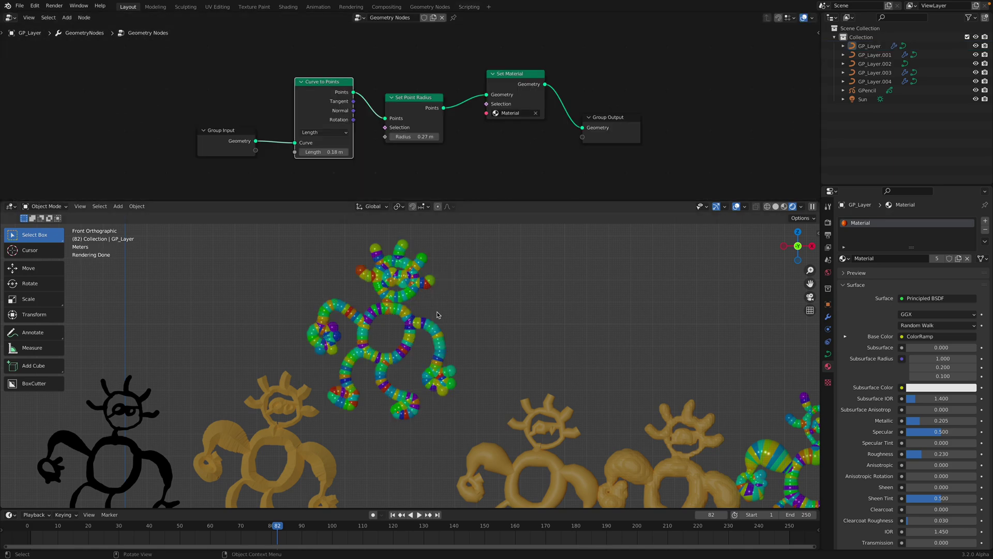
Step: Inspect the other figures in rendered shading and frame the full Geometry Nodes.001 tree of GP_Layer.001
scroll(501, 344, down, 2)
click(510, 404)
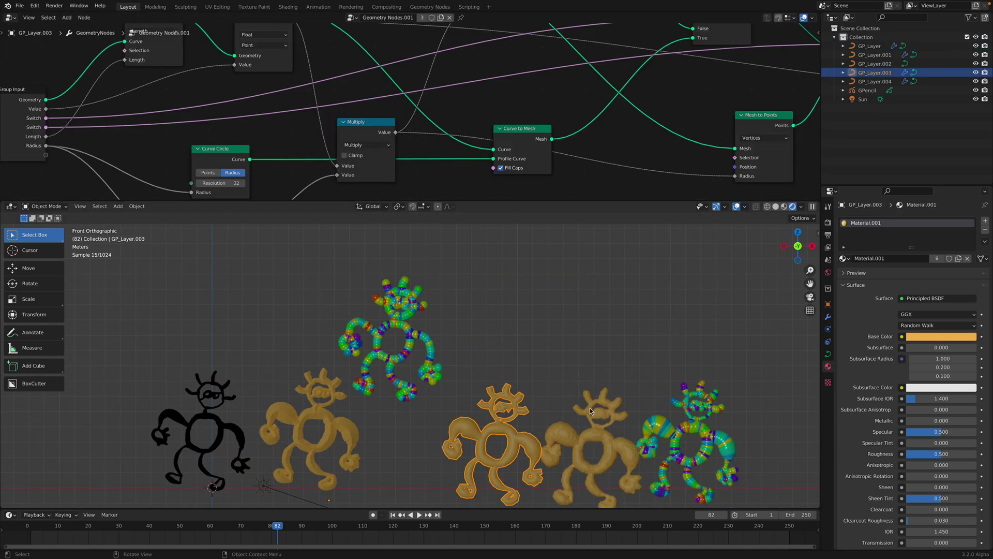
click(590, 407)
click(664, 398)
key(Home)
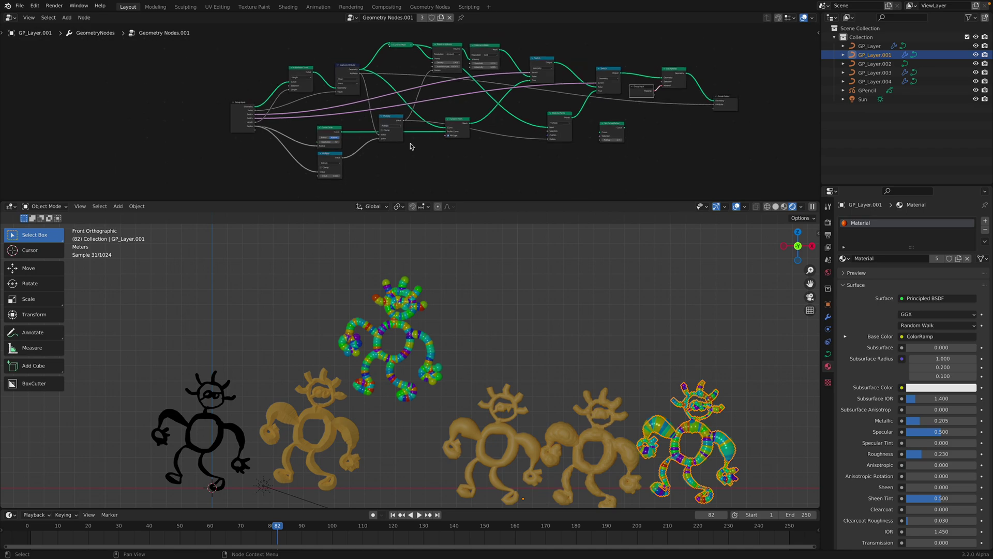
click(524, 396)
click(659, 387)
Step: Switch the viewport back to solid shading and save the file
click(775, 206)
shift+middle_drag(568, 410, 501, 388)
key(ctrl+s)
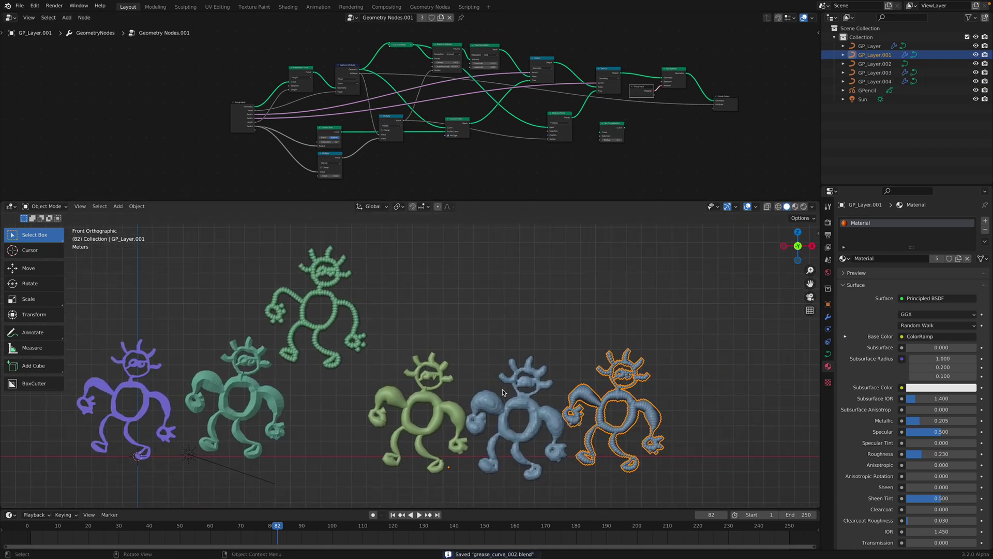
Step: Duplicate the olive-green figure GP_Layer.003 and place the copy above the smooth blue figure
click(443, 390)
shift+middle_drag(435, 387, 427, 396)
click(429, 398)
key(shift+d)
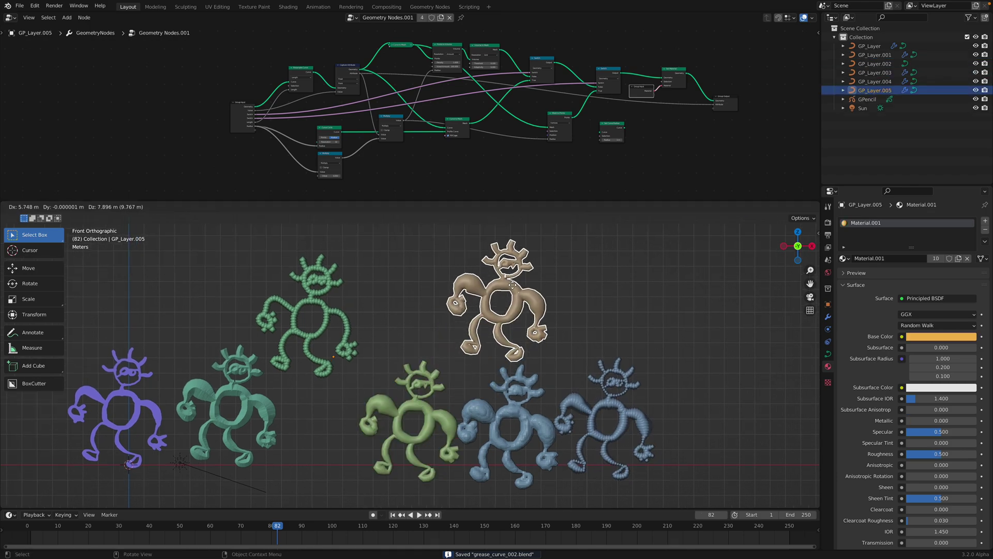
click(519, 277)
Step: In the copy's Geometry Nodes modifier, set the first Switch to 0, the second Switch to 1 and Radius to 4.61 m
click(828, 319)
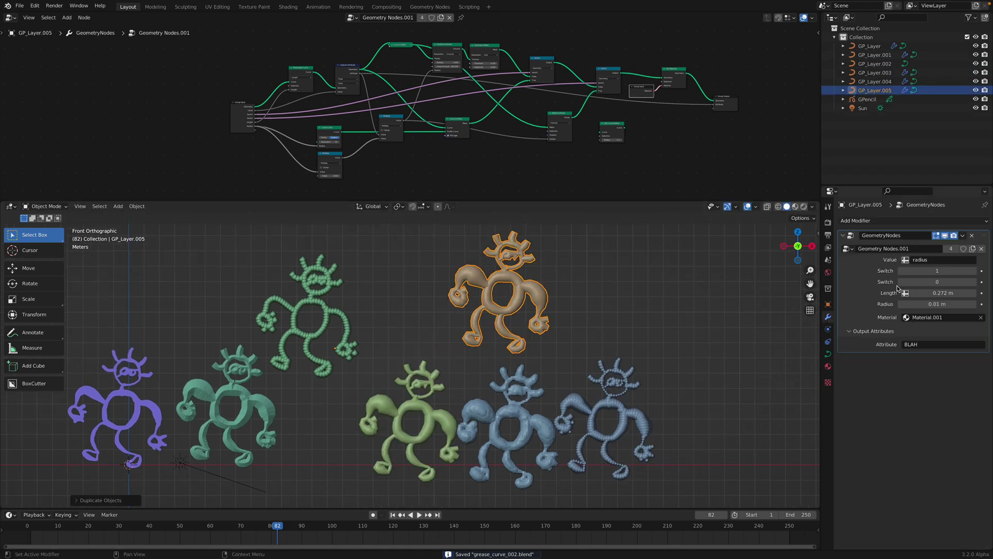
drag(934, 270, 915, 271)
mouse_move(916, 270)
mouse_down()
mouse_move(956, 281)
mouse_move(916, 271)
mouse_move(947, 271)
mouse_move(935, 273)
mouse_move(939, 304)
mouse_move(962, 304)
mouse_move(916, 279)
mouse_move(946, 280)
mouse_move(915, 271)
mouse_up()
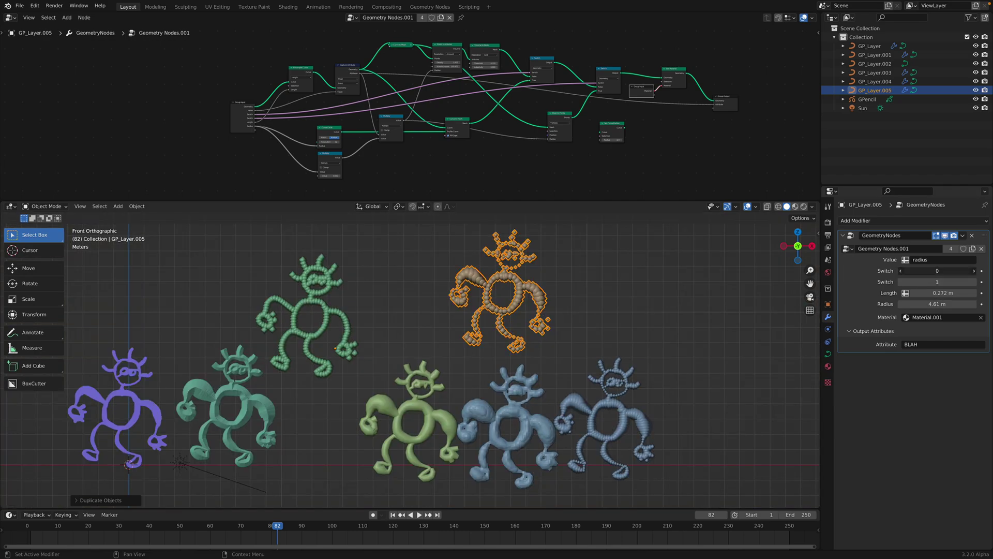
Step: Delete the duplicated figure above the smooth blue one
click(521, 280)
click(511, 283)
key(x)
click(511, 284)
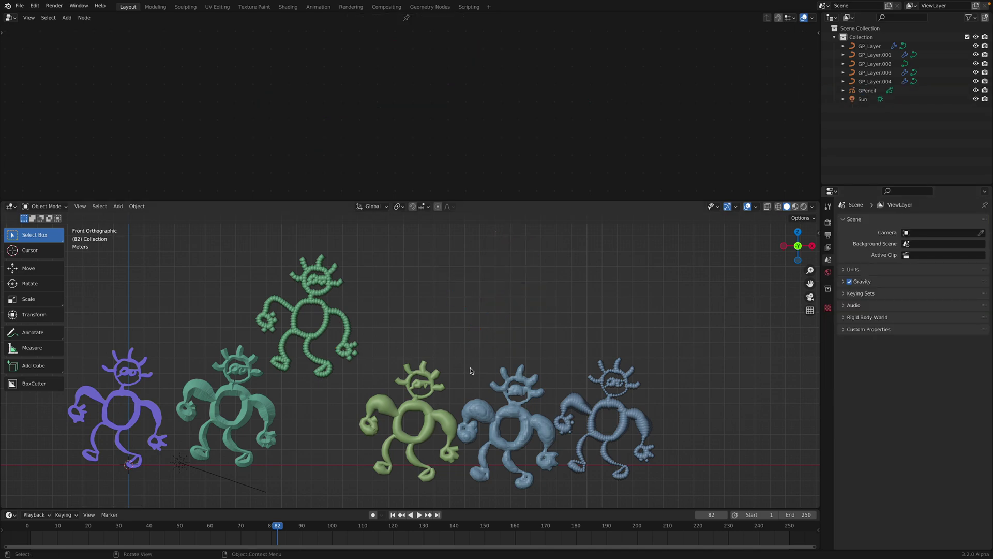
Step: Compare the beaded green figure's node tree with the original grease pencil drawing and the teal beveled figure
click(338, 321)
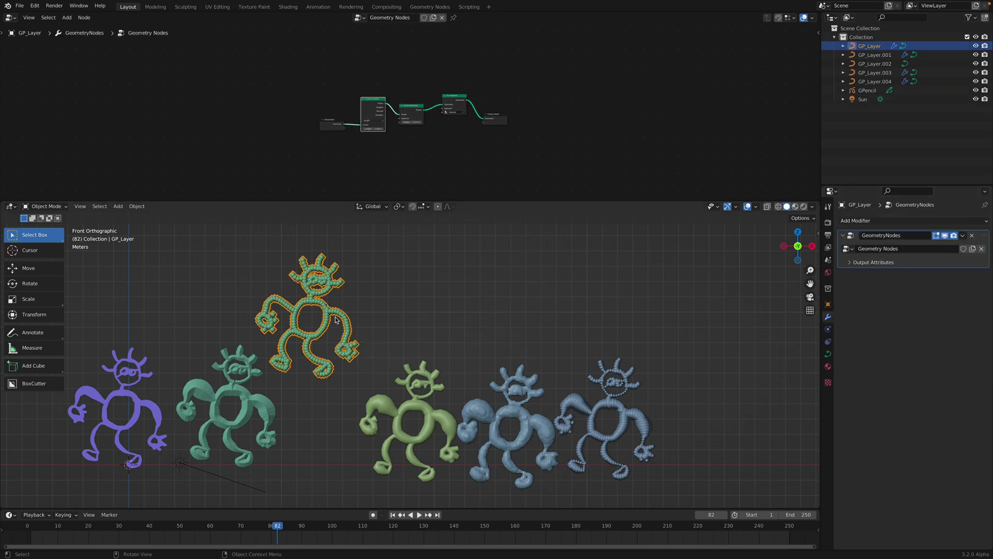
key(Home)
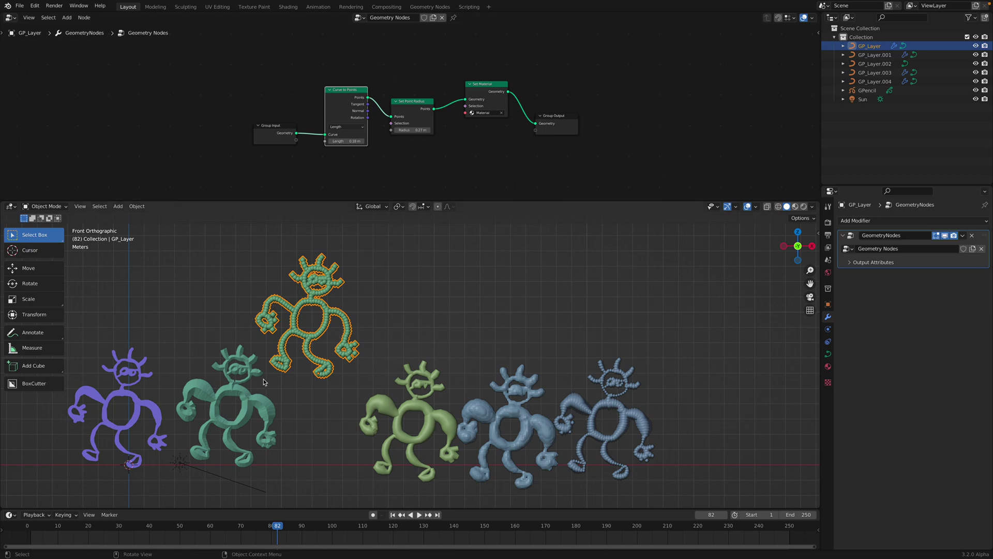
click(134, 380)
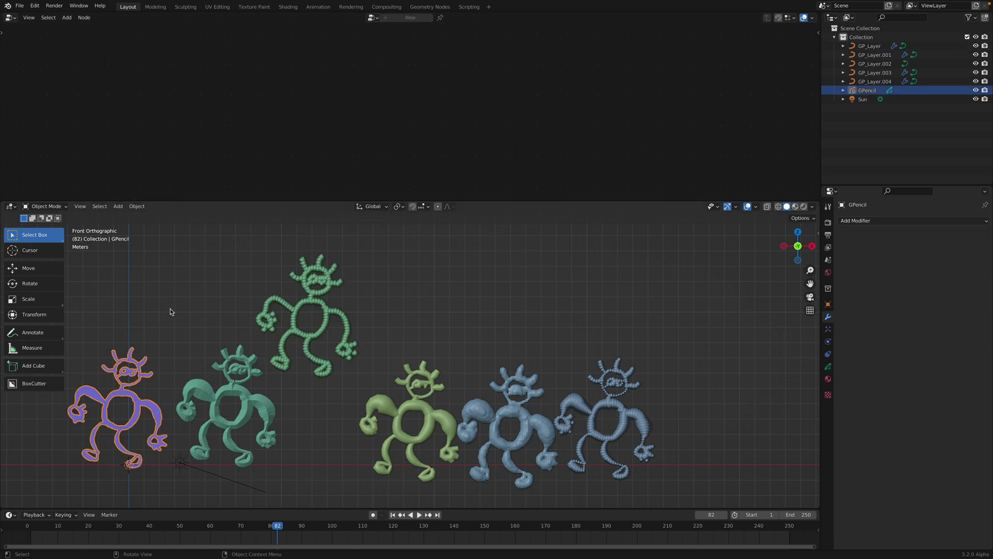
click(231, 374)
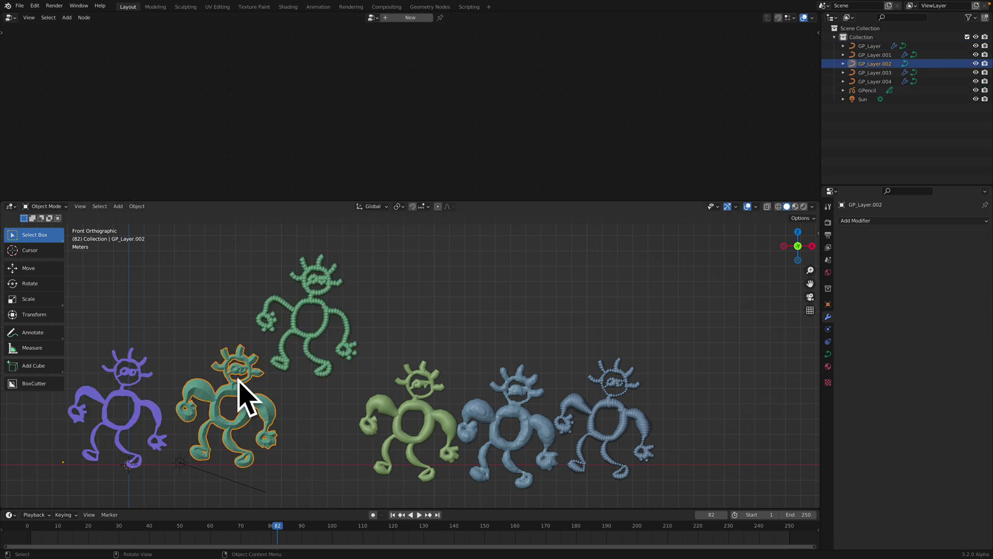
click(294, 318)
scroll(349, 194, up, 1)
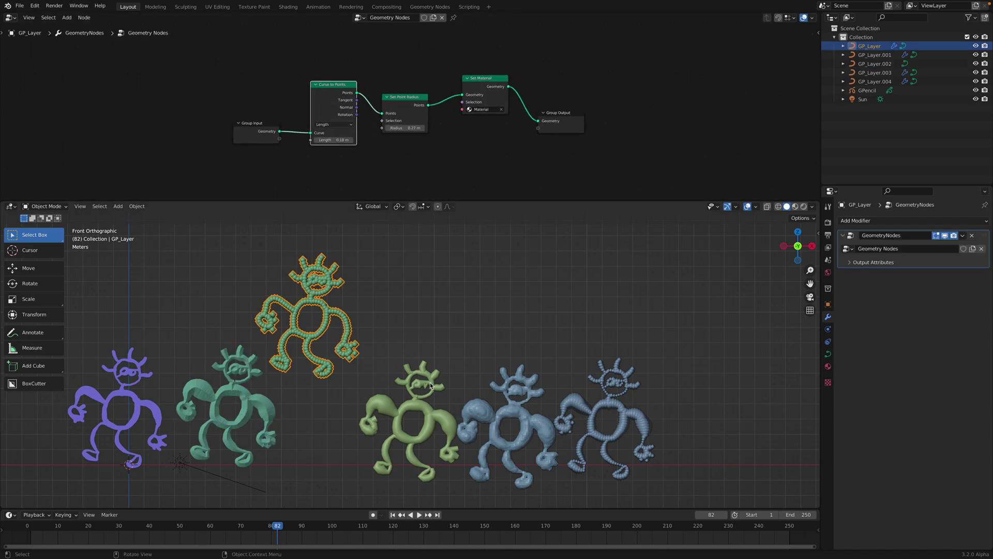
Step: Compare the Geometry Nodes.001 modifier settings of the olive-green, smooth blue and beaded blue figures
click(430, 383)
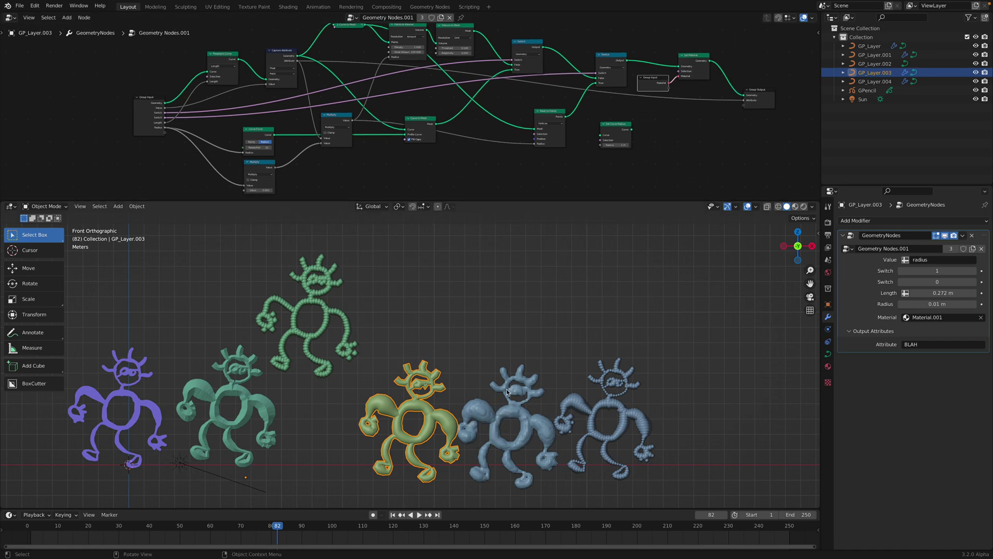
click(593, 391)
click(602, 386)
click(533, 384)
click(429, 379)
click(494, 383)
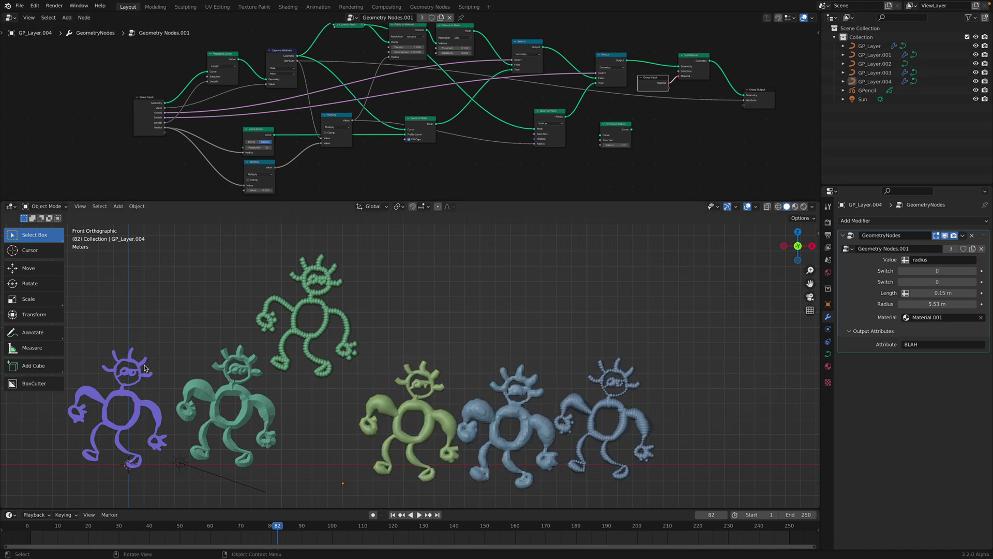
Step: Enlarge the node editor for the olive-green figure and reposition the Set Material, Group Output and both Switch nodes
click(425, 387)
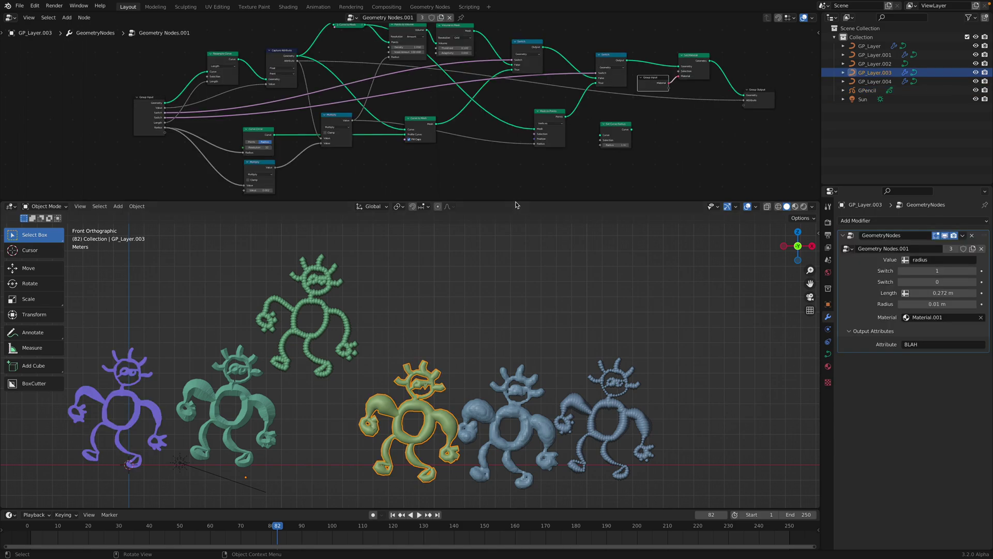
drag(516, 202, 512, 333)
scroll(409, 253, up, 3)
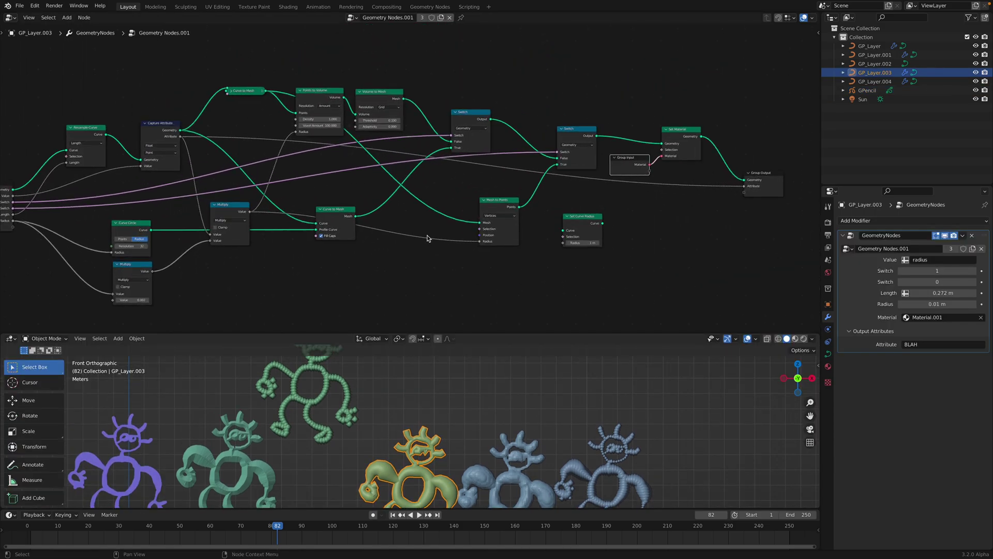
drag(635, 158, 634, 158)
drag(683, 134, 686, 125)
drag(765, 175, 763, 174)
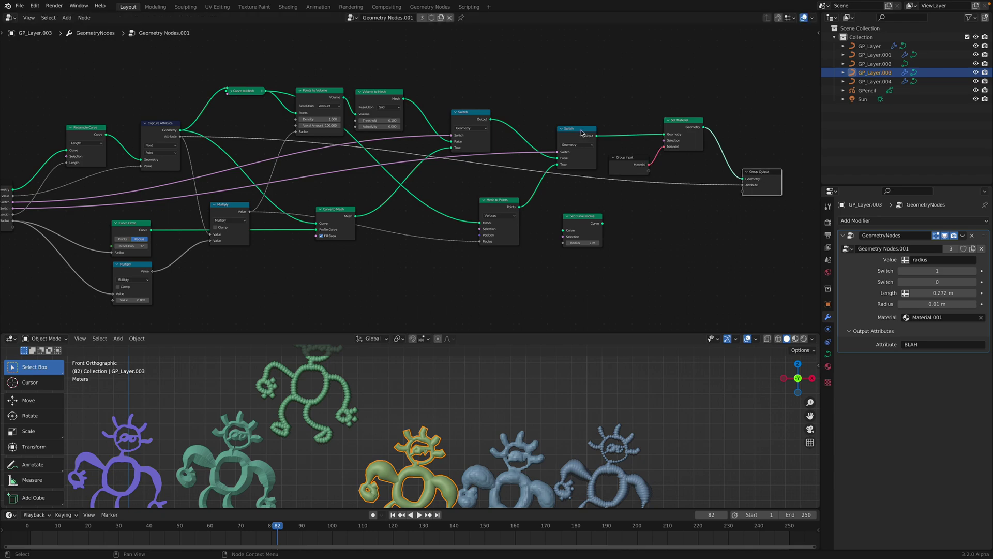
drag(579, 130, 582, 121)
middle_drag(516, 127, 558, 125)
drag(510, 121, 513, 106)
Step: Examine the two Switch nodes and their links alongside the figures in the viewport
click(618, 108)
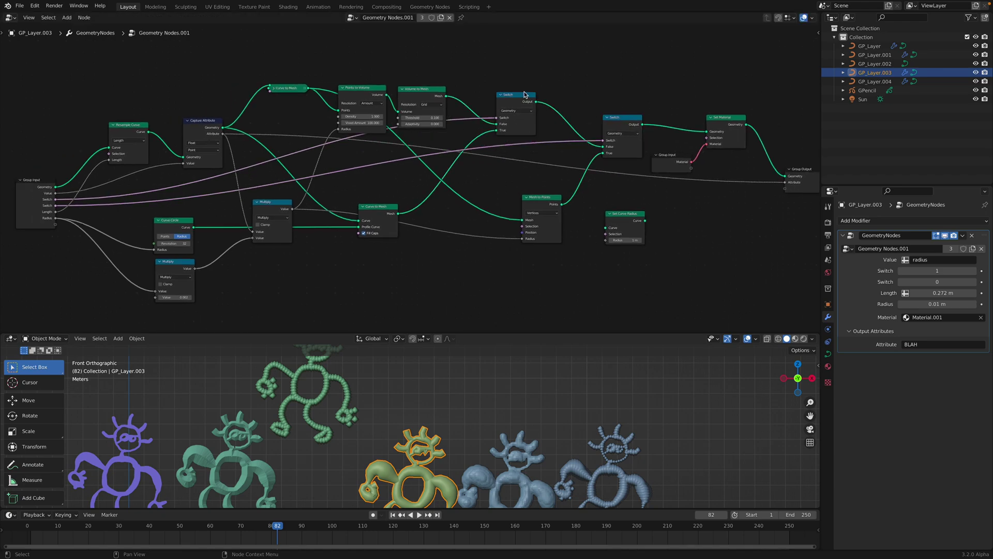
click(526, 96)
click(635, 120)
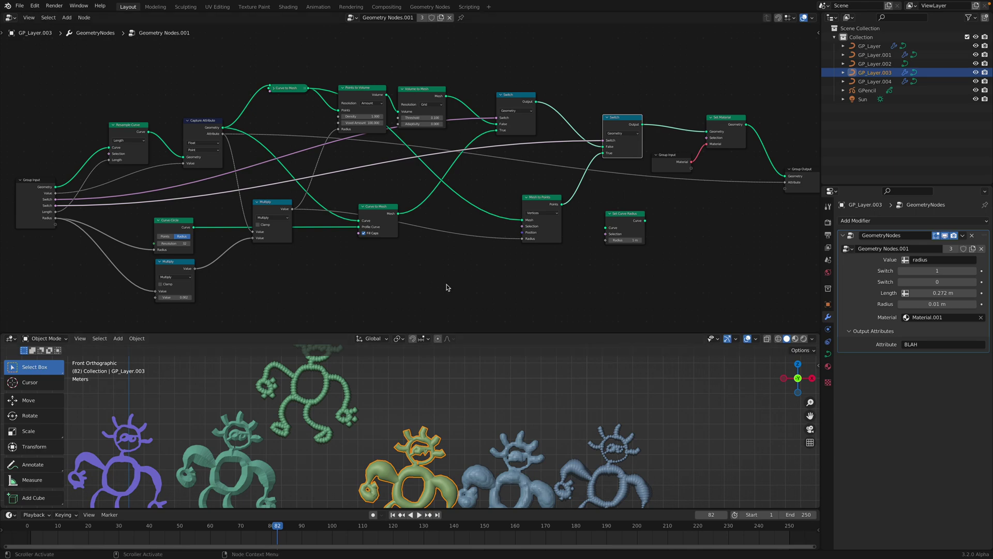
drag(460, 333, 458, 188)
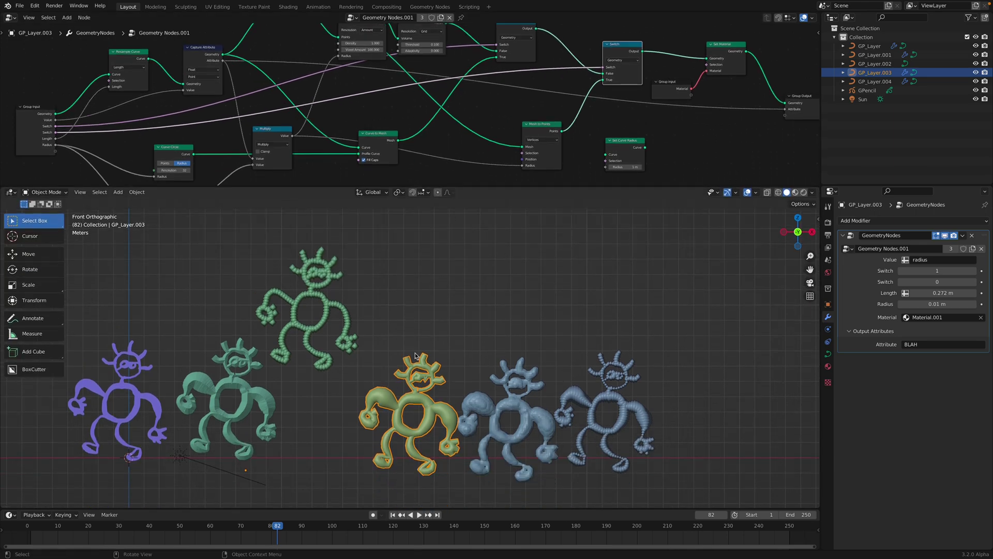
drag(462, 188, 460, 300)
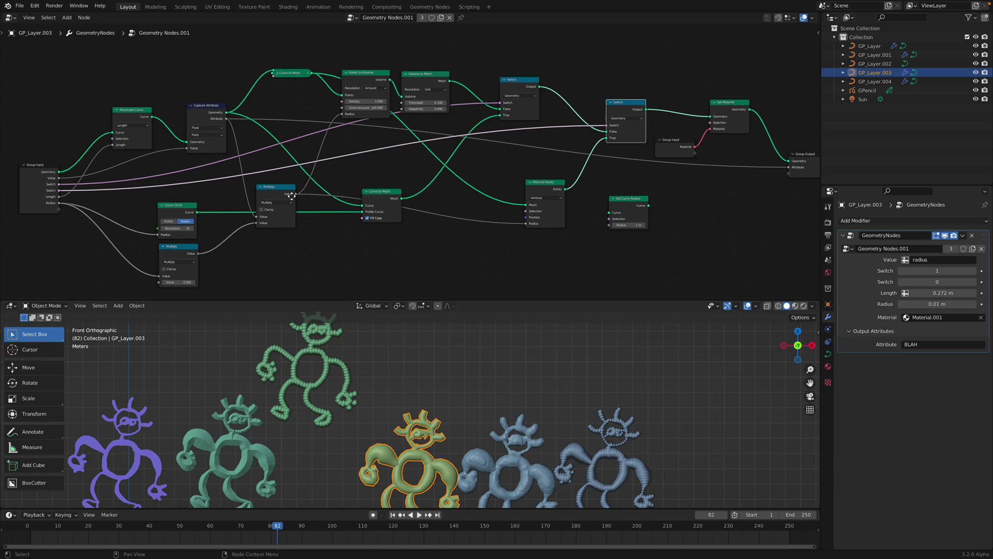
Step: Move the Curve to Mesh node up toward the Points to Volume node and place the Curve Circle node just before it
drag(191, 218, 190, 216)
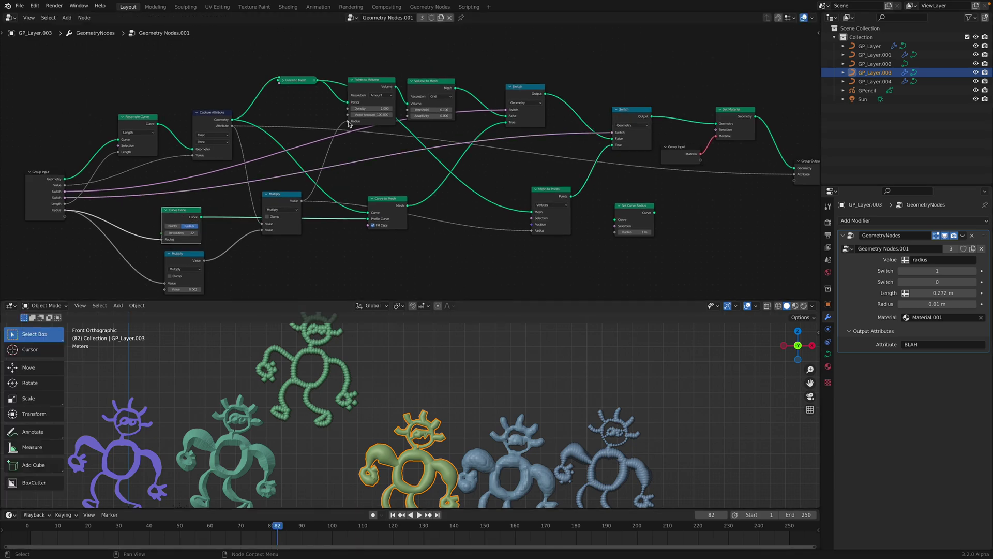
drag(381, 201, 405, 171)
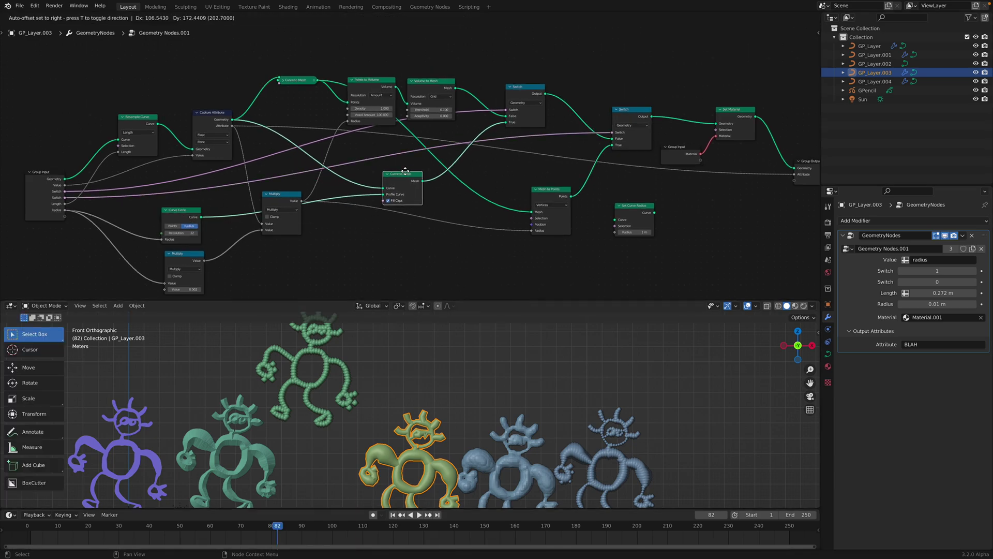
drag(189, 211, 342, 223)
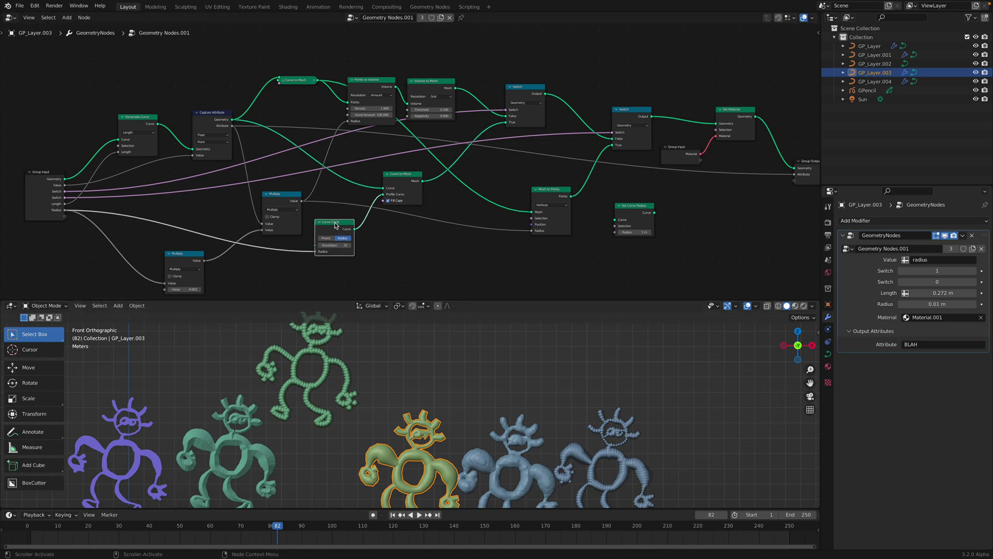
Step: Set the Curve Circle node's resolution to 3
click(336, 244)
text(3)
key(Return)
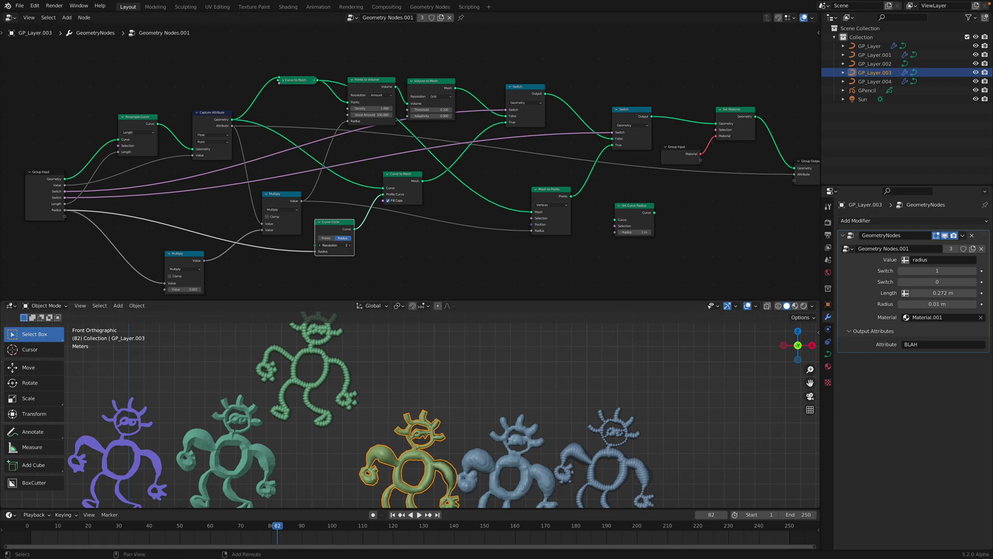
Step: Set the Curve Circle node's resolution to 12
click(339, 245)
text(12)
key(Return)
Step: Turn Fill Caps off and on again on the Curve to Mesh node, viewing the olive-green figure's head close up
middle_drag(414, 393, 426, 417)
scroll(425, 403, up, 3)
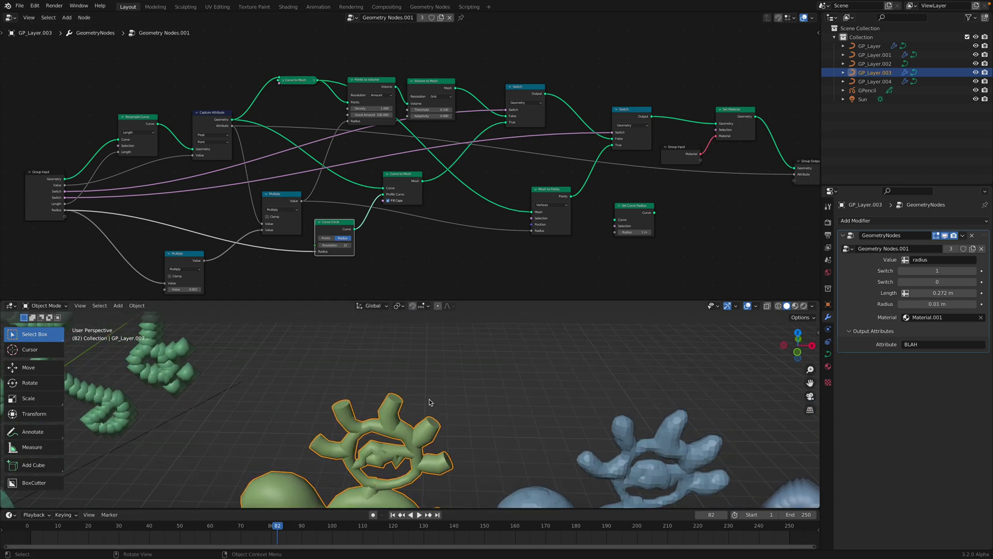
click(396, 200)
click(396, 200)
scroll(449, 376, down, 5)
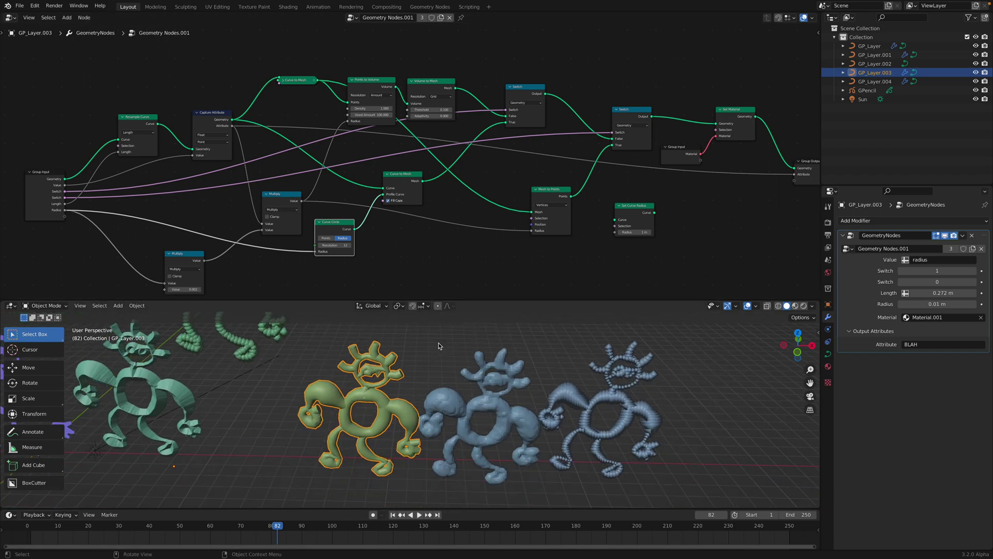
Step: Save the file and select the smooth blue figure GP_Layer.004
key(ctrl+s)
click(449, 372)
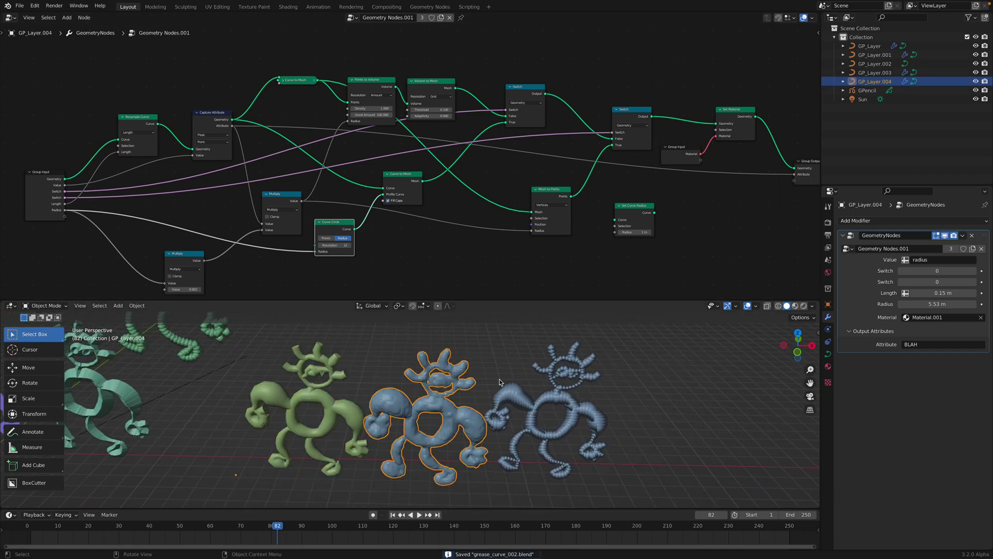
Step: Select the beaded blue figure GP_Layer.001 and return to the smooth blue figure GP_Layer.004 to compare their modifier settings
click(549, 370)
click(478, 367)
click(564, 373)
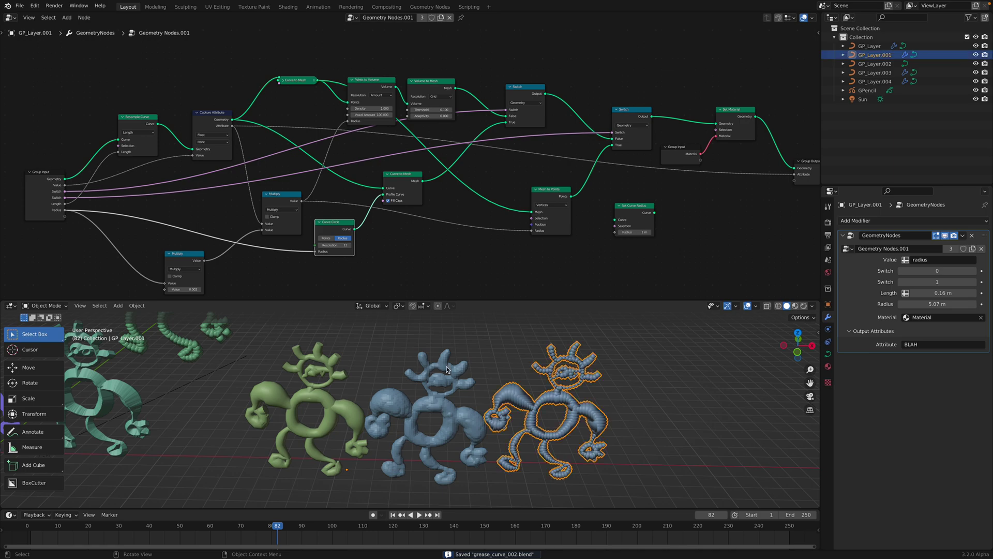
click(448, 370)
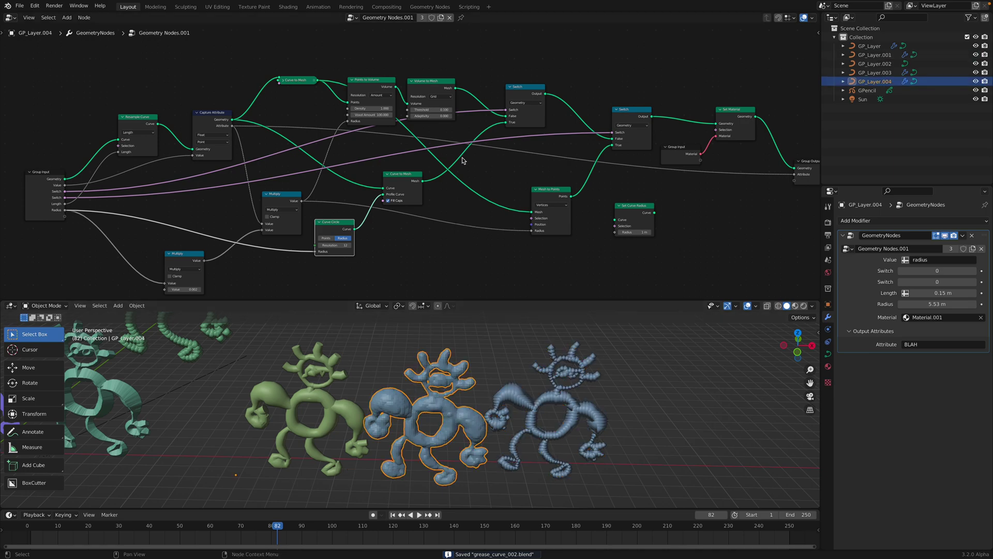
Step: Move the Points to Volume and Volume to Mesh nodes up and space them apart above the other nodes
scroll(379, 77, up, 1)
drag(379, 89, 383, 42)
drag(454, 93, 477, 45)
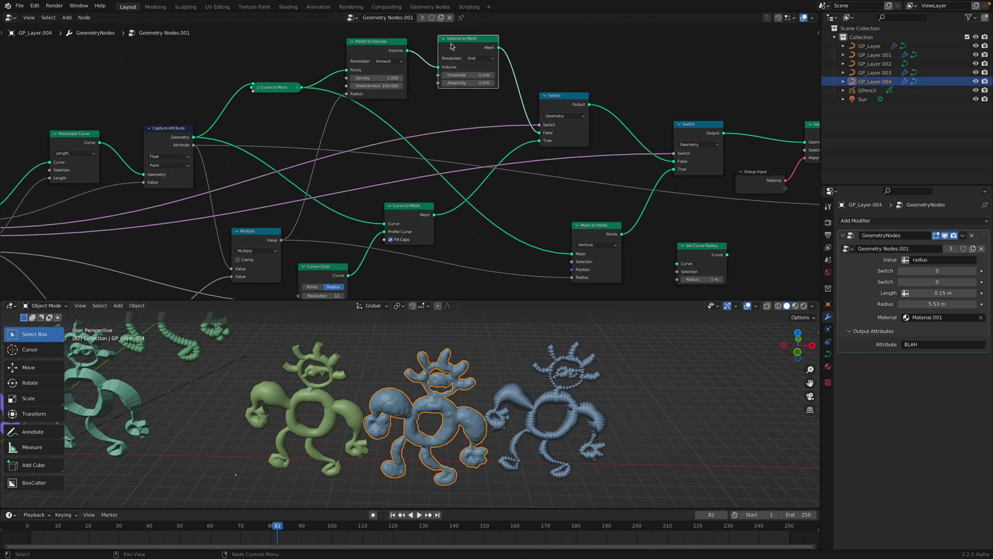
drag(382, 42, 394, 36)
drag(477, 48, 477, 46)
Step: Adjust the positions of the Multiply, Capture Attribute and Resample Curve nodes in the middle of the node tree
middle_drag(321, 189, 390, 188)
drag(335, 237, 341, 220)
middle_drag(292, 191, 374, 158)
mouse_move(313, 113)
mouse_down()
mouse_move(300, 110)
mouse_move(302, 122)
mouse_up()
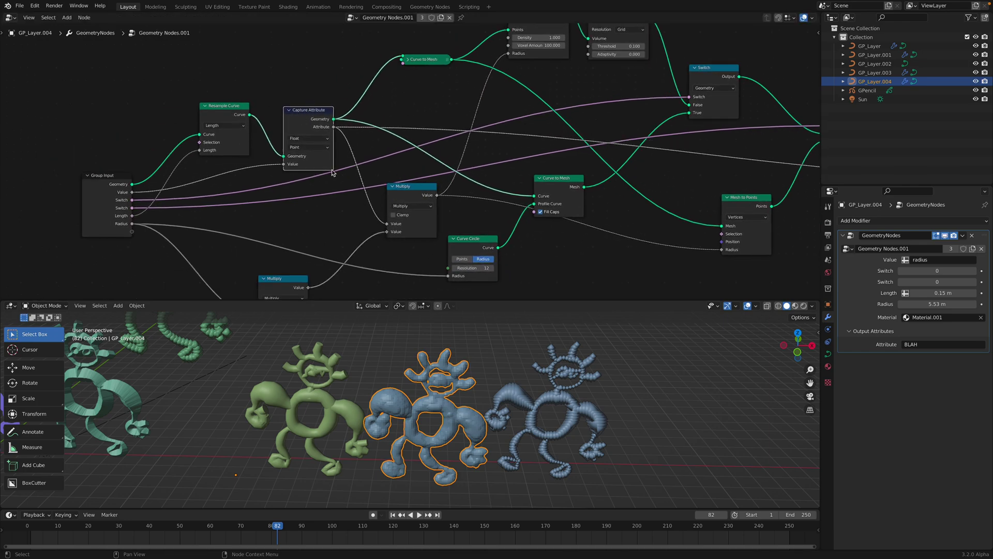
drag(227, 105, 228, 106)
drag(310, 110, 311, 114)
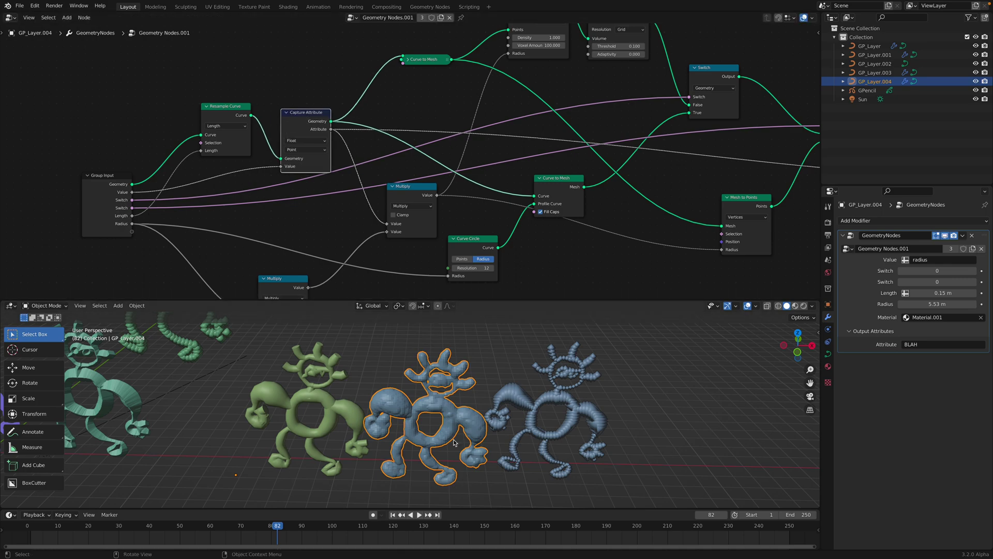
Step: Move the Group Output node farther from Set Material to make room between them
middle_drag(438, 404, 442, 385)
middle_drag(788, 156, 534, 185)
middle_drag(634, 173, 505, 180)
drag(686, 196, 723, 200)
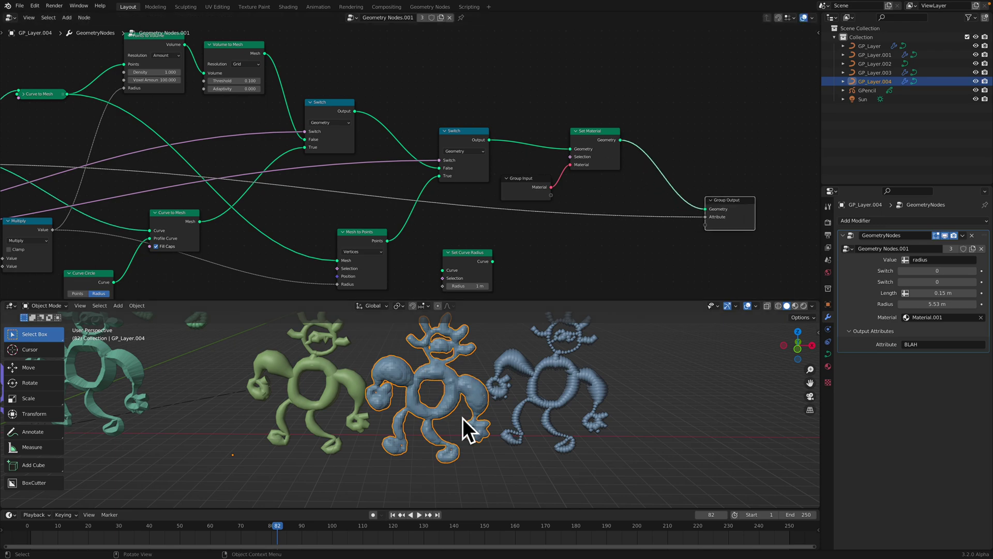
middle_drag(465, 400, 459, 405)
middle_drag(696, 199, 639, 197)
drag(670, 199, 693, 205)
Step: Insert a Set Shade Smooth node between Set Material and Group Output, and deselect the figure
key(shift+a)
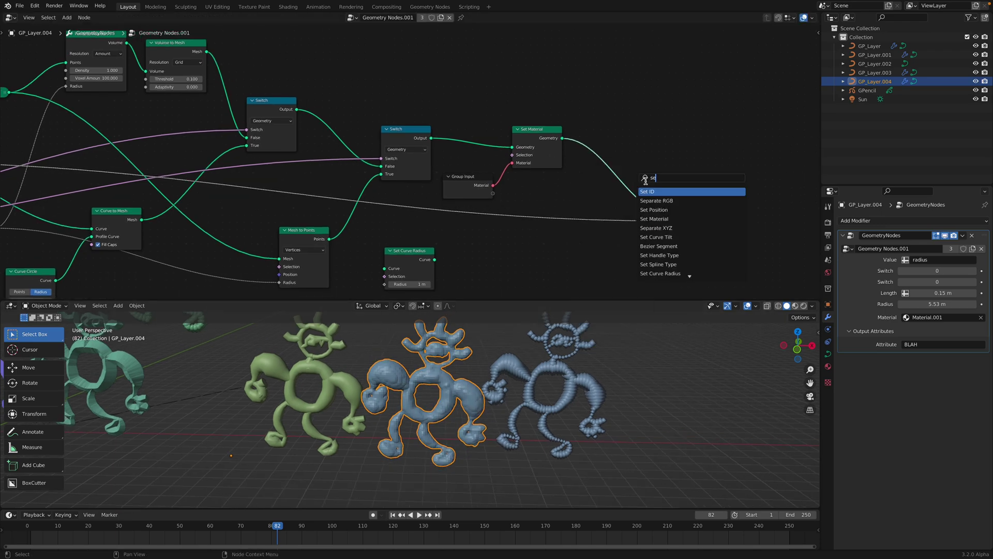
text(set)
text( sha)
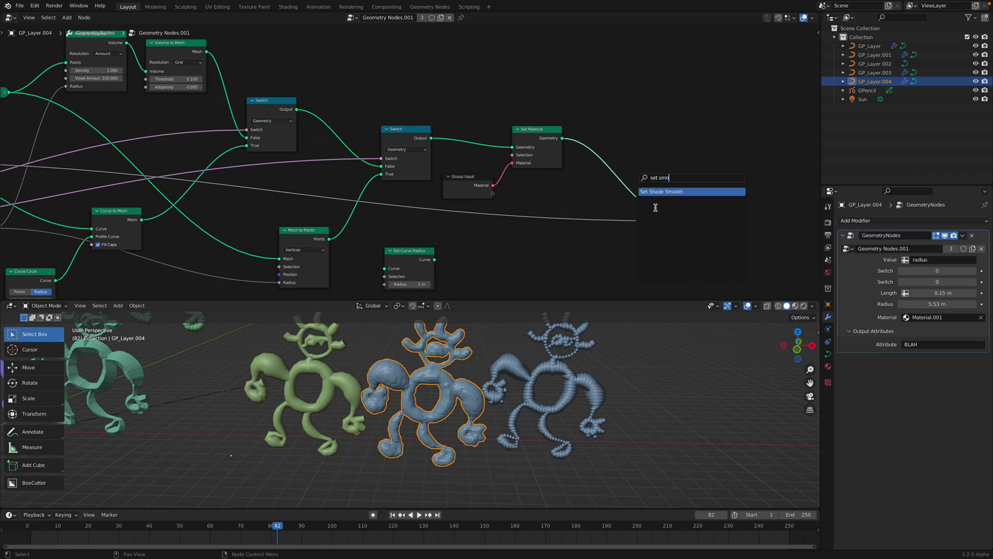
key(Return)
click(623, 187)
click(490, 360)
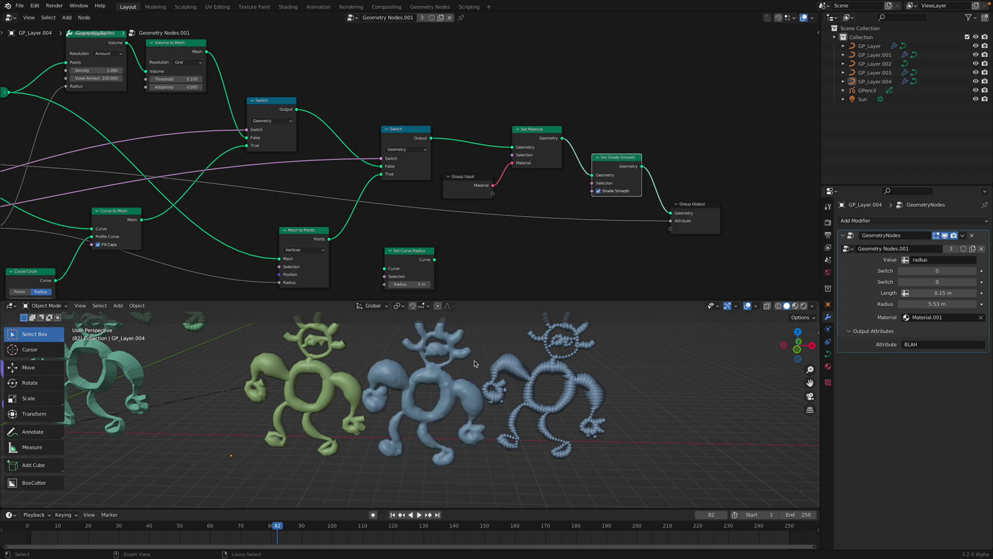
Step: Save the file, enlarge the 3D viewport and view all the figures from the front
key(ctrl+s)
drag(500, 301, 495, 247)
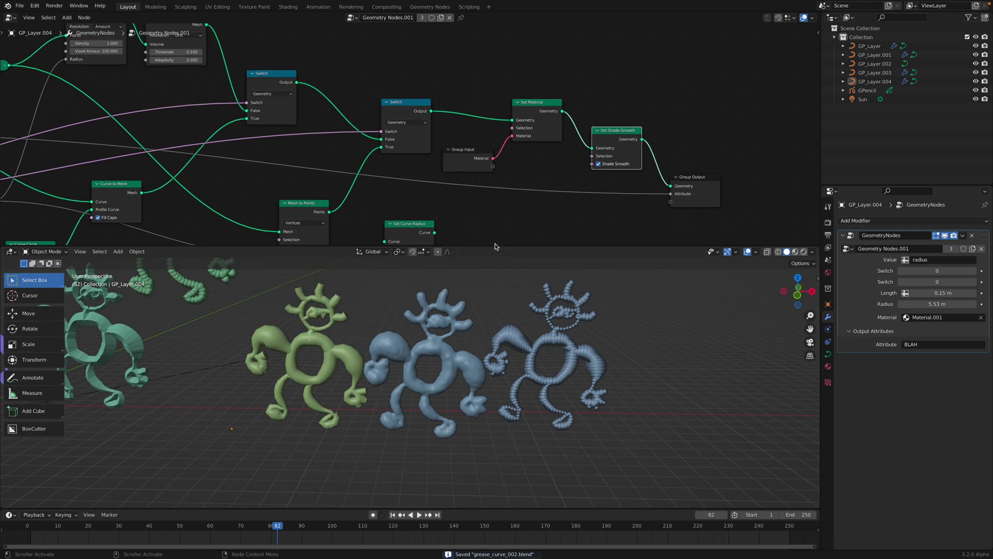
mouse_move(510, 291)
middle_down()
mouse_move(562, 293)
mouse_move(520, 289)
middle_up()
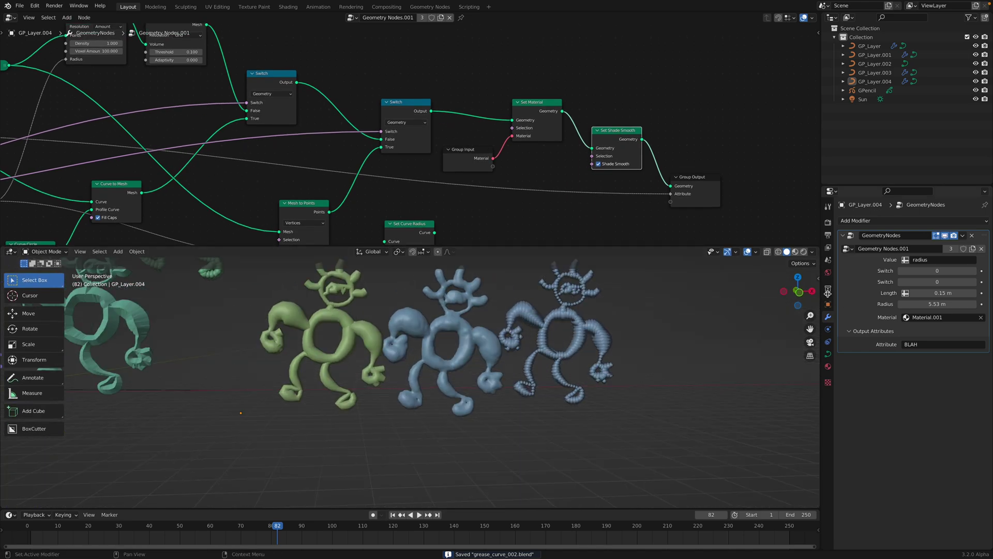
click(797, 290)
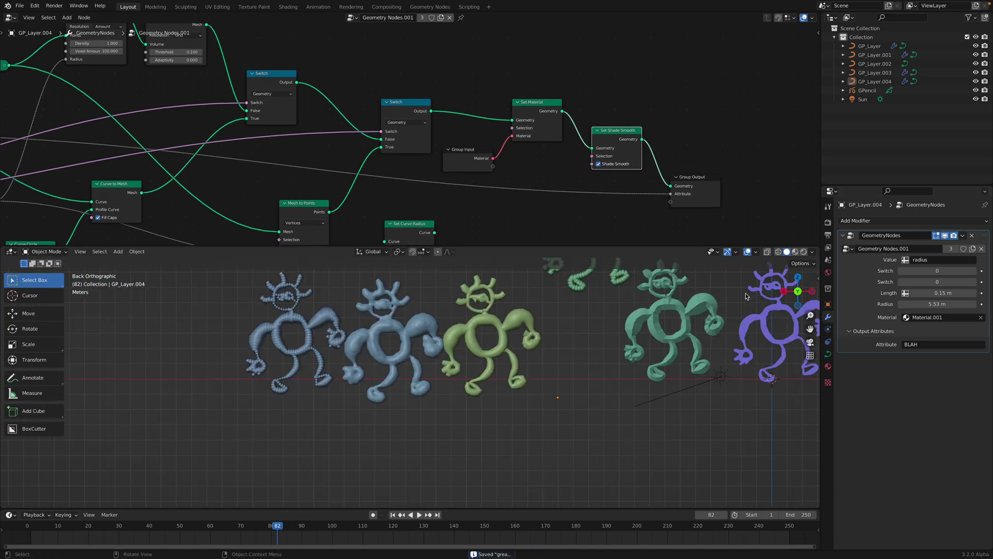
click(797, 291)
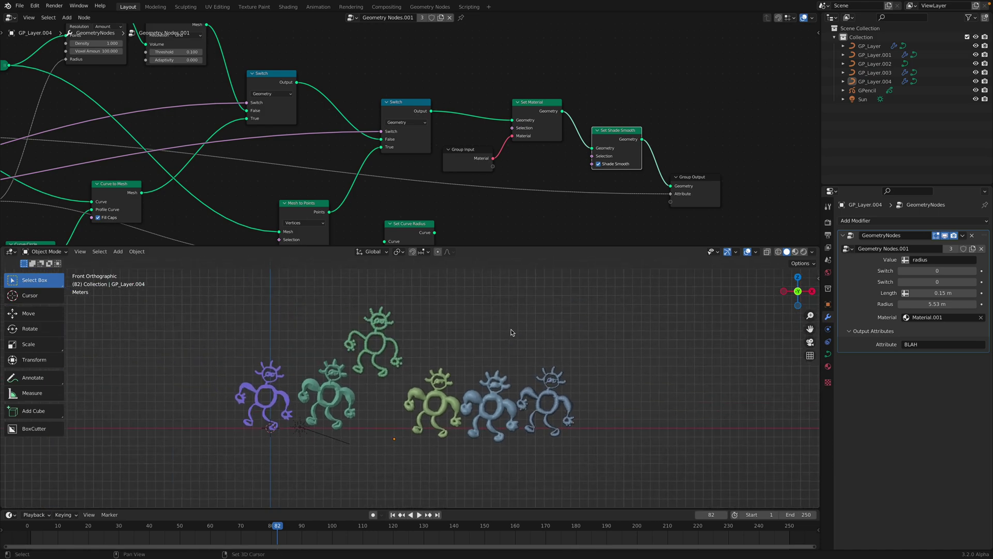
Step: Save the file again, enlarge the 3D viewport further over the node editor and restore the front orthographic view
scroll(483, 162, down, 5)
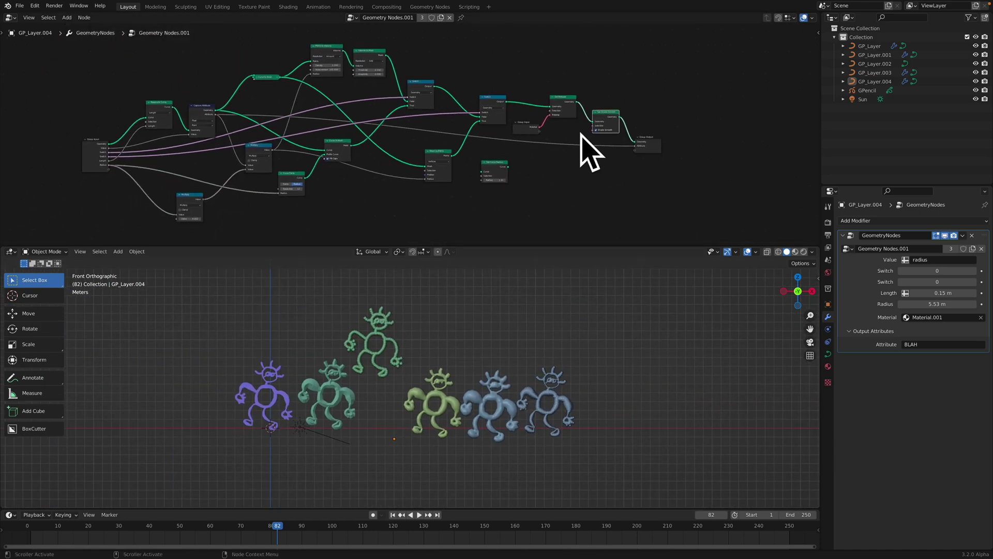
key(ctrl+s)
drag(541, 245, 527, 161)
middle_drag(523, 269, 553, 286)
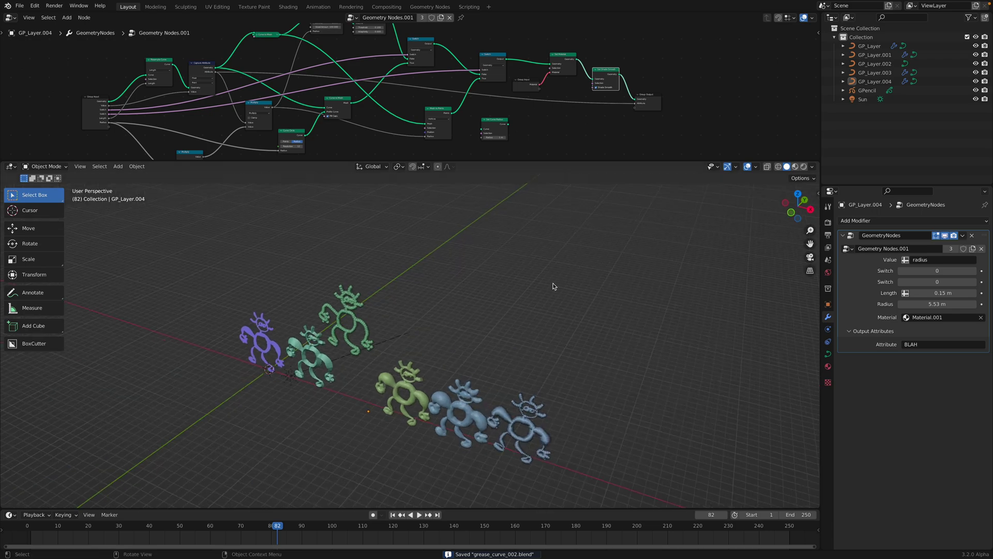
click(791, 212)
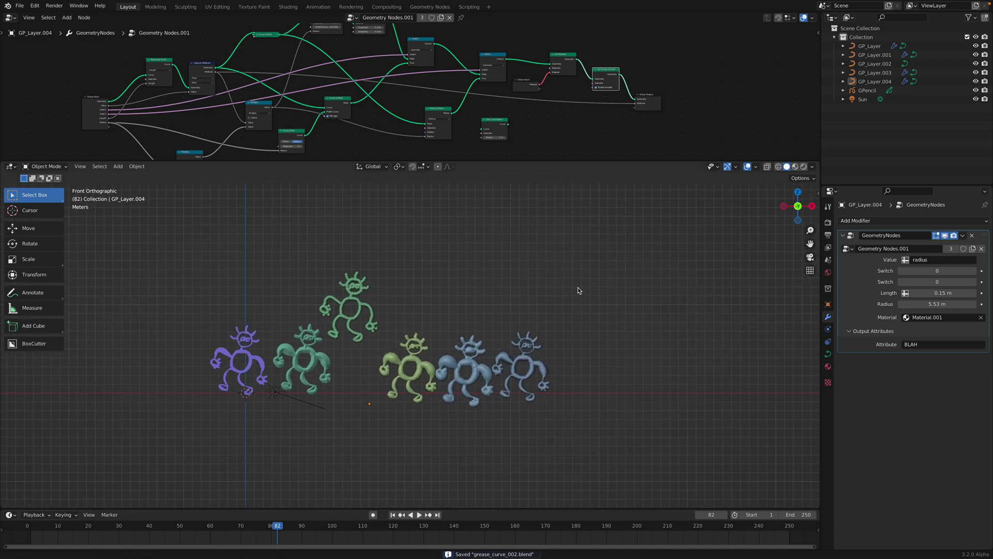
Step: Add a blank grease pencil object and switch it to Draw Mode
key(shift+a)
mouse_move(582, 355)
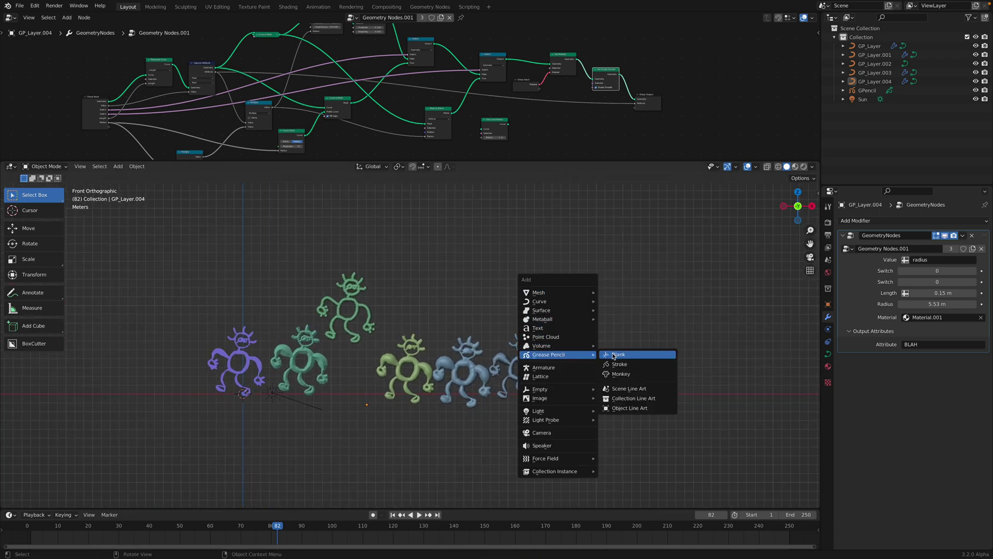
click(623, 356)
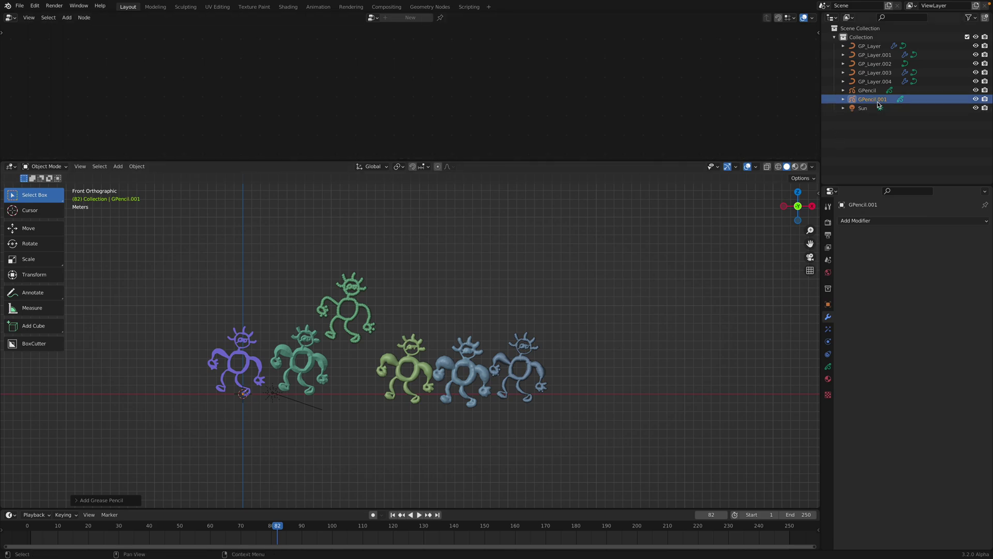
click(56, 166)
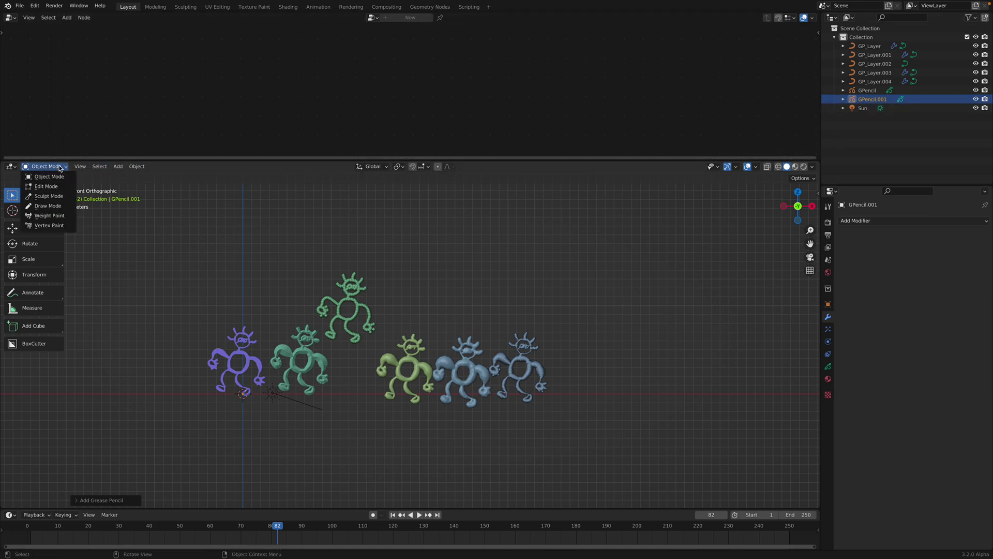
click(47, 205)
Step: Set the brush radius to 137 px and draw a round head with five hairs and a swirled eye beside the figures, undoing the first outline
right_click(532, 274)
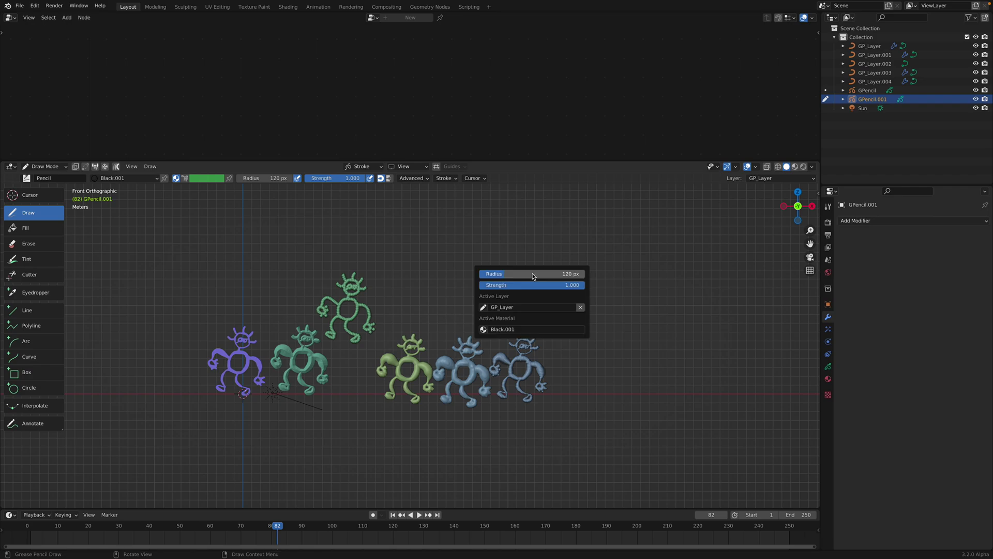
mouse_move(532, 273)
mouse_down()
mouse_move(551, 273)
mouse_move(527, 275)
mouse_up()
shift+middle_drag(633, 320, 574, 311)
scroll(543, 346, up, 2)
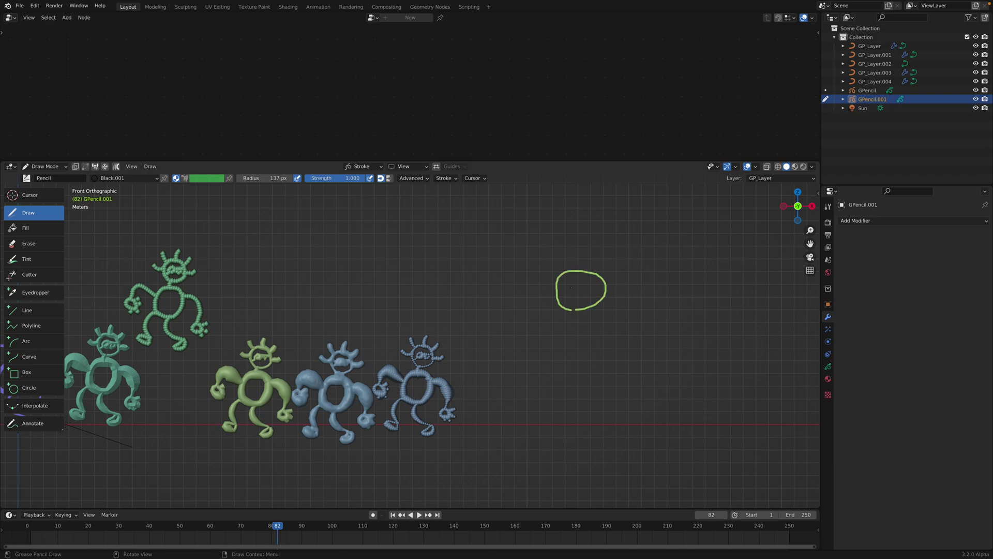
key(ctrl+z)
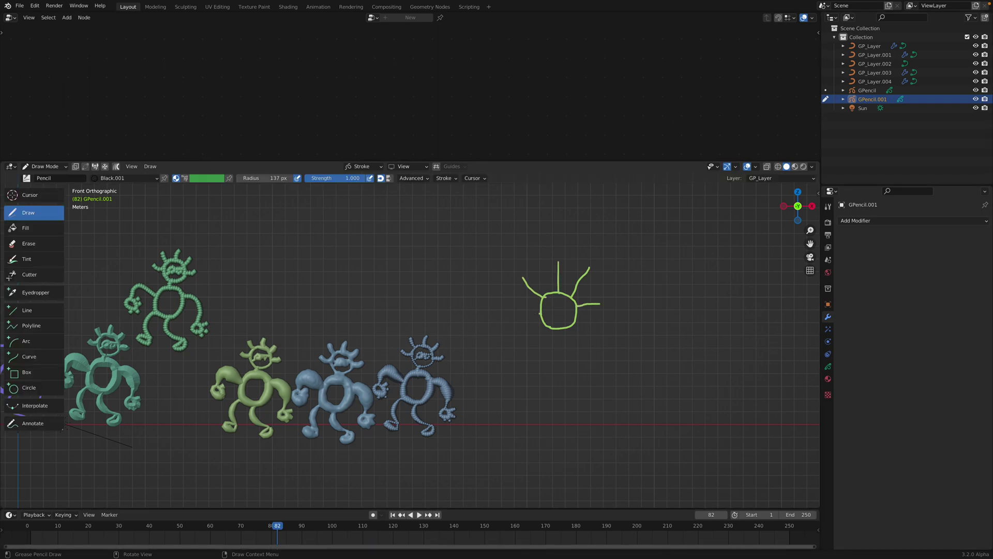
scroll(539, 312, up, 4)
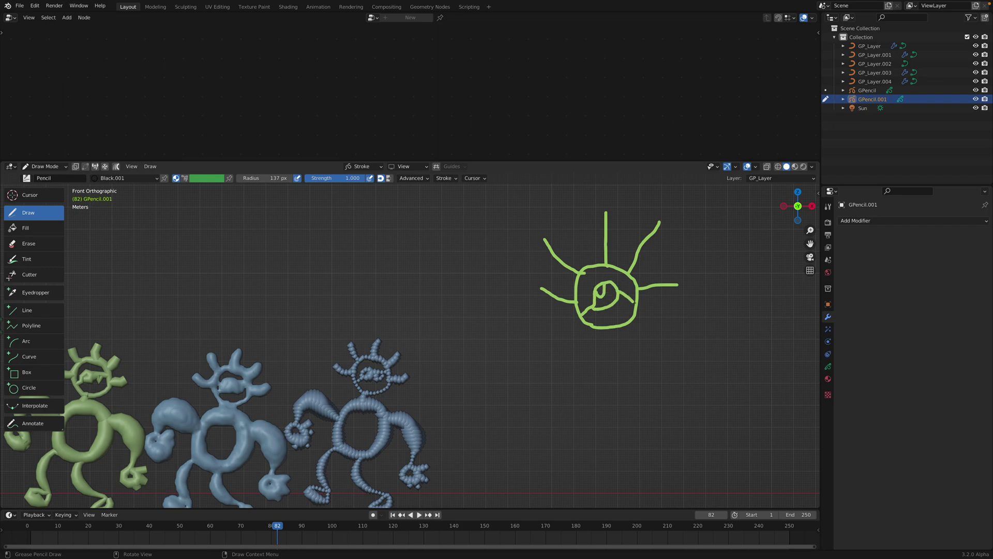
Step: Draw a pear-shaped body below the head, plus two outstretched arms ending in round hands with fingers
shift+middle_drag(613, 368, 609, 321)
mouse_move(593, 294)
mouse_down()
mouse_move(581, 329)
mouse_move(595, 394)
mouse_move(615, 293)
mouse_move(661, 326)
mouse_up()
mouse_move(588, 306)
mouse_down()
mouse_move(518, 326)
mouse_move(496, 346)
mouse_move(521, 329)
mouse_move(500, 302)
mouse_up()
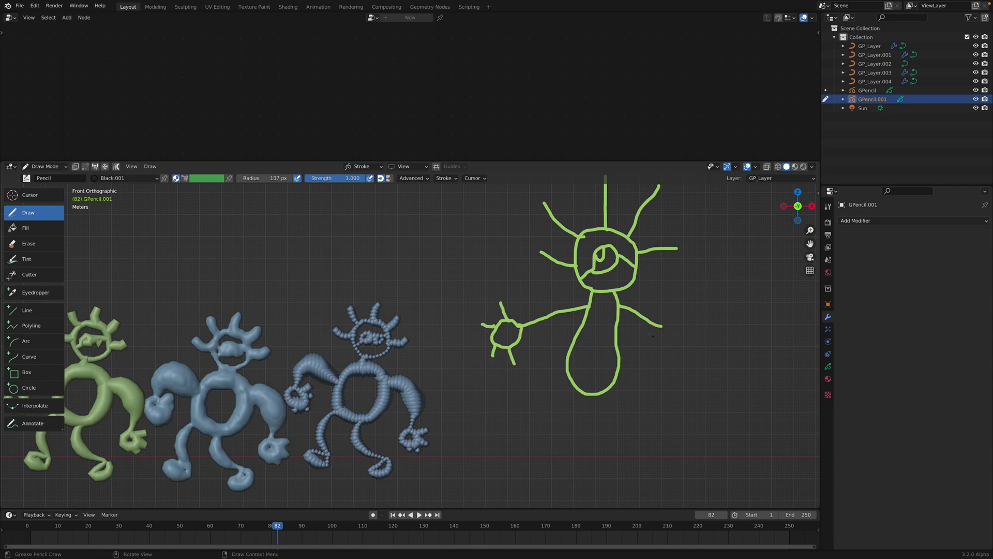
mouse_move(662, 327)
mouse_down()
mouse_move(705, 325)
mouse_move(666, 326)
mouse_move(709, 301)
mouse_up()
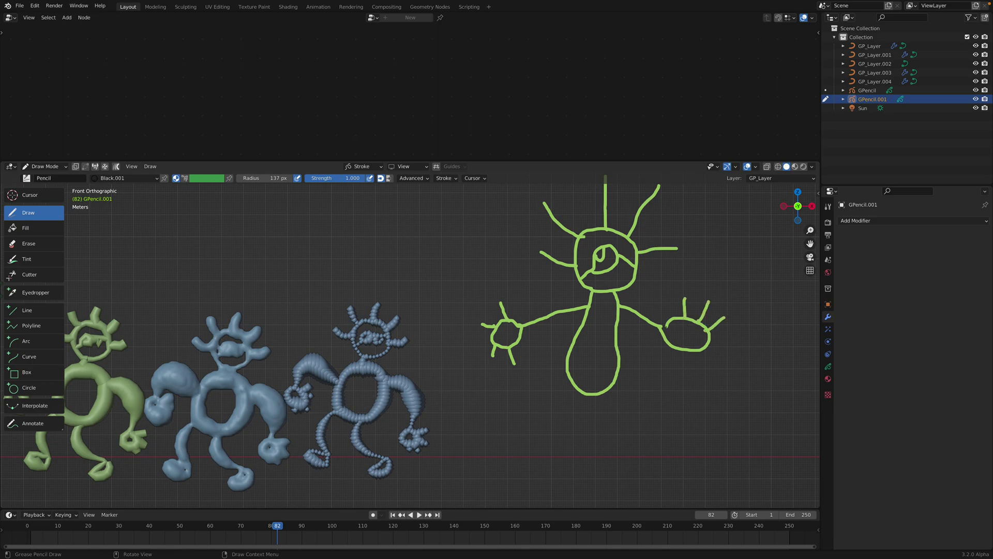
drag(719, 346, 720, 351)
Step: Draw two legs with elongated feet below the body
shift+middle_drag(578, 381, 582, 345)
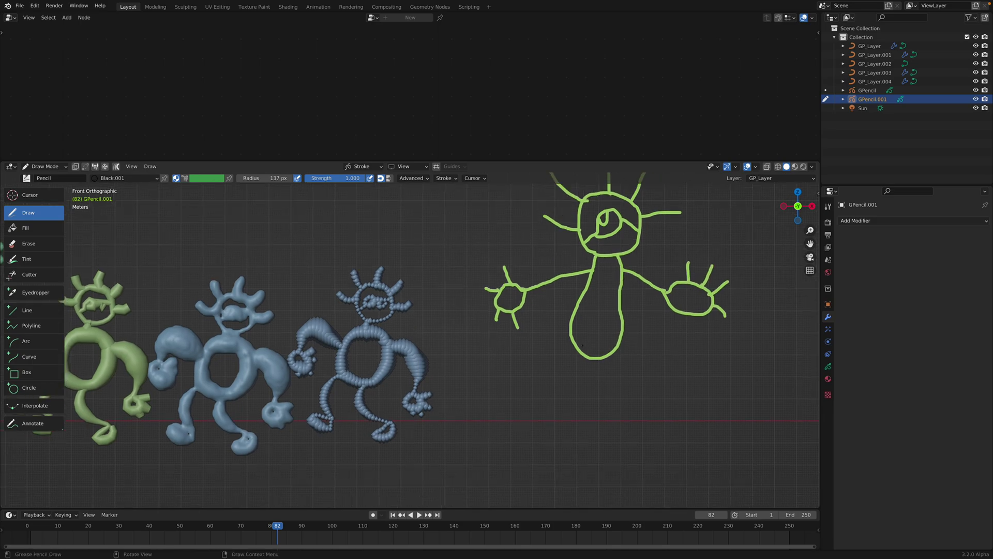
mouse_move(569, 357)
mouse_down()
mouse_move(574, 412)
mouse_move(525, 424)
mouse_move(573, 415)
mouse_up()
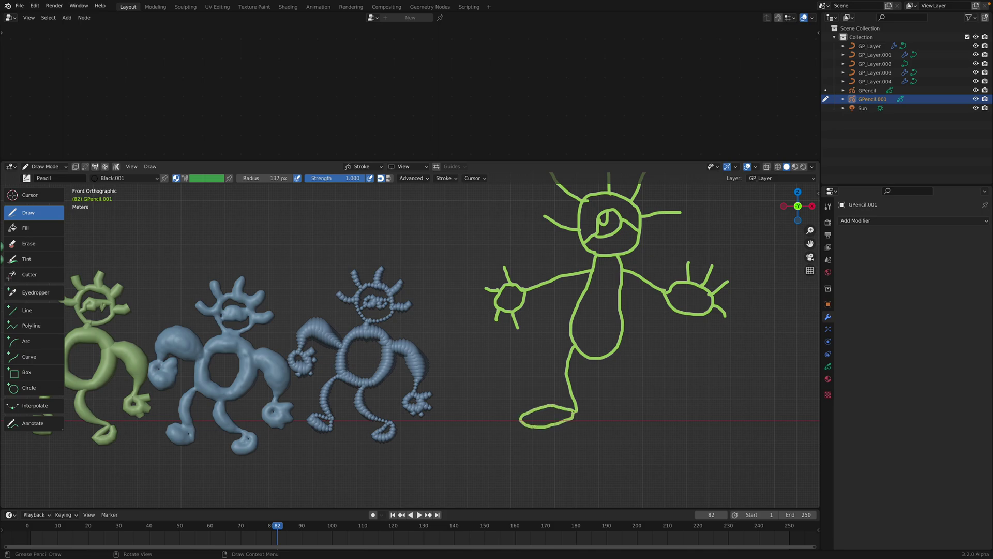
mouse_move(616, 350)
mouse_down()
mouse_move(648, 405)
mouse_move(681, 400)
mouse_move(666, 415)
mouse_up()
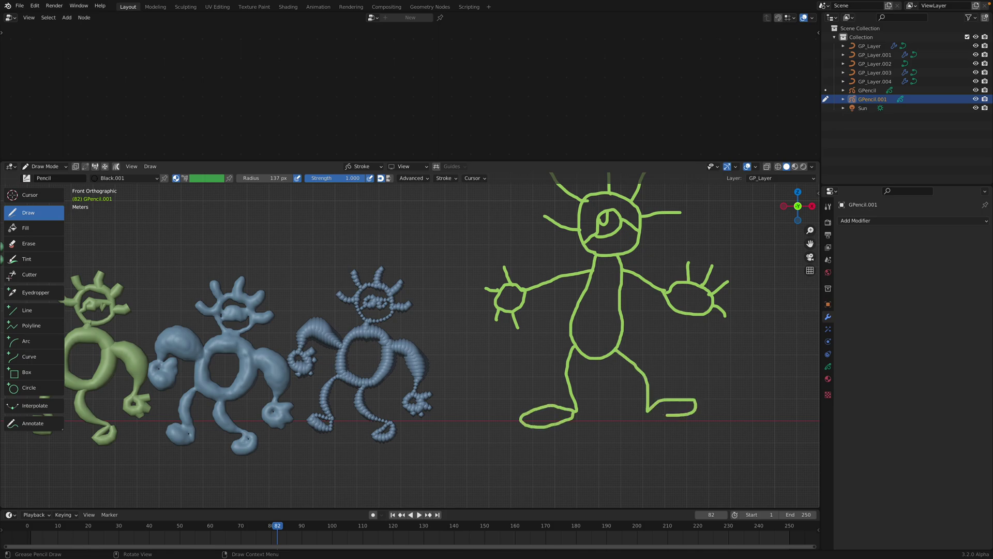
scroll(568, 369, down, 3)
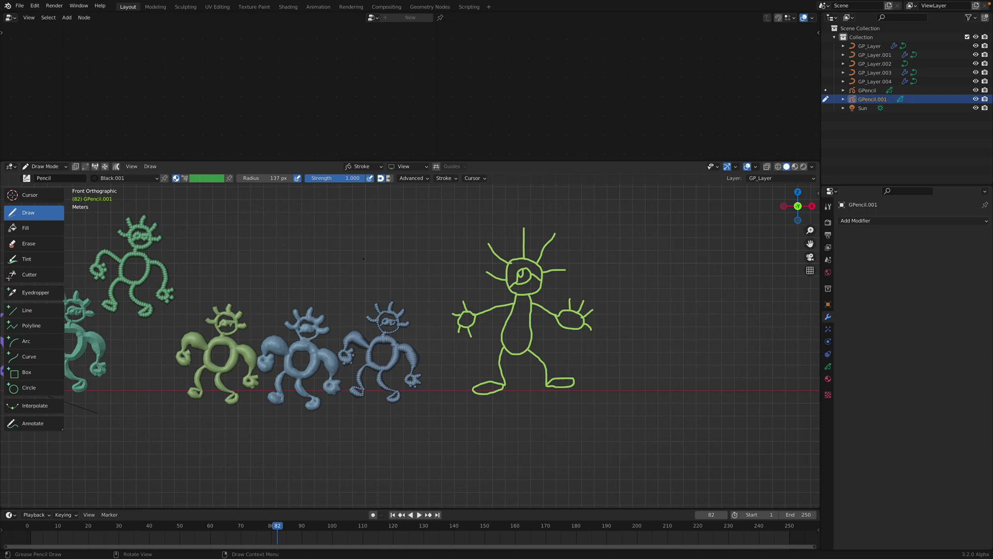
Step: In Sculpt Mode, thicken the strokes of the drawn figure's body, hands, legs and head with the Thickness brush
click(48, 166)
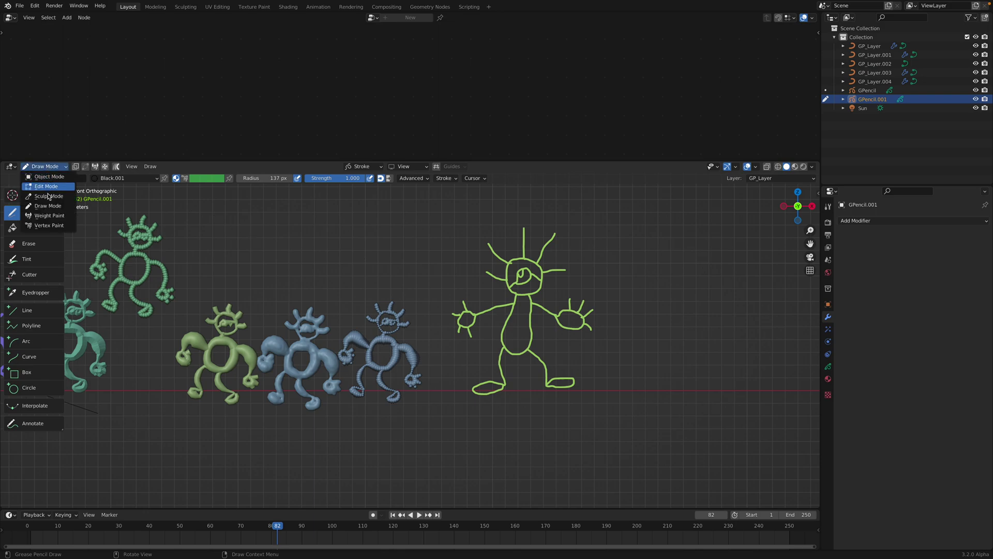
click(50, 196)
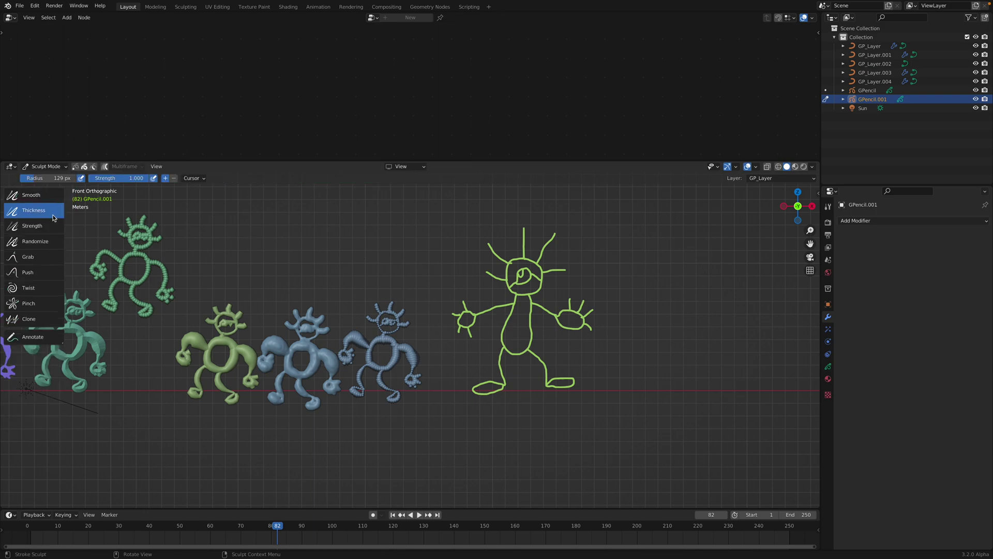
mouse_move(533, 293)
mouse_down()
mouse_move(517, 275)
mouse_move(552, 286)
mouse_move(522, 336)
mouse_up()
scroll(535, 310, up, 1)
drag(594, 310, 606, 305)
mouse_move(477, 310)
mouse_down()
mouse_move(479, 324)
mouse_move(486, 316)
mouse_up()
scroll(517, 352, up, 1)
mouse_move(529, 359)
mouse_down()
mouse_move(537, 381)
mouse_move(556, 343)
mouse_up()
mouse_move(587, 352)
mouse_down()
mouse_move(602, 388)
mouse_move(550, 303)
mouse_up()
mouse_move(575, 323)
mouse_down()
mouse_move(586, 293)
mouse_move(542, 289)
mouse_move(595, 290)
mouse_move(623, 244)
mouse_move(595, 218)
mouse_move(566, 222)
mouse_move(580, 243)
mouse_move(535, 218)
mouse_move(527, 248)
mouse_up()
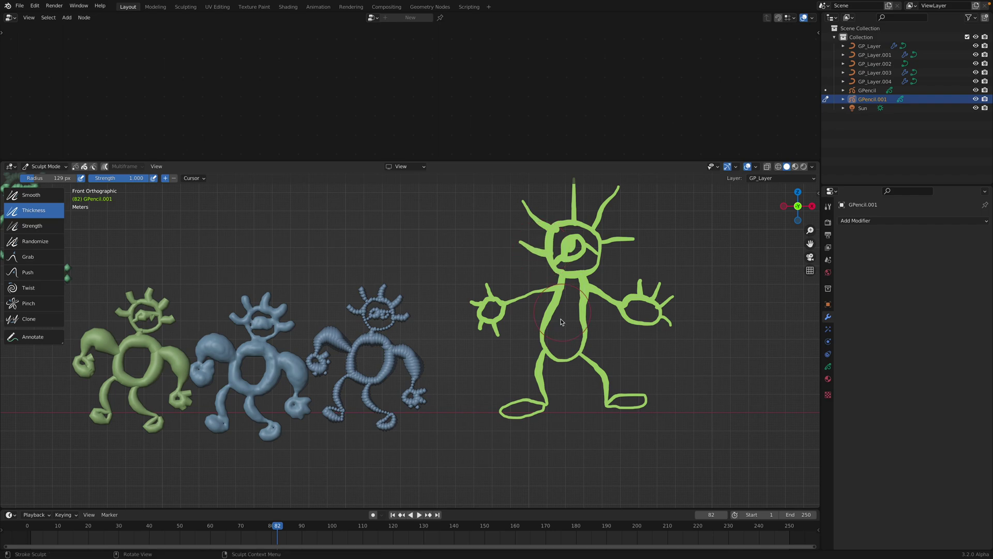
Step: Thicken the strokes of both feet with the Thickness brush
scroll(504, 325, up, 1)
drag(533, 417, 563, 419)
drag(653, 417, 684, 414)
drag(551, 424, 545, 420)
scroll(600, 394, down, 1)
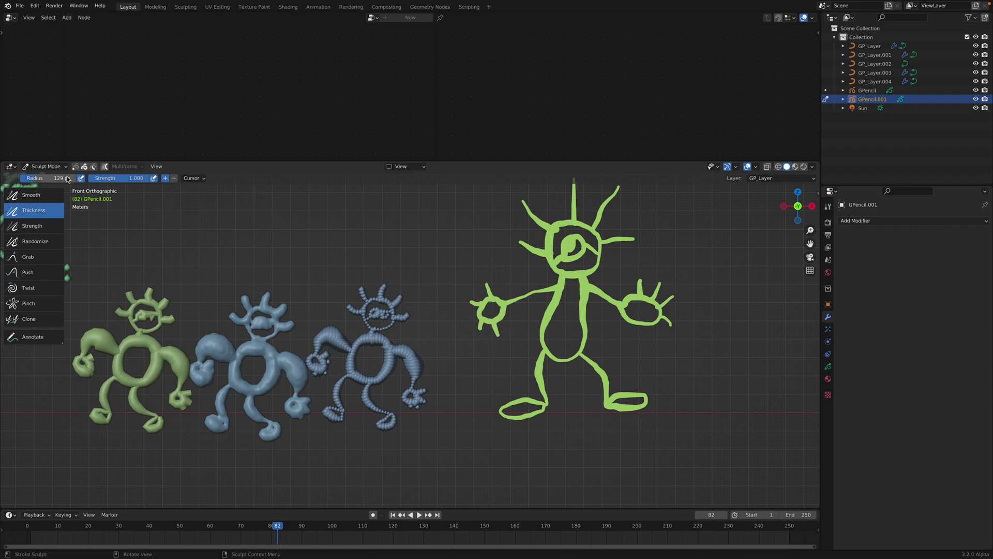
Step: Leave Sculpt Mode and return the newly drawn figure to Object Mode
click(52, 167)
click(55, 176)
scroll(593, 256, down, 2)
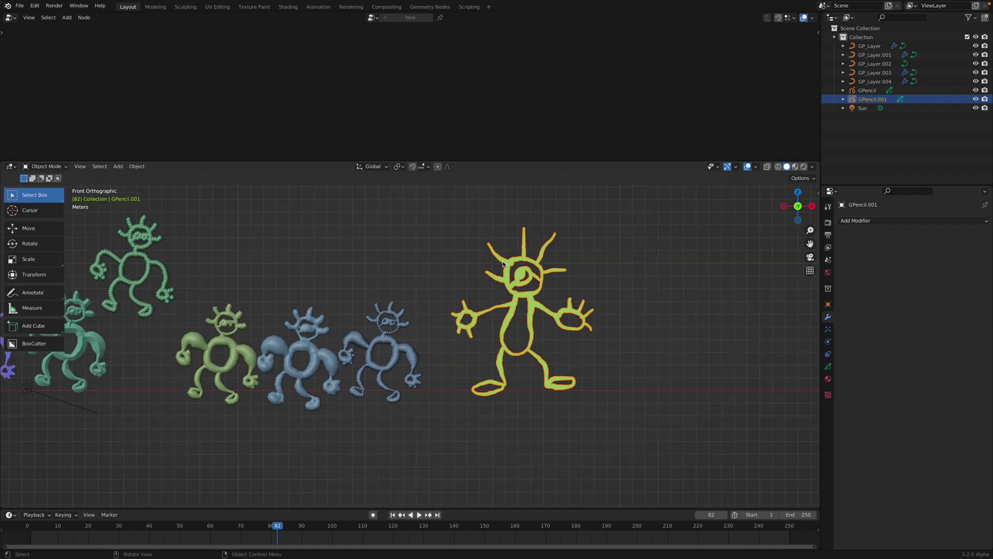
shift+middle_drag(520, 290, 412, 288)
key(shift+d)
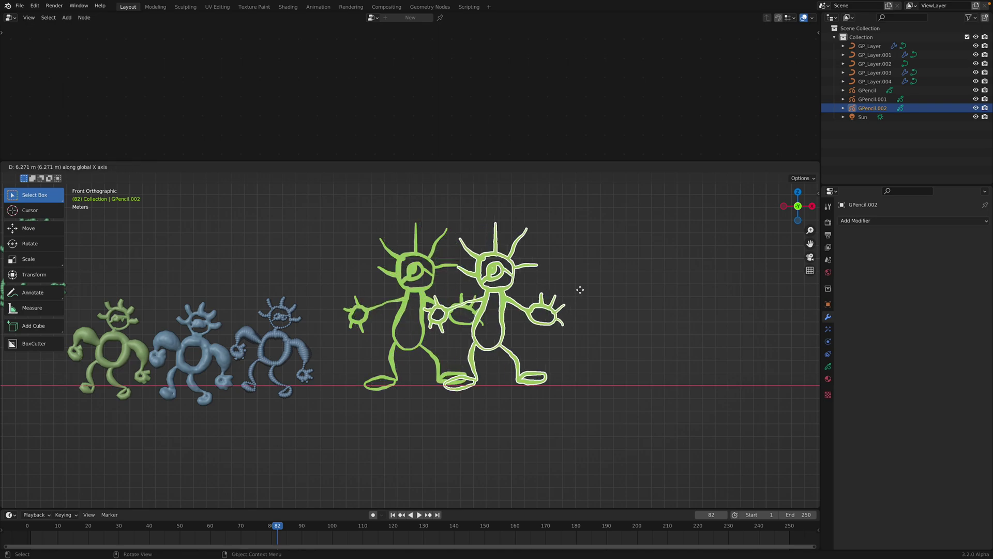
click(580, 287)
key(ctrl+s)
key(x)
click(574, 282)
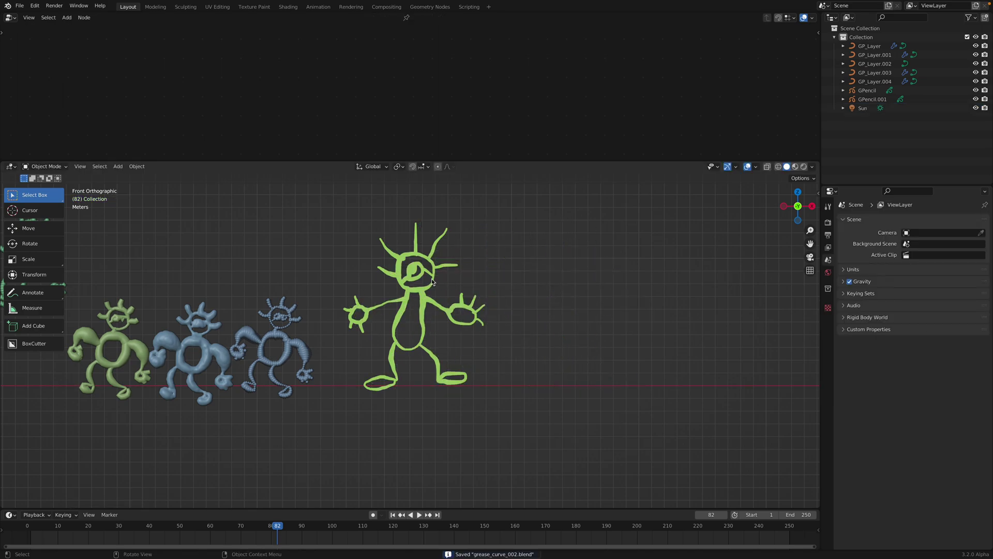
Step: Convert the newly drawn grease pencil figure to a Bezier curve
click(433, 282)
right_click(434, 281)
mouse_move(433, 280)
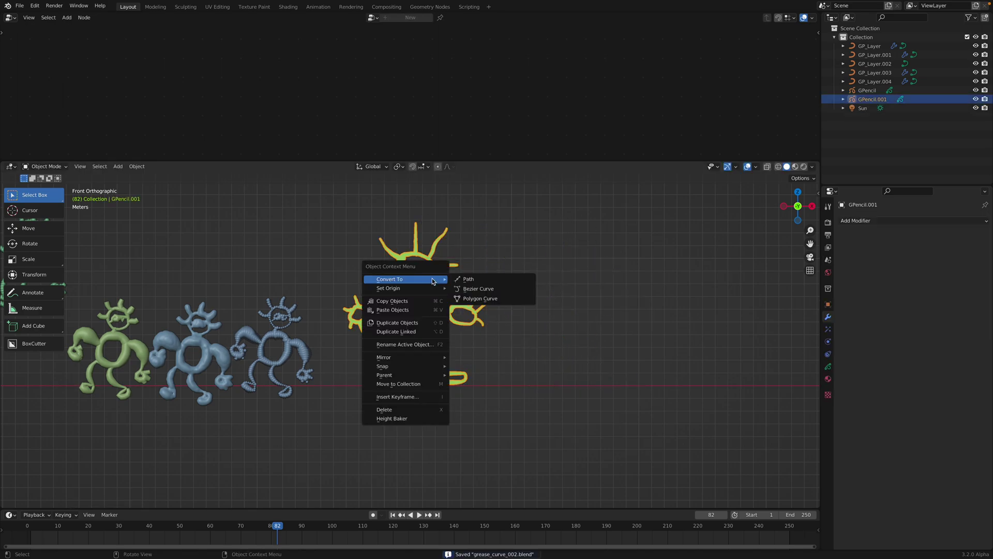
click(476, 289)
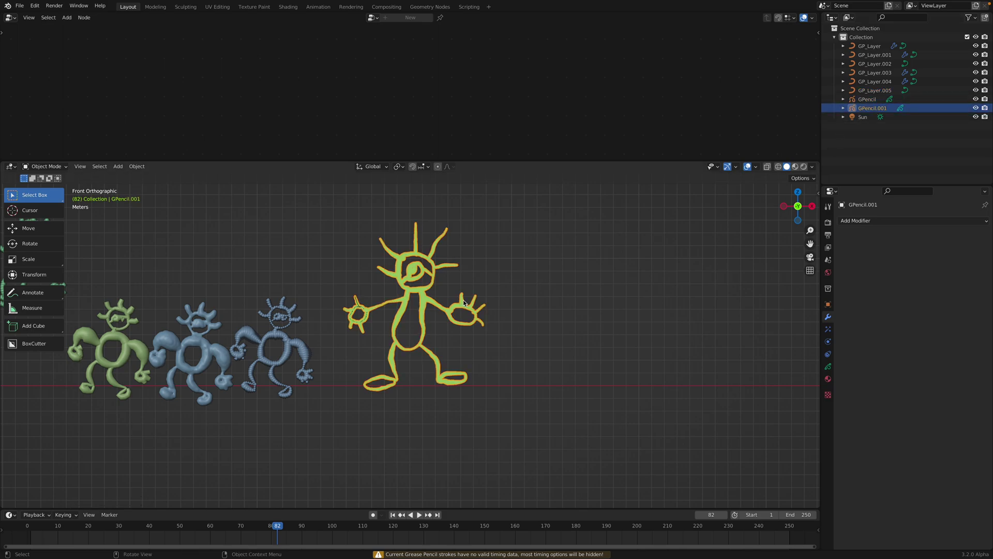
Step: Move the grease pencil drawing along the X axis clear of the new curve, select the curve and save the file
key(g)
key(x)
click(664, 301)
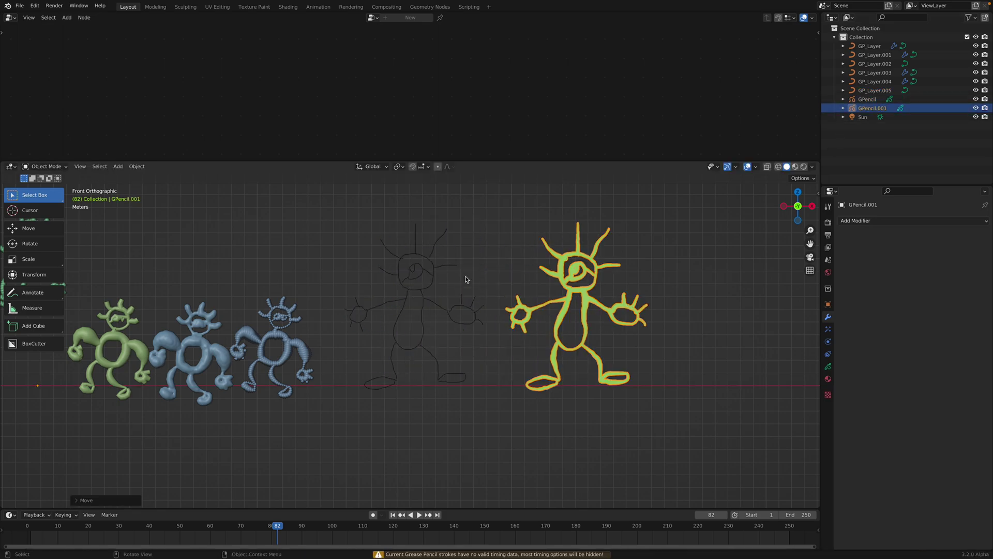
click(436, 273)
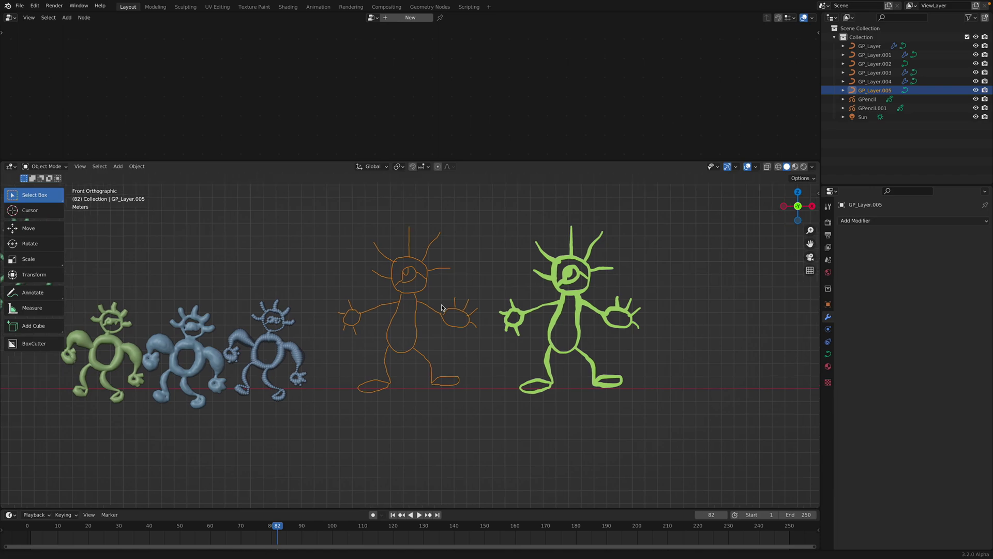
shift+middle_drag(442, 308, 429, 324)
key(ctrl+s)
shift+middle_drag(326, 330, 429, 315)
scroll(285, 338, up, 1)
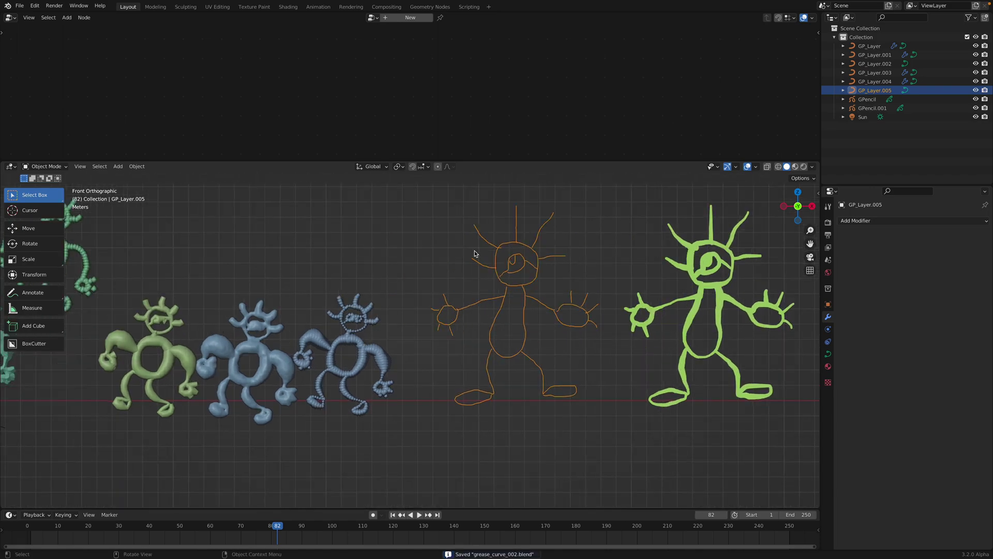
Step: Copy the modifiers from the smooth blue figure in the middle of the small trio to the new outline curve
click(277, 334)
click(251, 331)
click(495, 268)
key(ctrl+z)
key(ctrl+z)
key(ctrl+shift+z)
key(ctrl+shift+z)
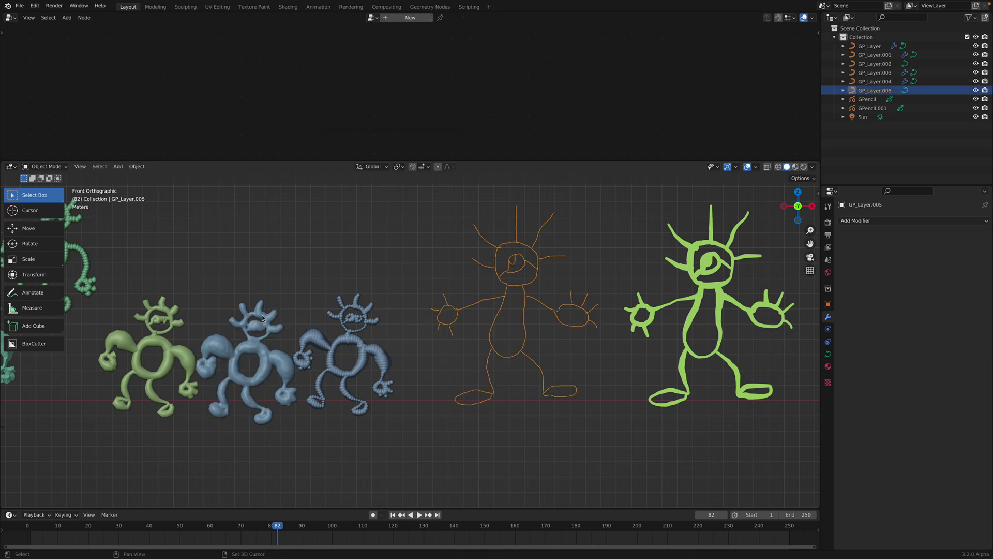
key(ctrl+z)
key(ctrl+l)
mouse_move(309, 299)
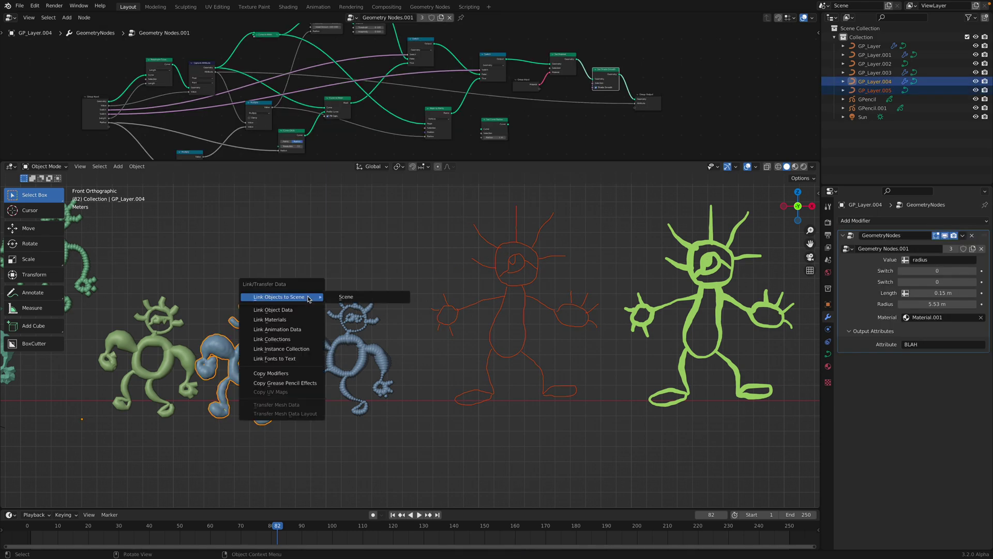
click(297, 374)
Step: Set the new curve figure's geometry nodes Length to 0.08 m and Radius to 7.35 m
click(554, 288)
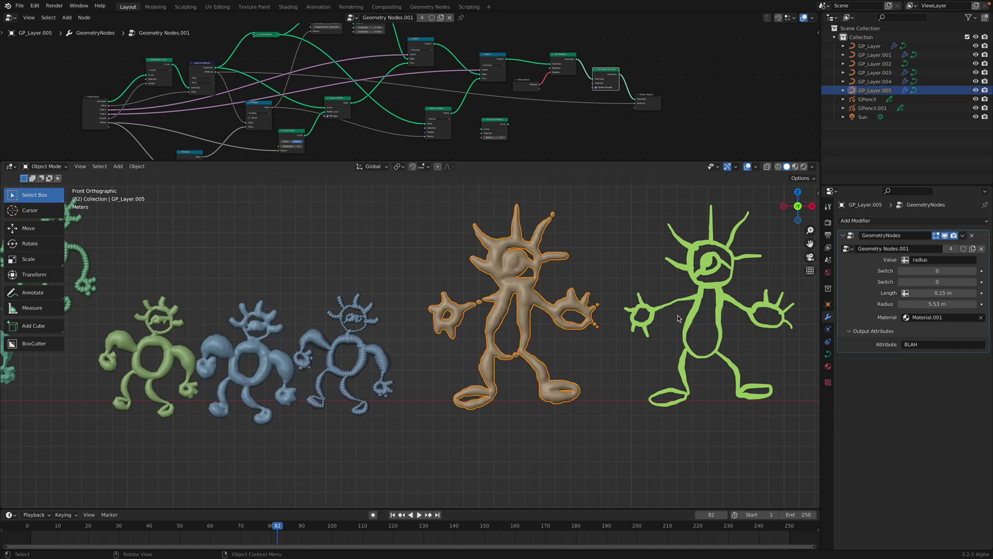
mouse_move(937, 303)
mouse_down()
mouse_move(981, 304)
mouse_move(947, 293)
mouse_move(973, 293)
mouse_move(944, 292)
mouse_up()
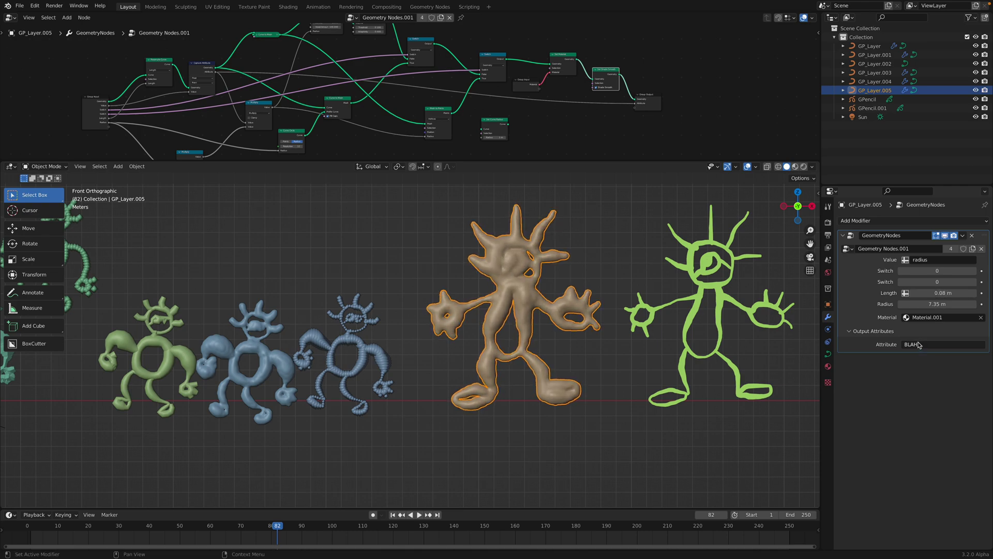
scroll(517, 318, down, 2)
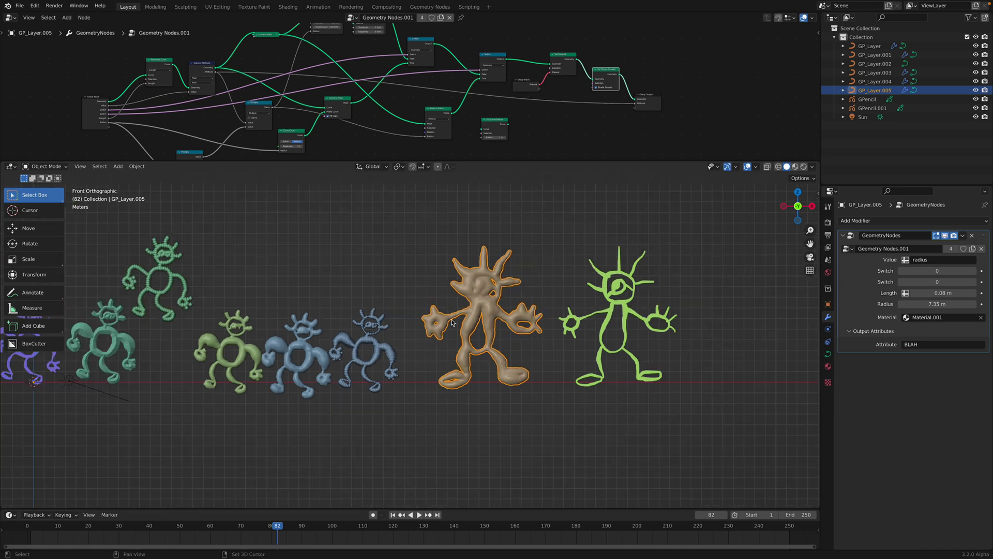
Step: Duplicate the new 3D figure, place the copy on the far side of the grease pencil drawing, and save the file
shift+middle_drag(484, 313, 338, 305)
key(shift+d)
click(626, 305)
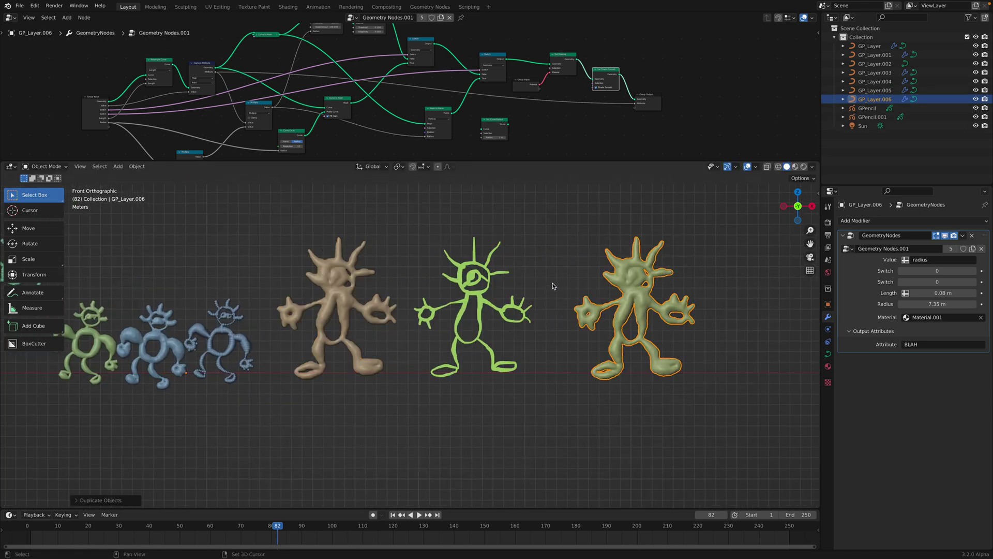
scroll(610, 322, up, 2)
key(ctrl+s)
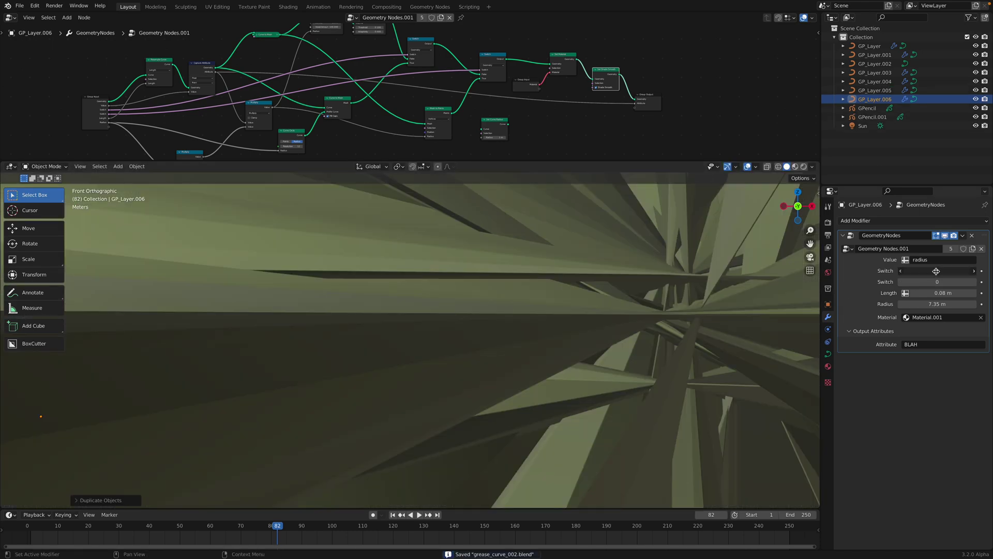
Step: Set the duplicate's first Switch to 1 and its Radius to 0.012 m
click(936, 303)
text(1)
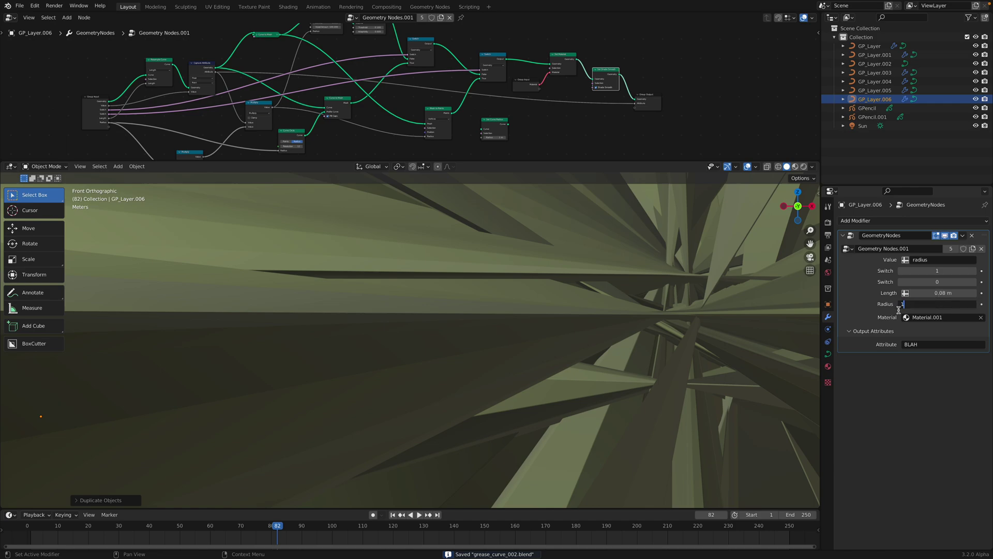
key(Return)
drag(924, 303, 850, 304)
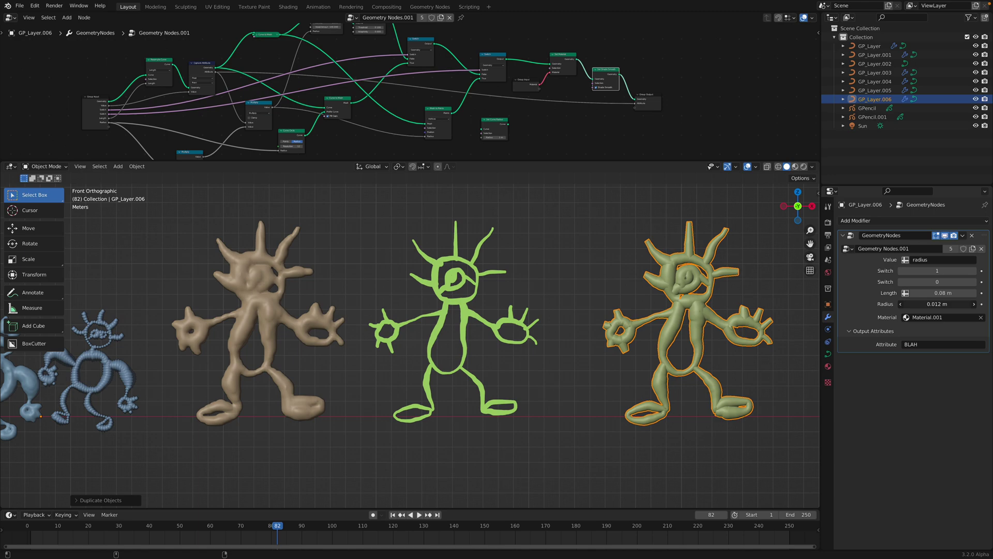
shift+middle_drag(553, 326, 445, 329)
click(563, 311)
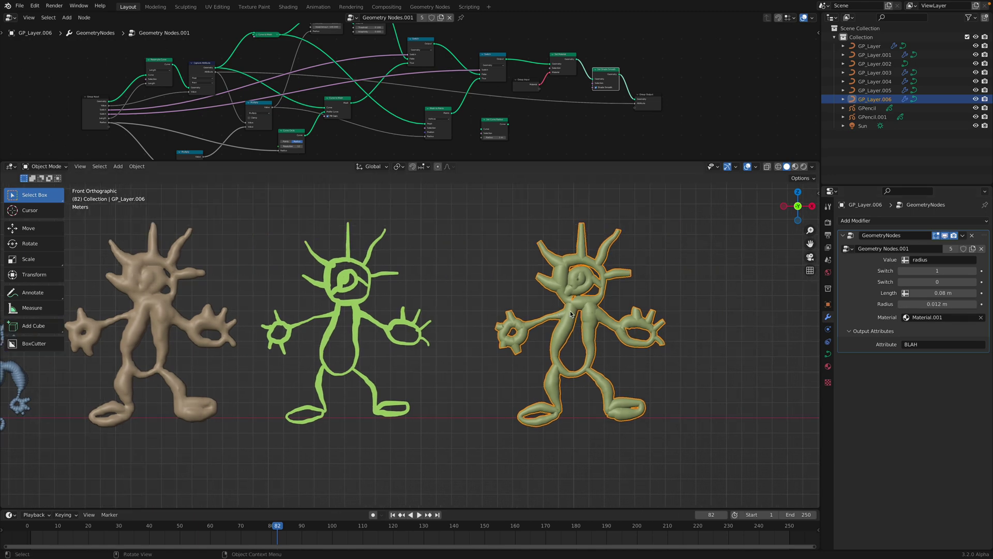
Step: Duplicate the large brown figure to the far end of the row, setting the copy's second Switch to 1 and Length to 0.286 m
scroll(588, 317, down, 1)
click(219, 295)
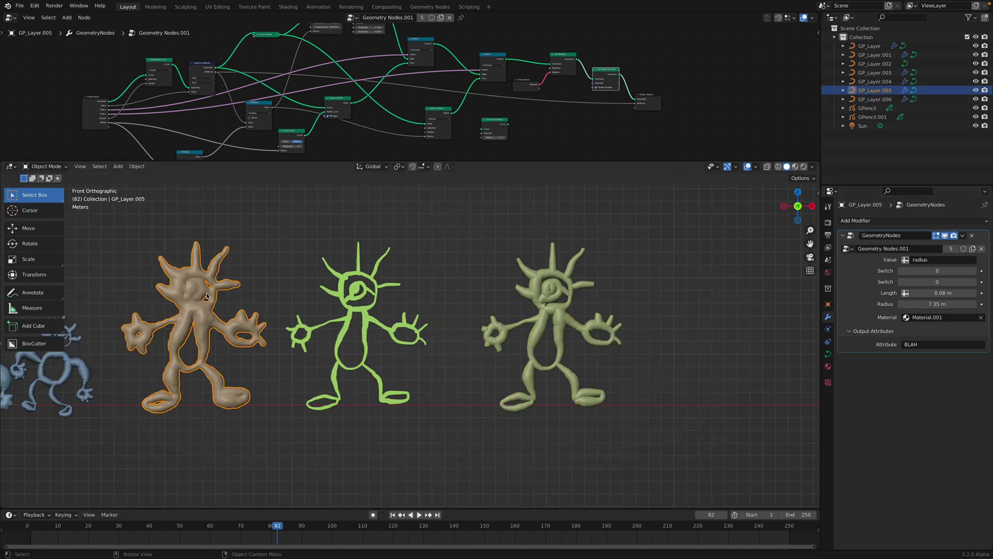
key(shift+d)
click(721, 295)
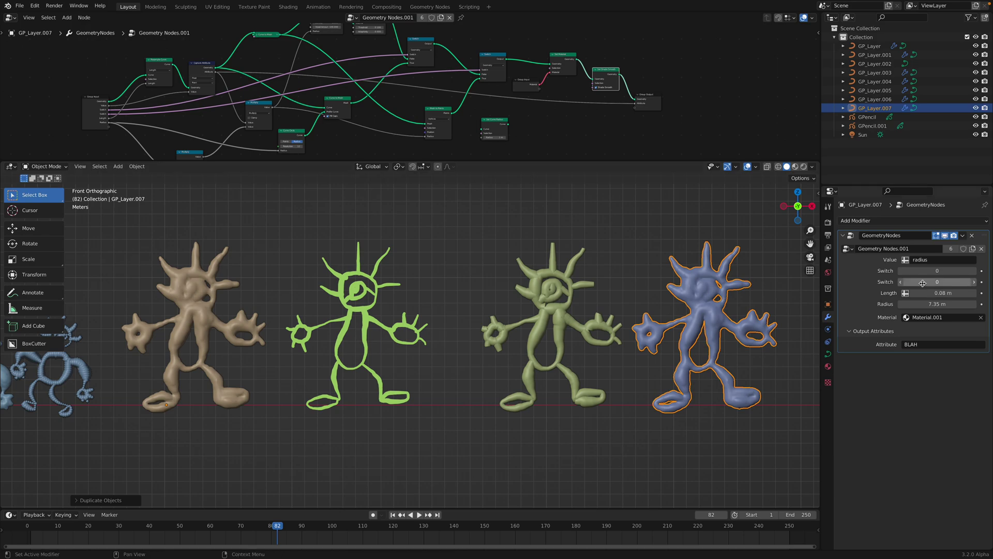
drag(926, 281, 957, 281)
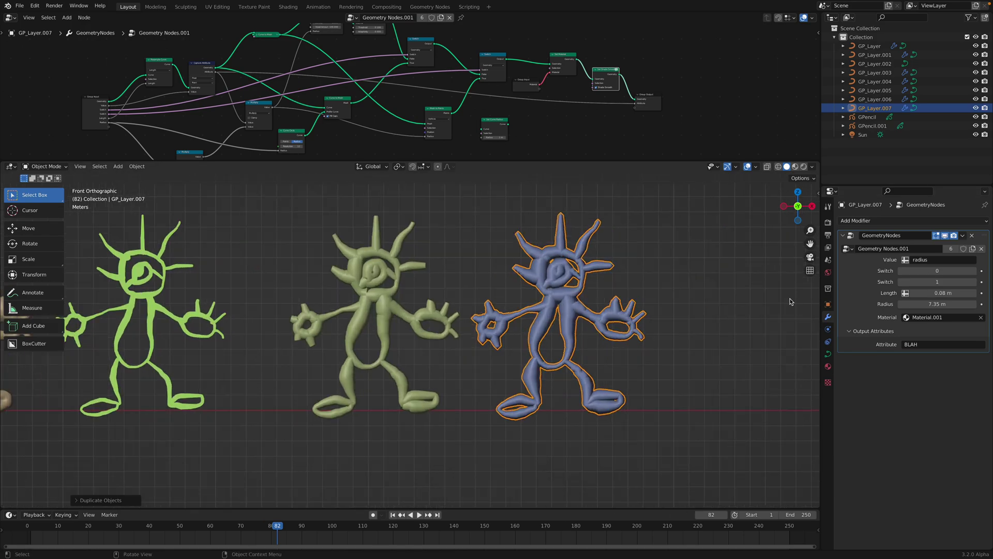
drag(931, 293, 975, 293)
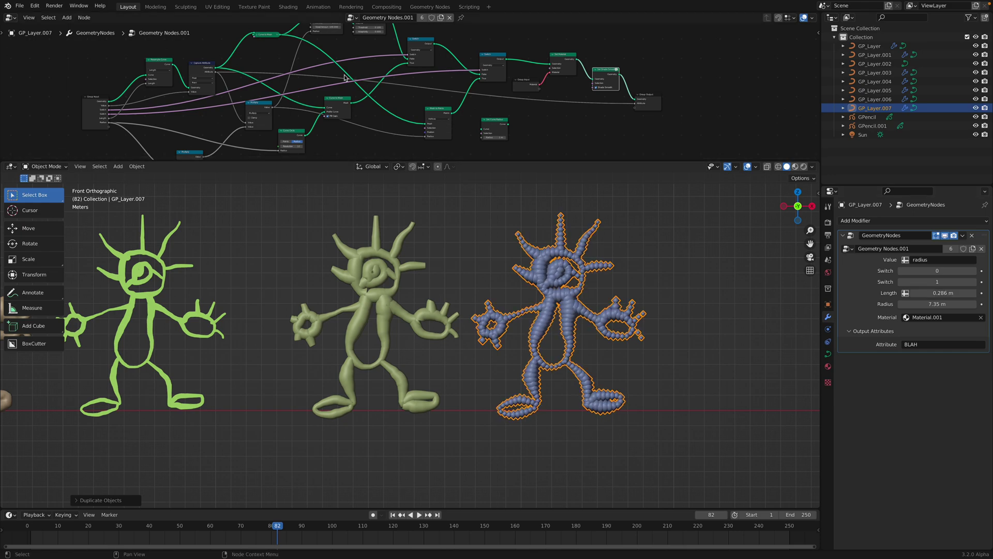
Step: Enlarge the node editor to examine the whole Geometry Nodes.001 tree, and shrink it back
scroll(507, 148, down, 1)
drag(507, 161, 507, 252)
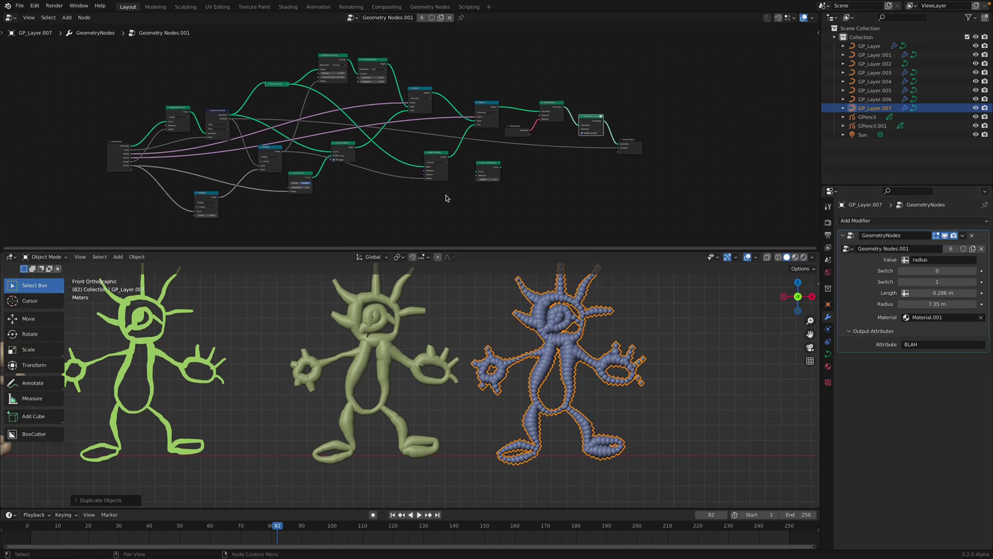
scroll(365, 85, up, 3)
shift+middle_drag(612, 283, 645, 279)
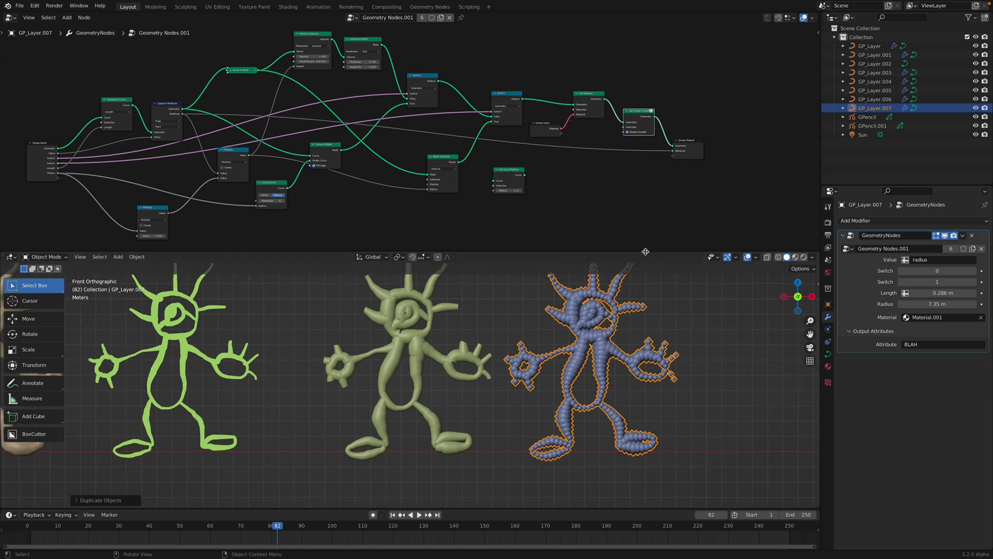
drag(645, 251, 645, 151)
Step: Save the file and switch the viewport to rendered shading
click(693, 241)
key(ctrl+s)
click(804, 155)
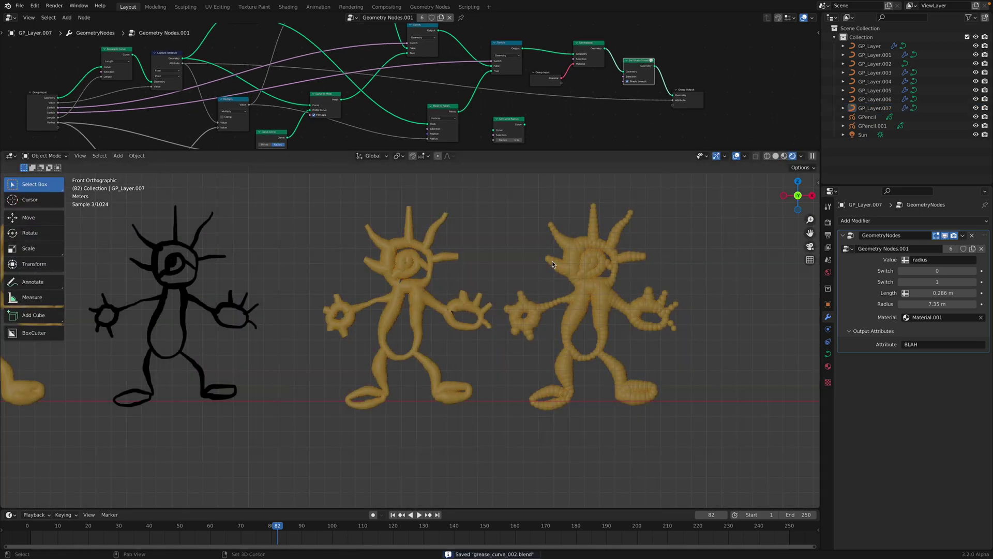
shift+middle_drag(552, 264, 612, 286)
Step: Change the beaded figure's geometry nodes material to Material
click(671, 307)
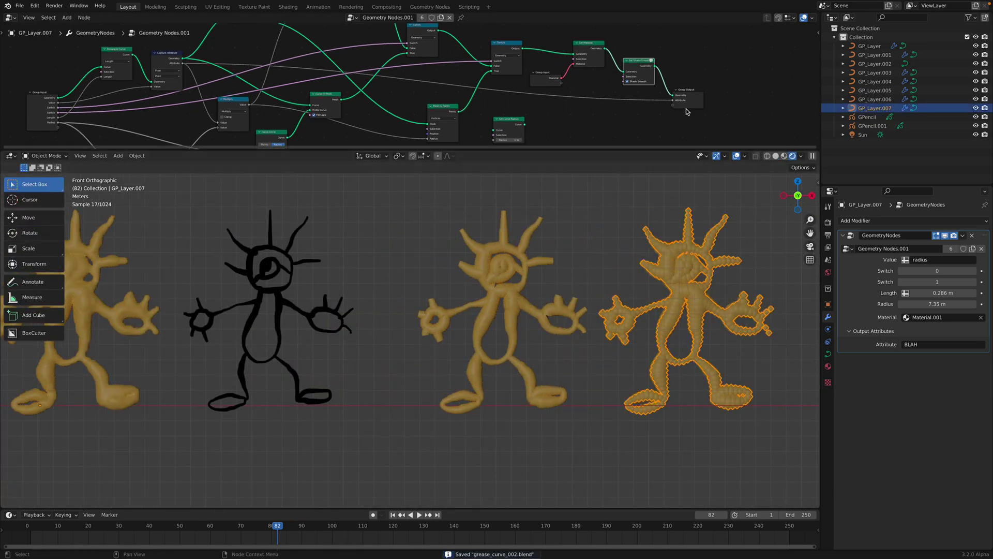
click(918, 319)
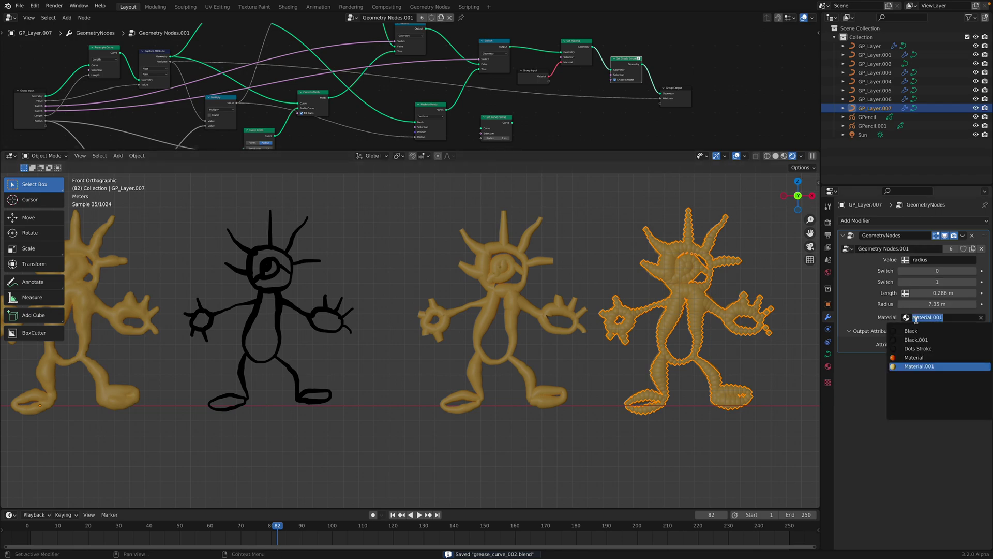
click(918, 354)
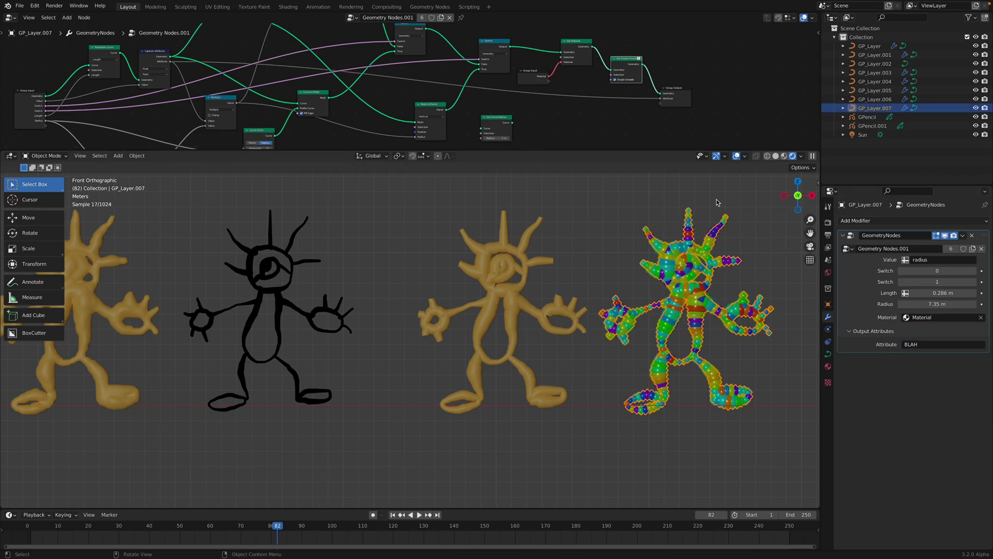
Step: Move the black grease pencil drawing along the X axis closer to the tube figure
scroll(420, 314, down, 1)
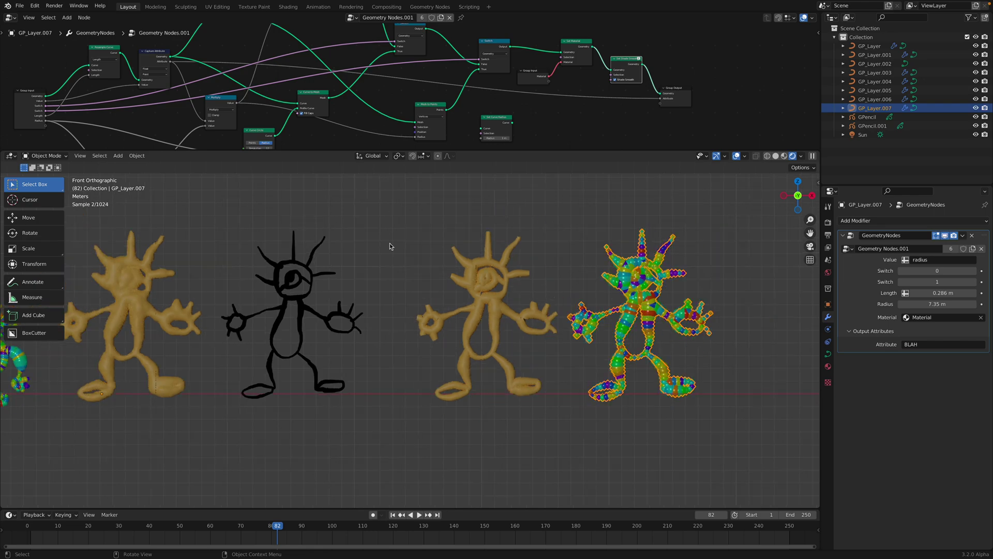
click(309, 283)
click(309, 284)
key(g)
key(x)
click(392, 289)
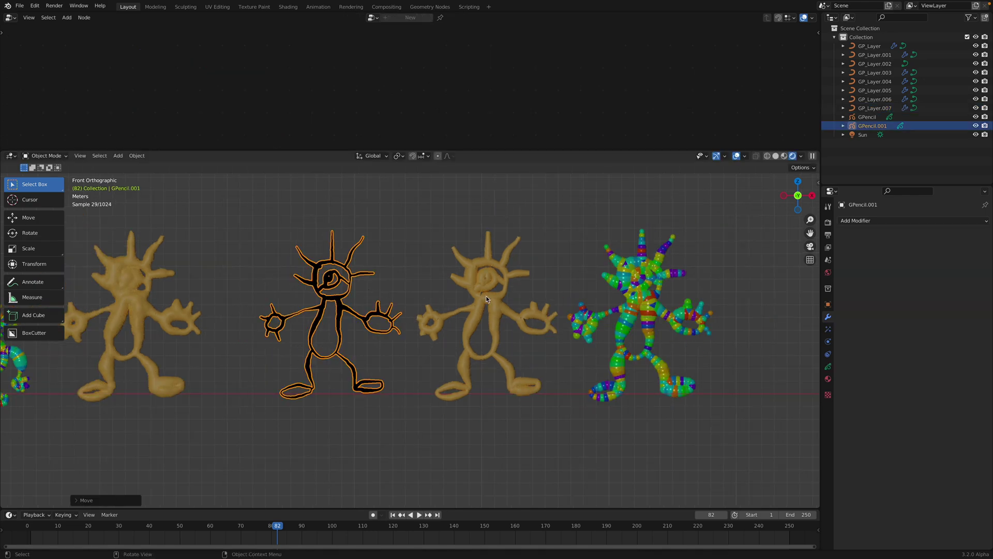
Step: Move the large smooth figure along the X axis to the far end of the row, beyond the multicoloured figure
click(486, 296)
scroll(561, 272, up, 5)
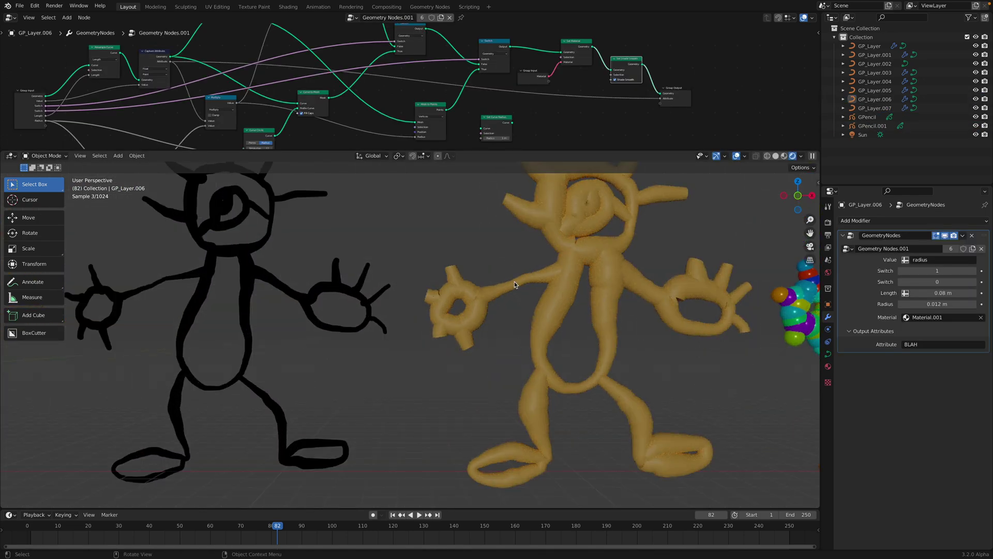
scroll(515, 284, down, 5)
scroll(228, 326, down, 1)
click(205, 320)
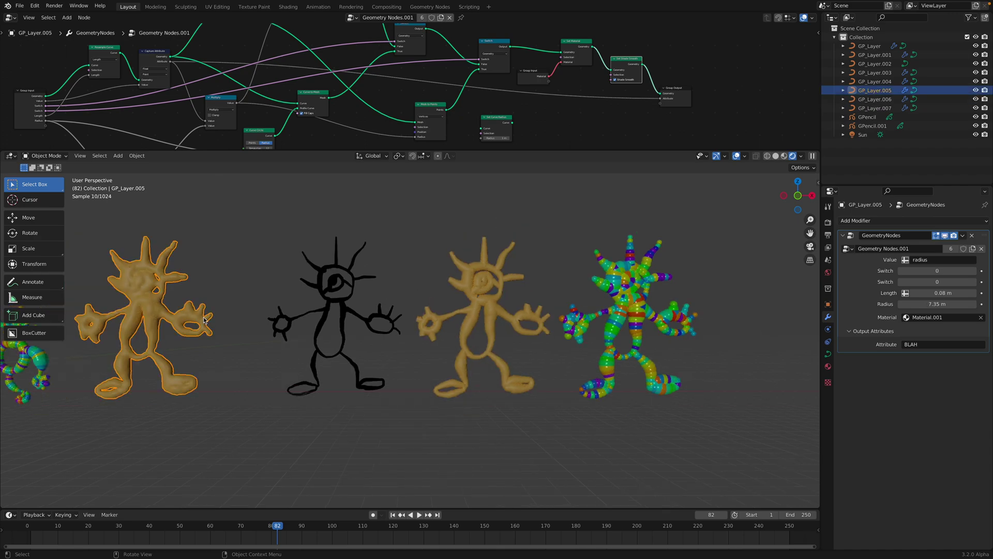
key(g)
key(x)
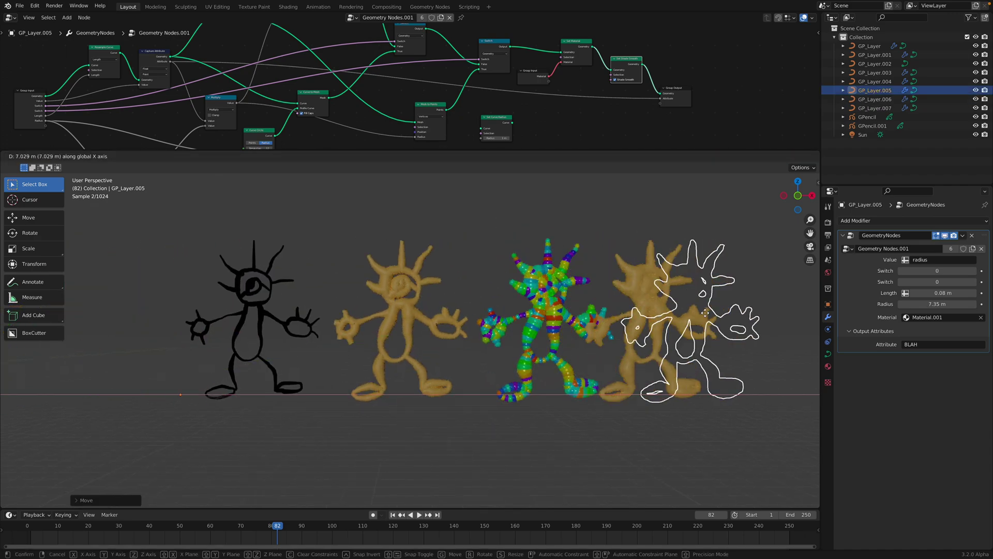
click(709, 313)
click(712, 314)
Step: View the row of figures at an angle, switch the viewport to solid shading and save the file
middle_drag(712, 314, 656, 256)
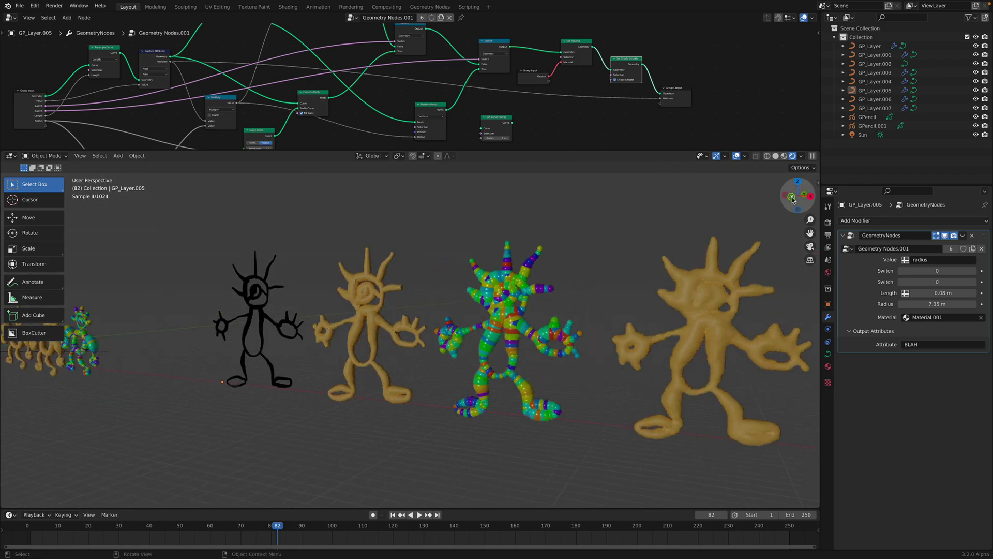
click(791, 197)
click(775, 156)
middle_drag(638, 222, 584, 233)
key(ctrl+s)
shift+middle_drag(293, 299, 380, 303)
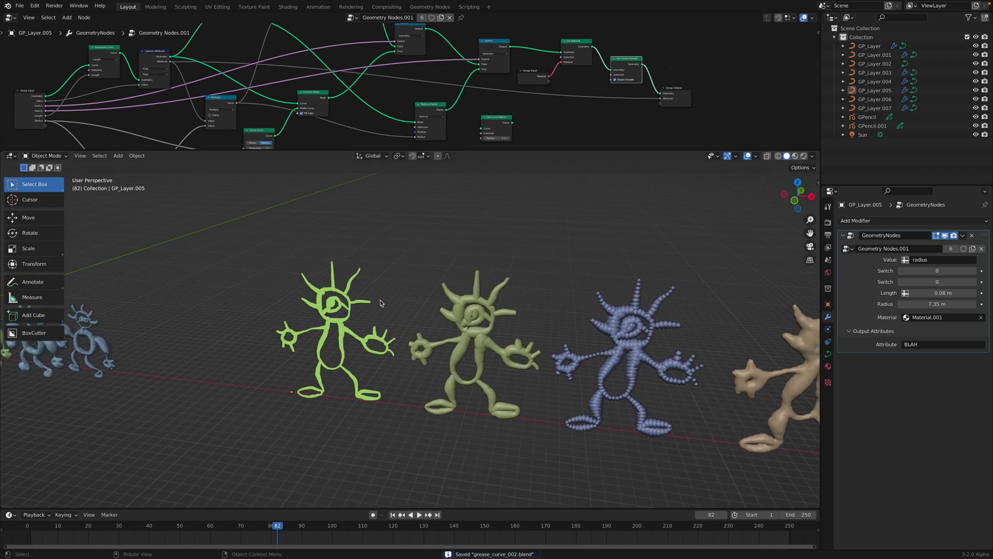
Step: Switch the green grease pencil drawing to Draw Mode and enlarge the 3D viewport around it
scroll(380, 303, up, 3)
click(334, 281)
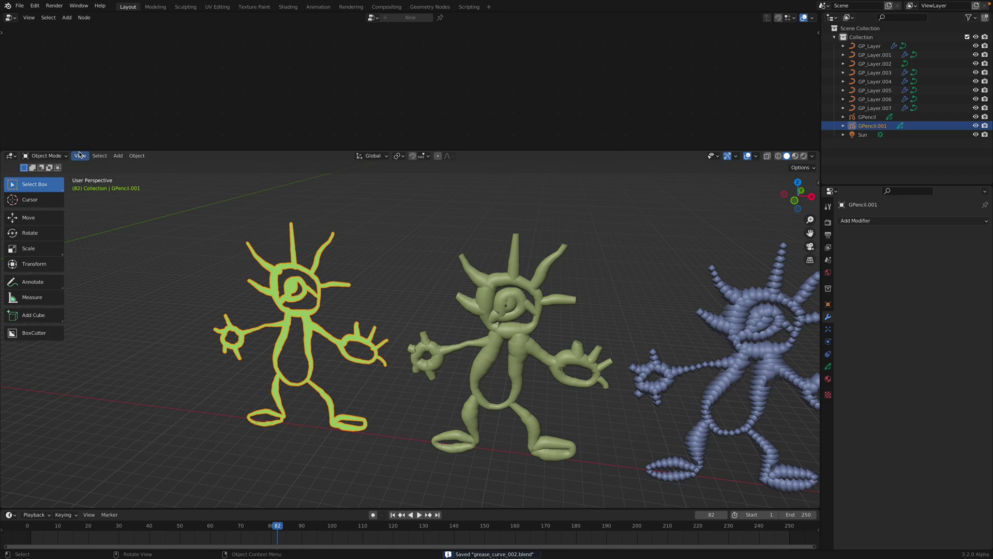
click(61, 156)
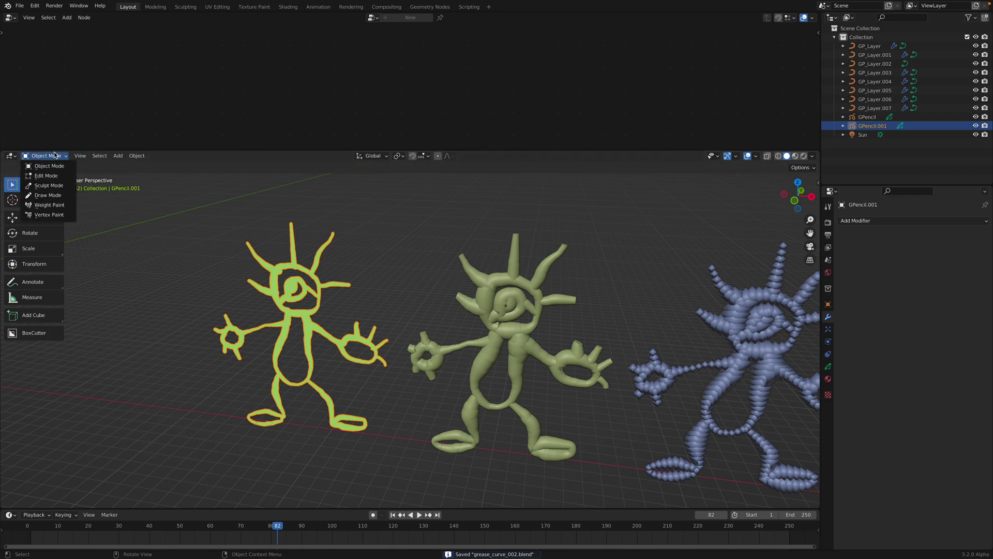
click(58, 197)
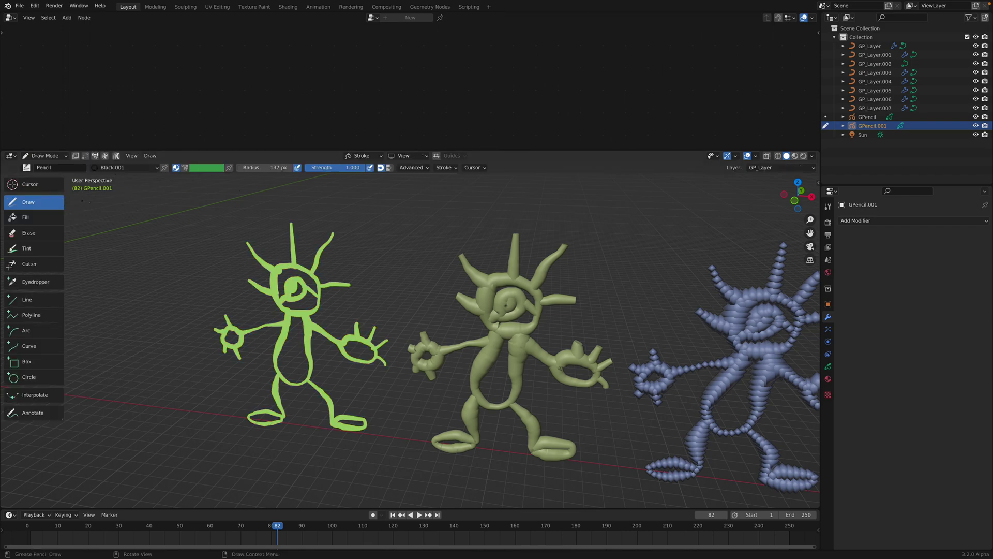
middle_drag(331, 290, 354, 280)
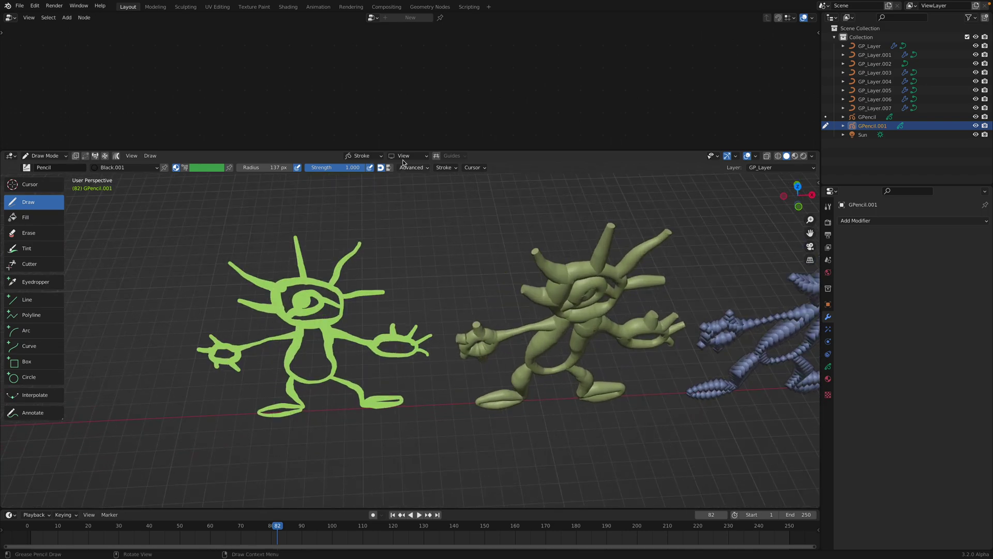
drag(395, 150, 395, 87)
scroll(393, 125, up, 3)
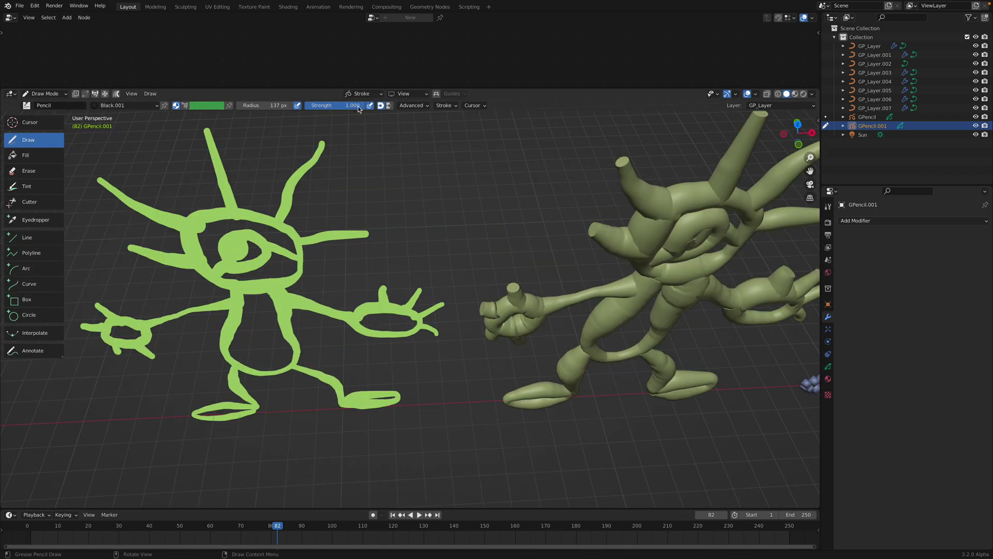
Step: Set the grease pencil stroke placement to Stroke with End Points as the target
click(370, 93)
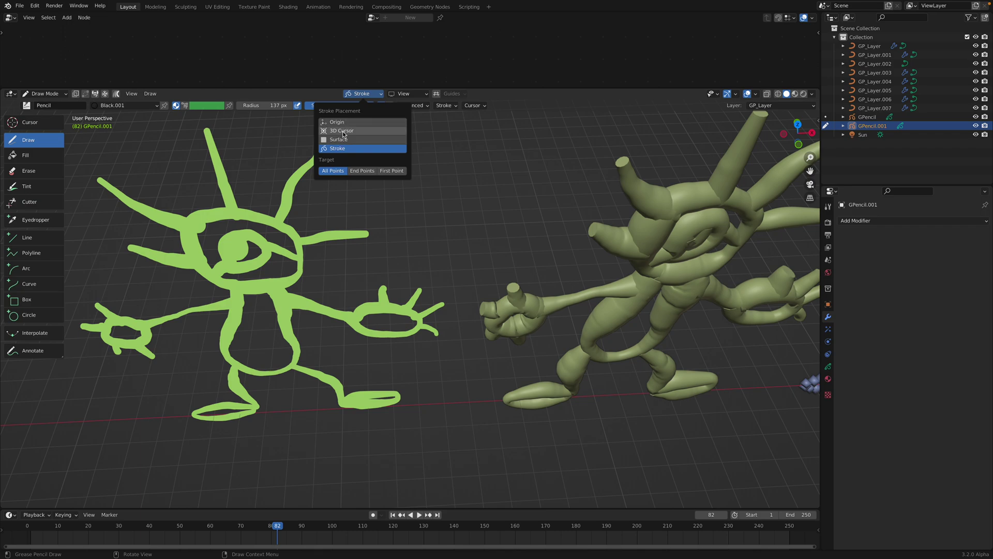
click(361, 171)
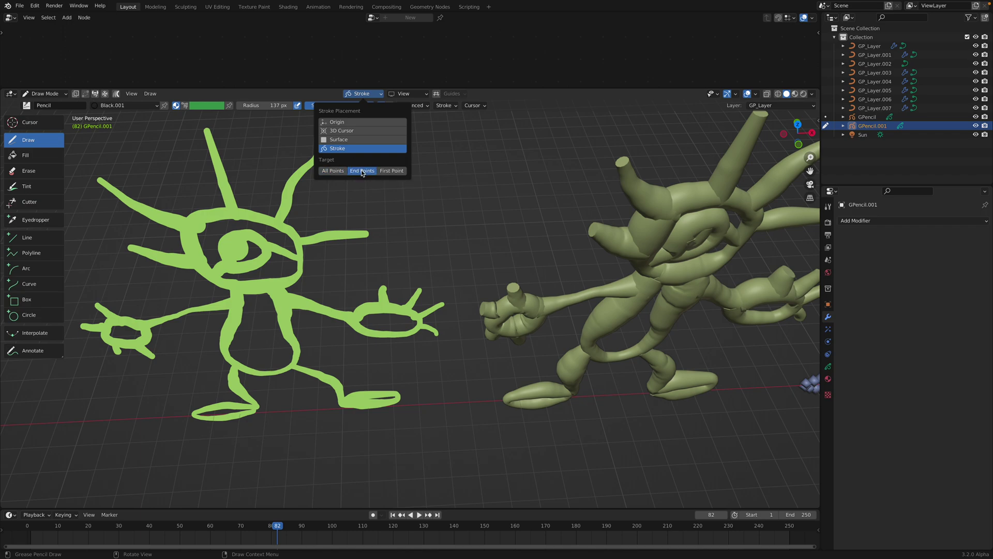
click(387, 171)
click(365, 171)
Step: Draw strokes out of the flat green figure's plane, starting on its head spikes and its body, from several view angles
middle_drag(354, 241, 355, 259)
mouse_move(373, 188)
middle_down()
mouse_move(375, 154)
mouse_move(377, 202)
mouse_move(378, 166)
middle_up()
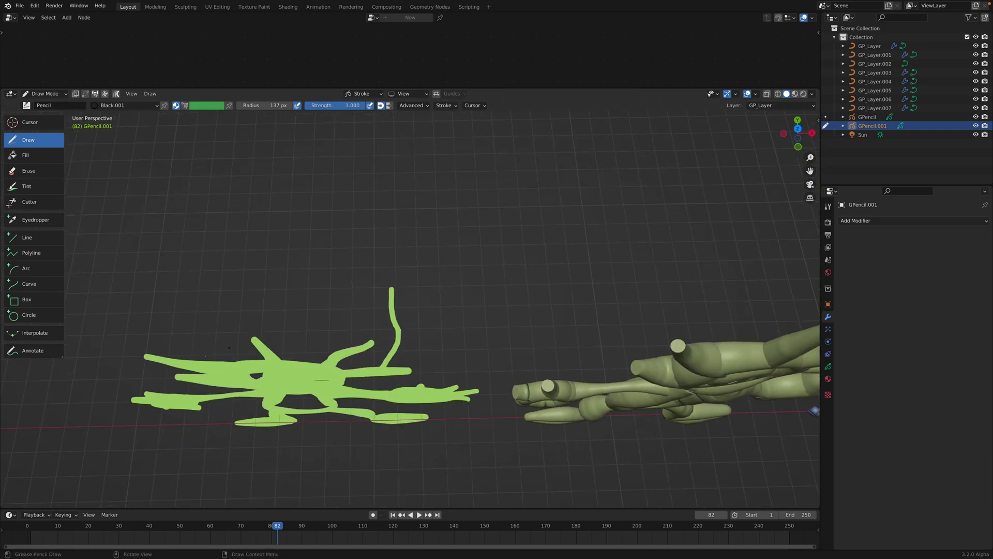
mouse_move(205, 238)
middle_down()
mouse_move(205, 263)
mouse_move(206, 226)
mouse_move(206, 262)
middle_up()
middle_drag(230, 360, 414, 323)
drag(531, 326, 646, 306)
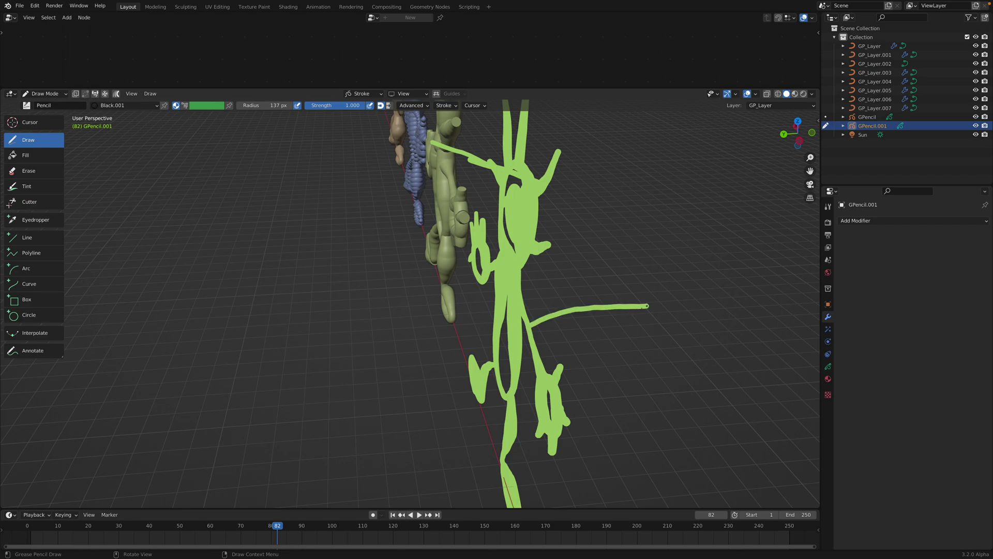
Step: Draw three connected side branches off the stroke sticking out of the green figure's body
middle_drag(560, 322, 510, 335)
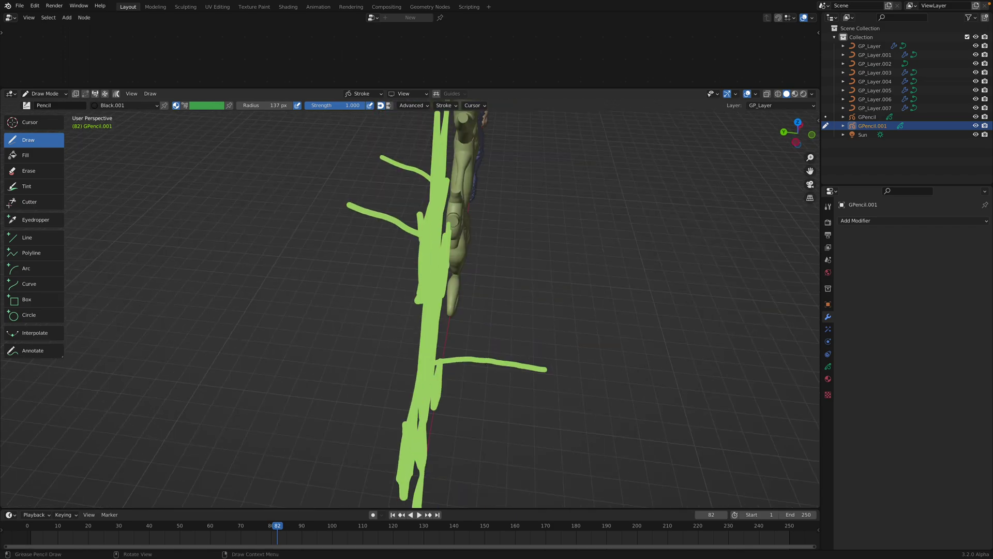
drag(582, 287, 486, 363)
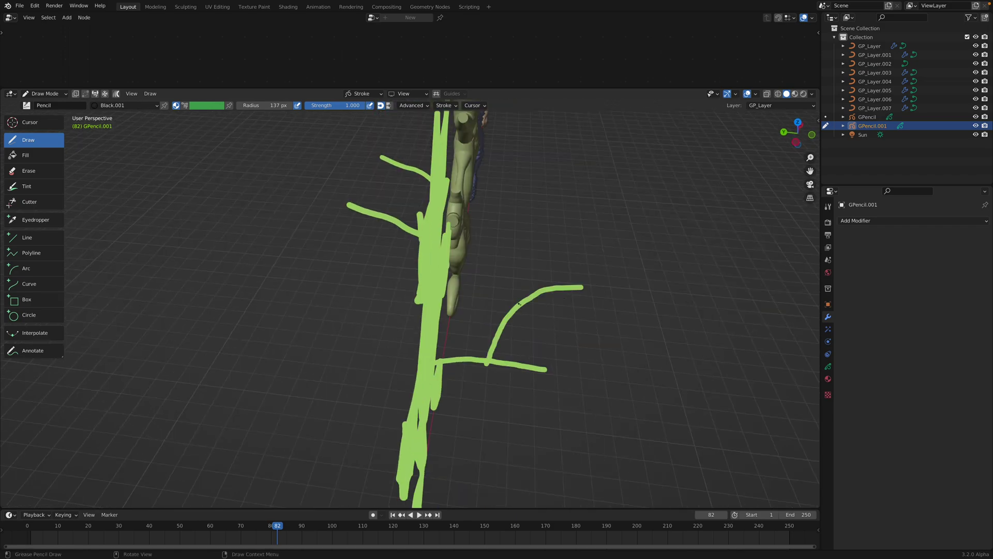
drag(537, 236, 521, 301)
drag(611, 334, 552, 290)
mouse_move(544, 423)
middle_down()
mouse_move(595, 393)
mouse_move(473, 310)
middle_up()
middle_drag(372, 217, 310, 206)
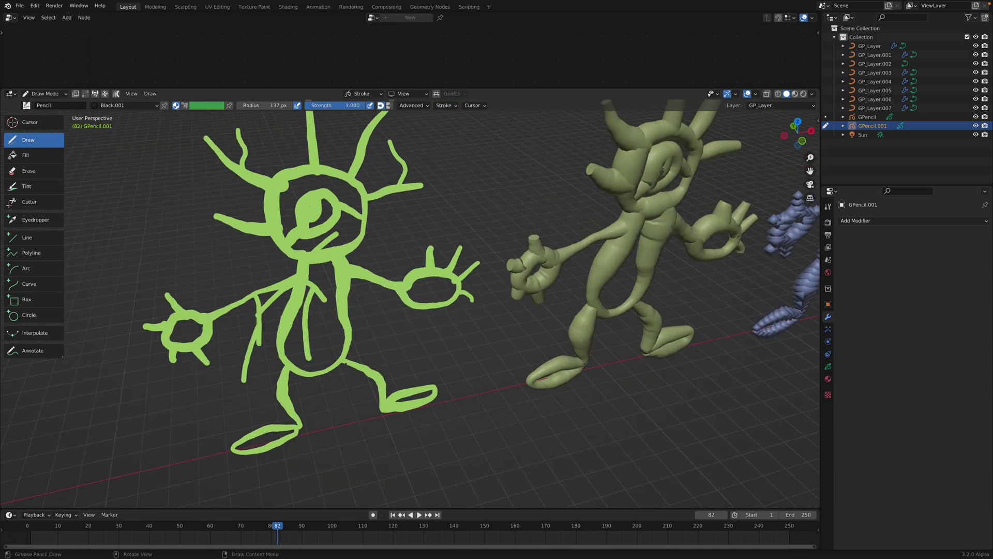
Step: Draw antler-like branches growing upward from the green figure's arm farthest from the tube figure
drag(201, 271, 188, 250)
shift+middle_drag(173, 278, 245, 306)
scroll(245, 307, up, 1)
mouse_move(246, 307)
mouse_down()
mouse_move(163, 295)
mouse_move(174, 216)
mouse_move(212, 210)
mouse_up()
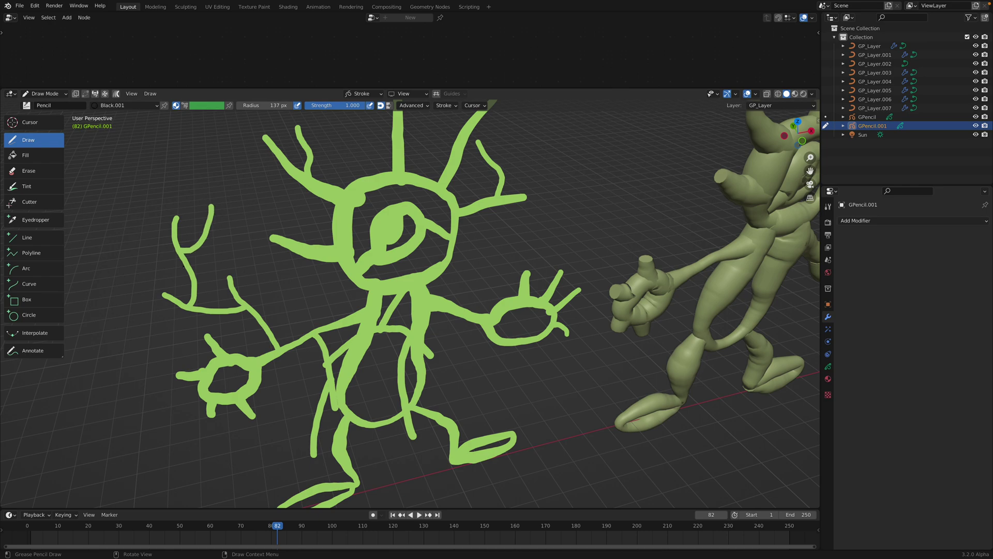
Step: Draw matching branches growing upward from the green figure's arm nearest the tube figure
middle_drag(212, 209, 407, 311)
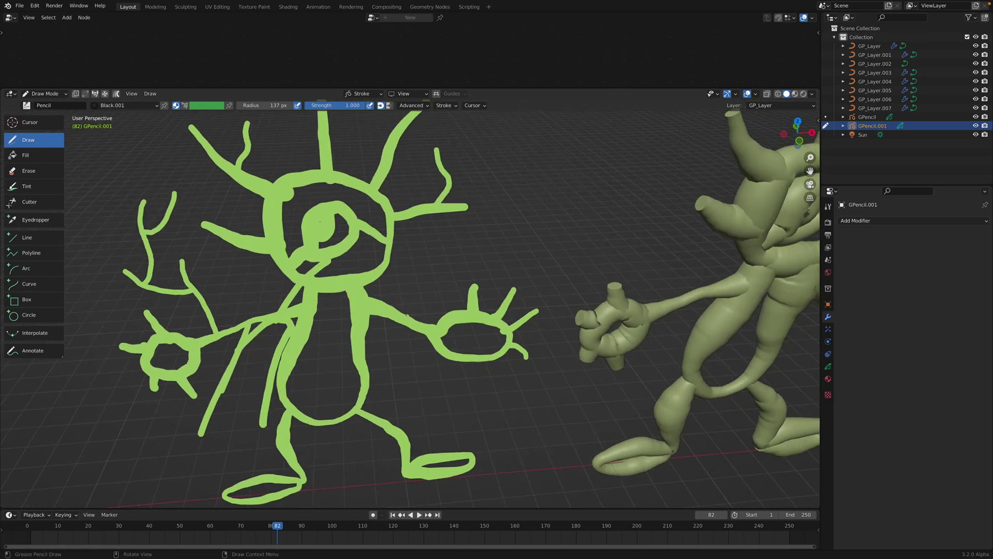
mouse_move(406, 314)
mouse_down()
mouse_move(472, 252)
mouse_move(436, 237)
mouse_move(504, 261)
mouse_move(543, 225)
mouse_move(538, 182)
mouse_up()
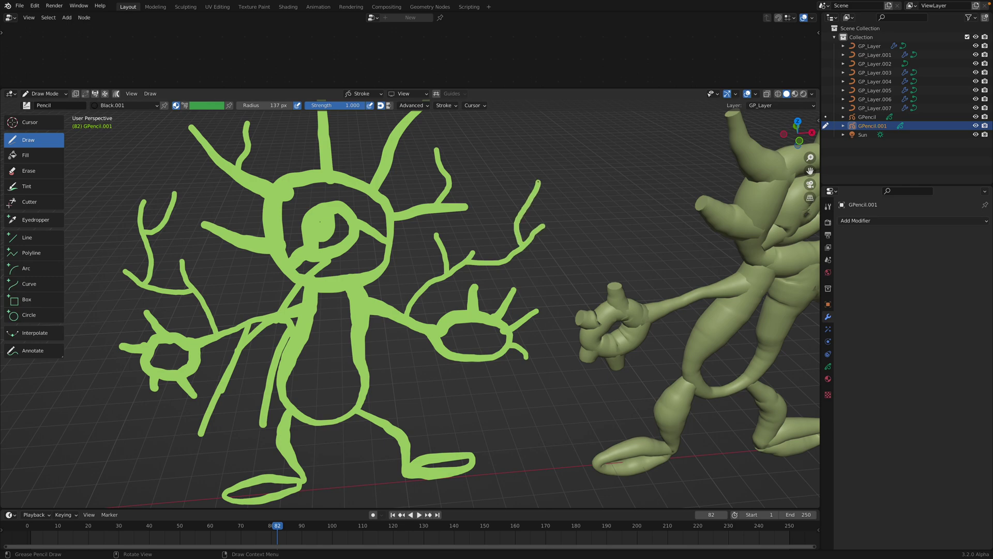
scroll(443, 246, down, 1)
middle_drag(442, 247, 433, 247)
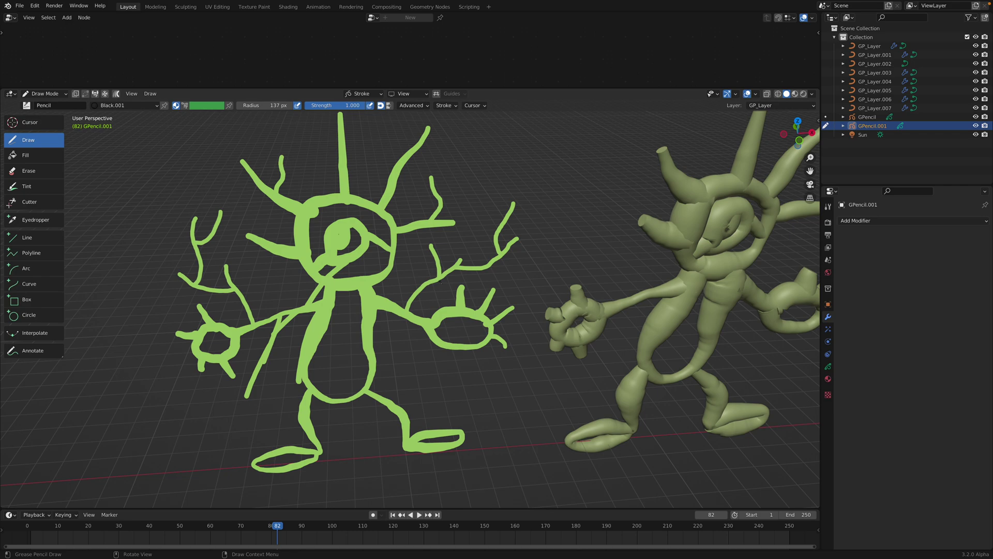
mouse_move(426, 299)
middle_down()
mouse_move(378, 302)
mouse_move(293, 205)
middle_up()
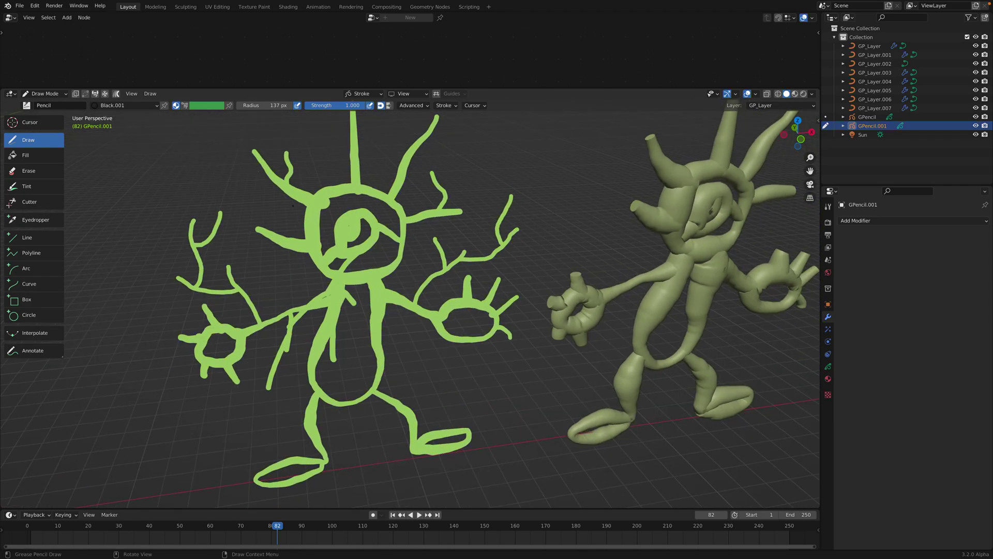
Step: Set the stroke placement back to Origin and return the green drawing to Object Mode
click(366, 94)
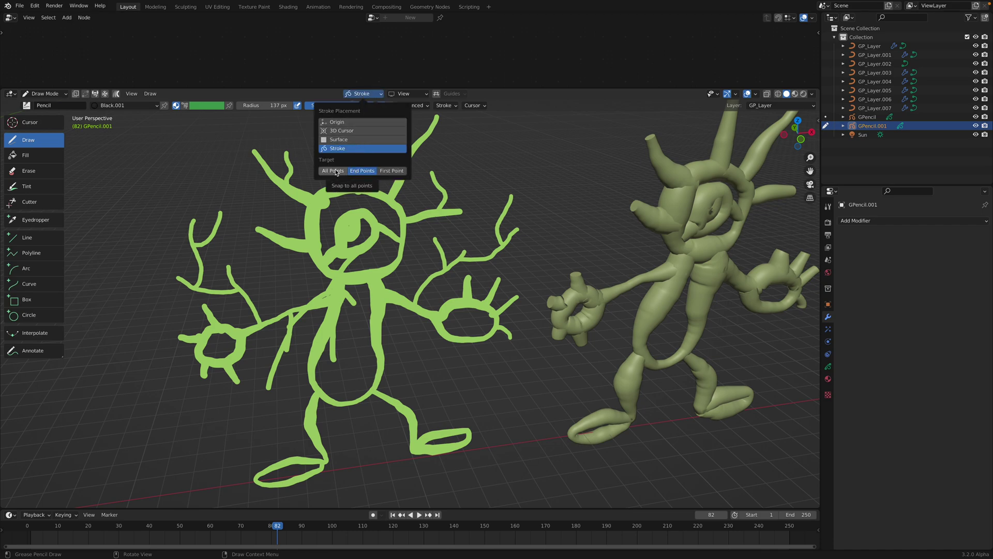
click(358, 97)
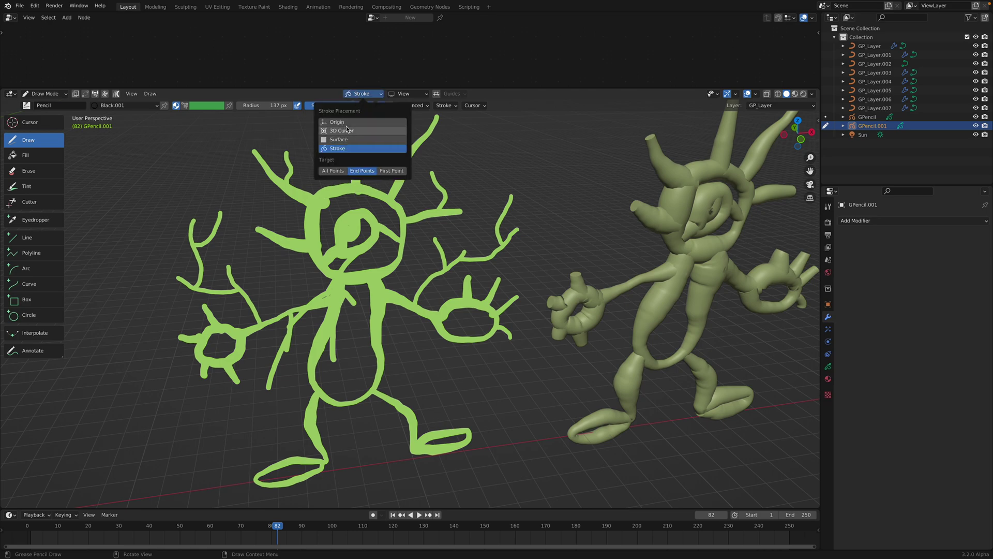
click(337, 121)
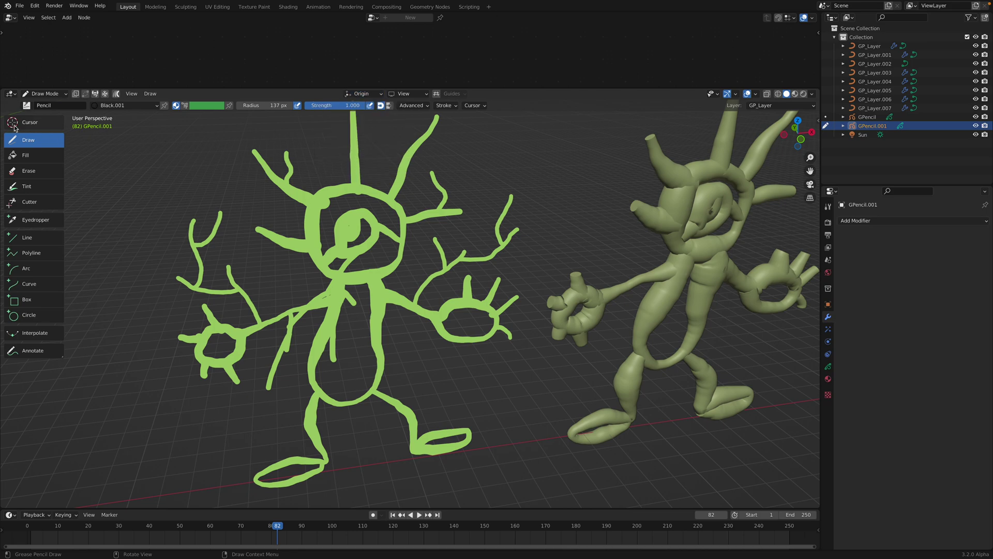
click(44, 95)
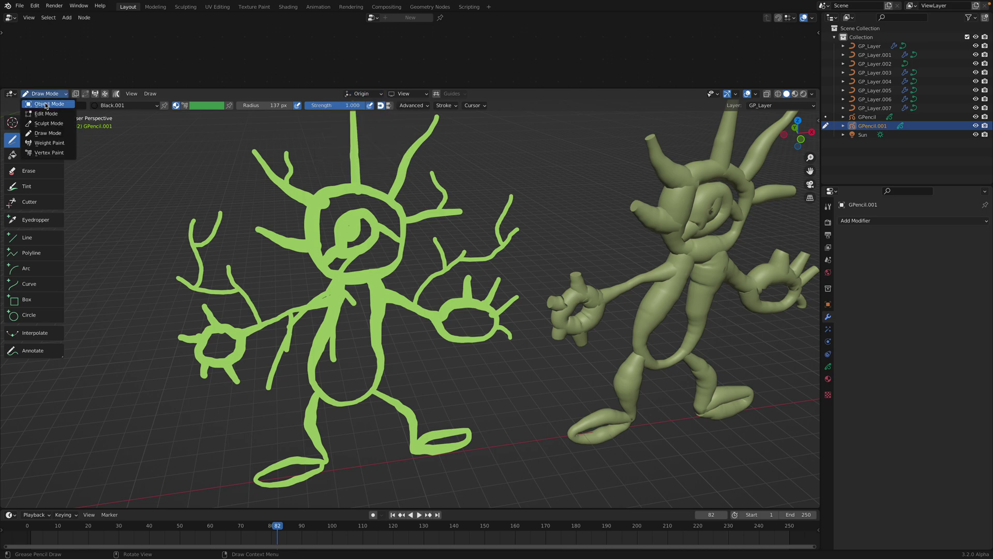
click(47, 104)
Step: Convert the branched green grease pencil drawing to a Bezier Curve and select the resulting curve object
scroll(367, 258, down, 2)
mouse_move(393, 272)
shift+middle_down()
mouse_move(308, 277)
mouse_move(308, 247)
shift+middle_up()
click(330, 223)
click(316, 247)
shift+middle_drag(499, 240, 386, 281)
shift+middle_drag(385, 281, 329, 283)
right_click(273, 275)
mouse_move(273, 275)
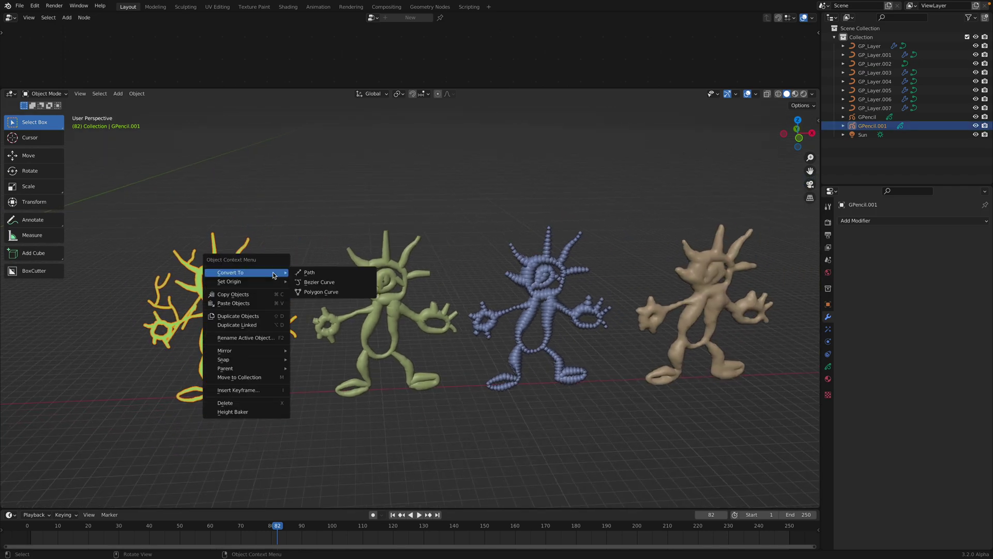
click(314, 284)
click(874, 116)
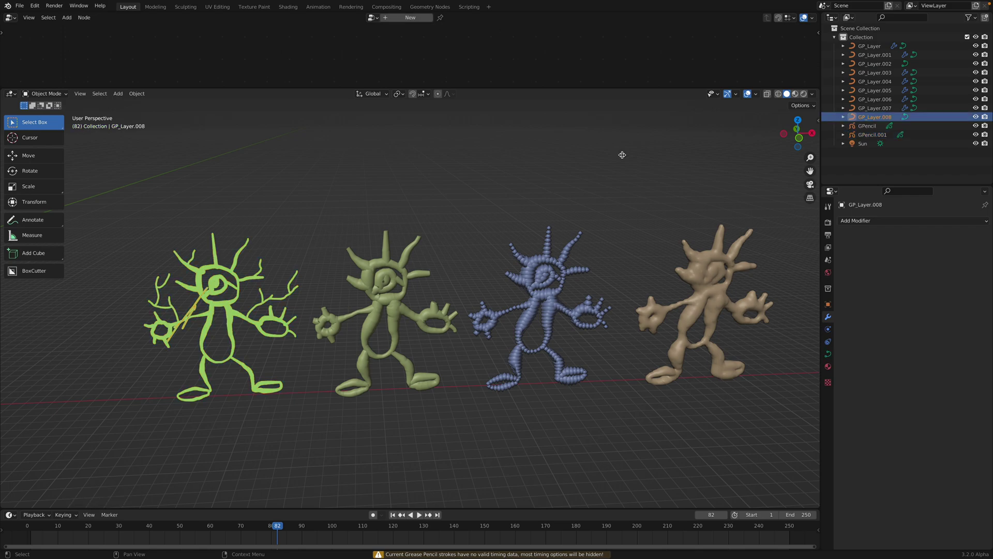
Step: Move the new curve figure along the X axis to the far end of the row, beyond the smooth tan figure
scroll(518, 191, down, 2)
shift+middle_drag(436, 227, 235, 235)
key(g)
key(x)
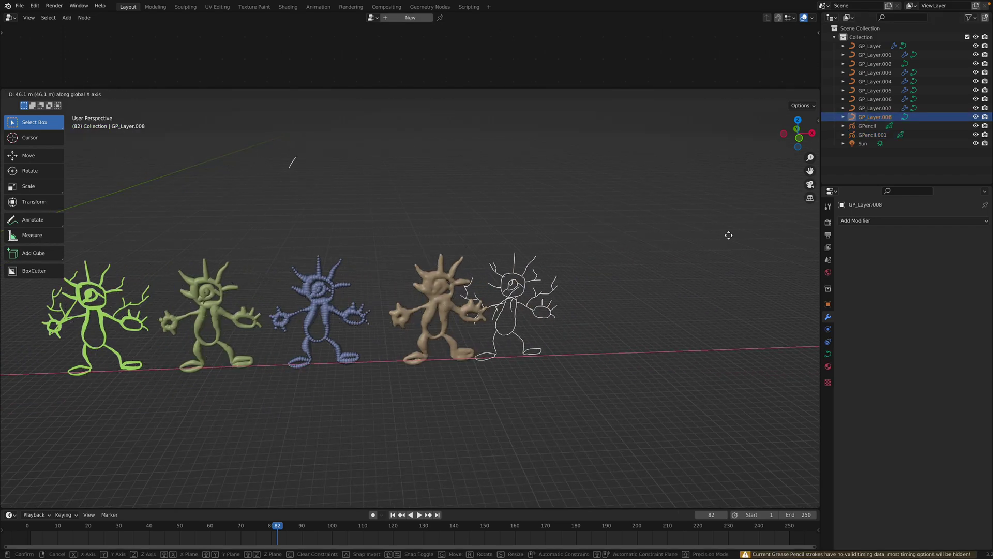
click(585, 257)
click(533, 265)
click(534, 265)
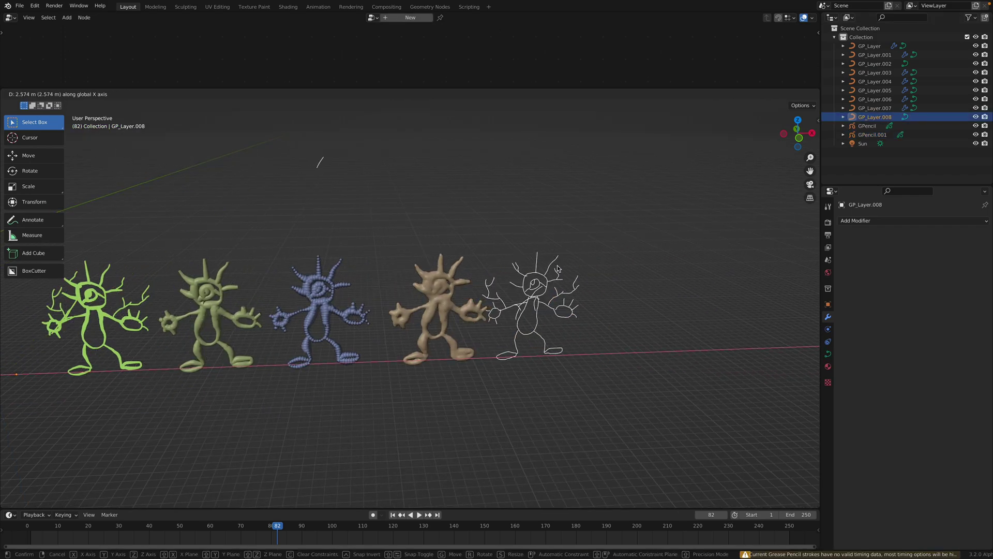
Step: Delete the stray curve segment floating above the row of figures from the new curve
key(Tab)
key(alt+a)
drag(306, 146, 343, 186)
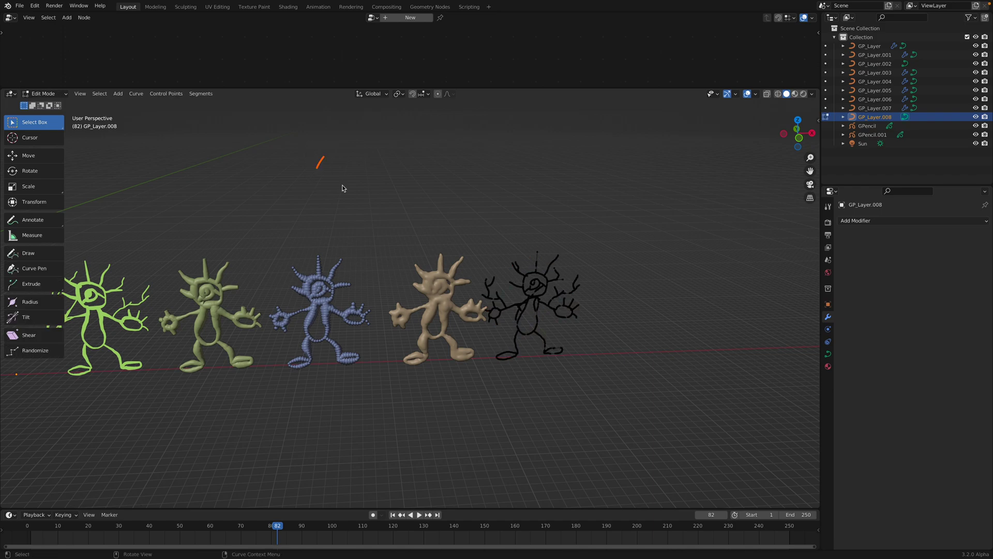
key(x)
click(342, 185)
key(Tab)
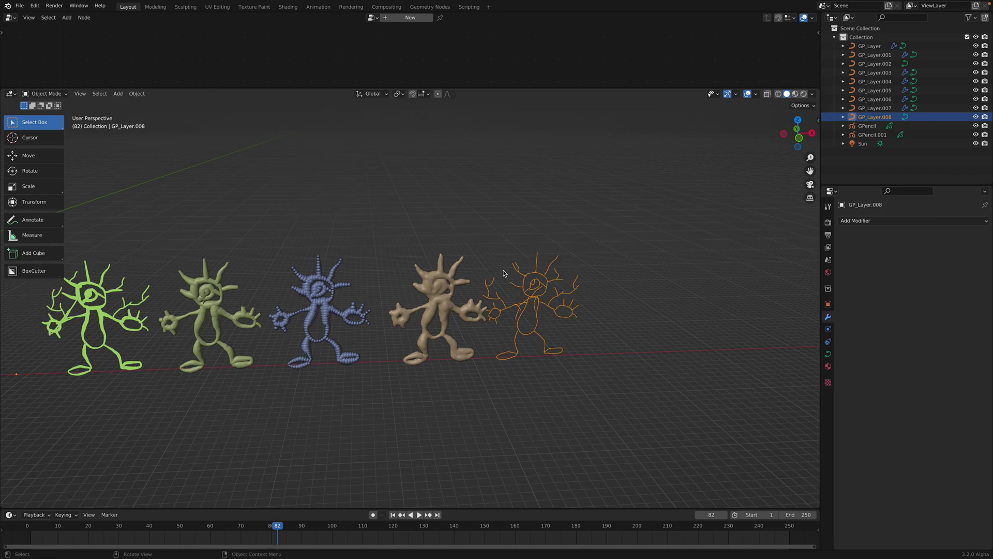
Step: Copy the smooth tan figure's geometry nodes modifier to the new curve figure
shift+click(447, 286)
key(ctrl+l)
click(446, 285)
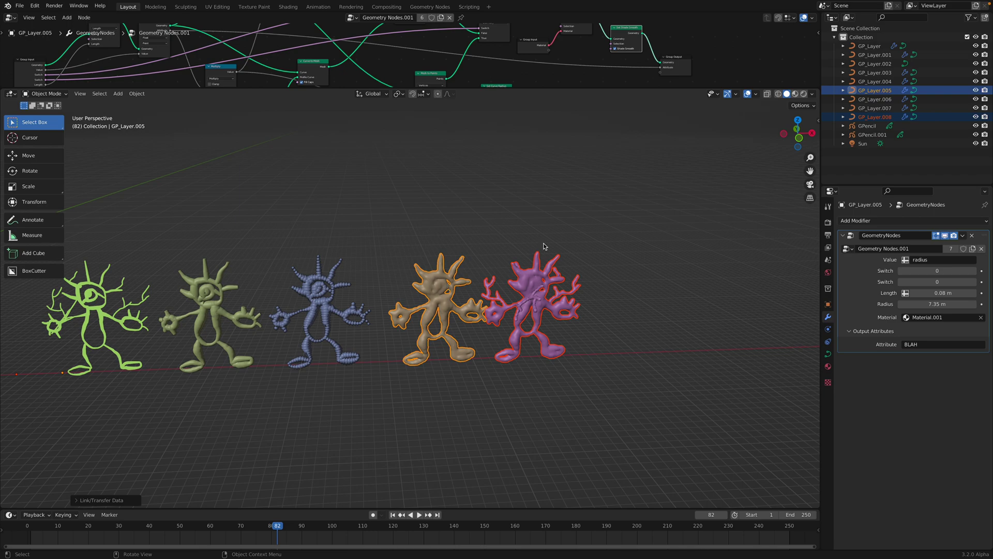
key(alt+a)
Step: Open the purple figure's curve in Edit Mode with the Move tool and turn on proportional editing
mouse_move(446, 286)
middle_down()
mouse_move(548, 272)
mouse_move(520, 277)
mouse_move(523, 287)
mouse_move(540, 280)
mouse_move(489, 264)
mouse_move(495, 226)
mouse_move(464, 249)
mouse_move(547, 237)
mouse_move(315, 221)
middle_up()
click(485, 288)
click(523, 286)
key(Tab)
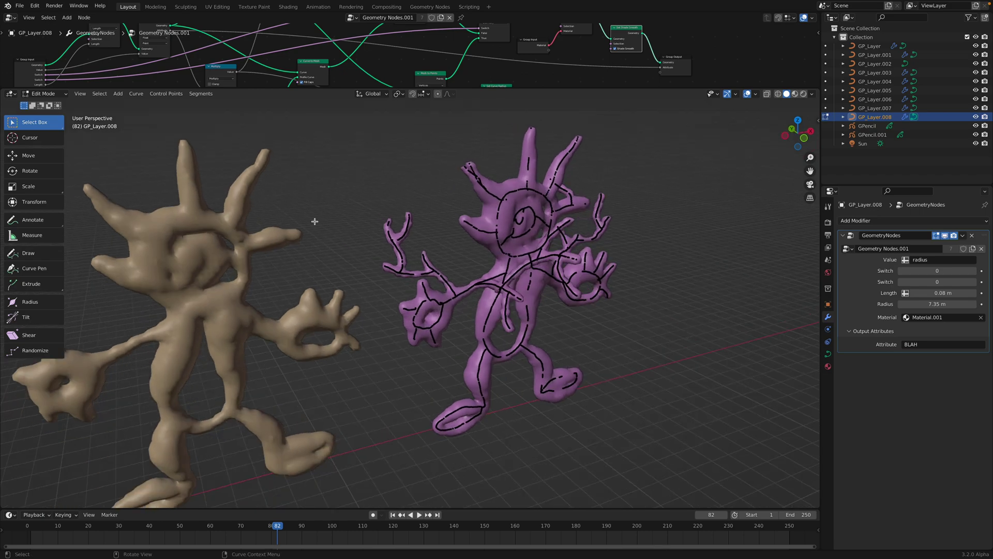
click(49, 96)
click(52, 114)
click(43, 158)
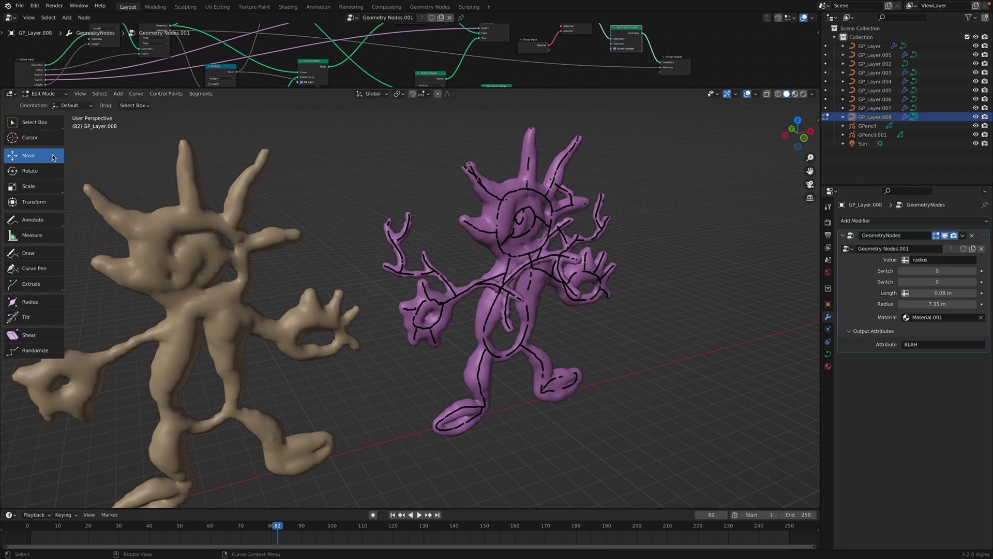
middle_drag(204, 170, 378, 123)
click(439, 94)
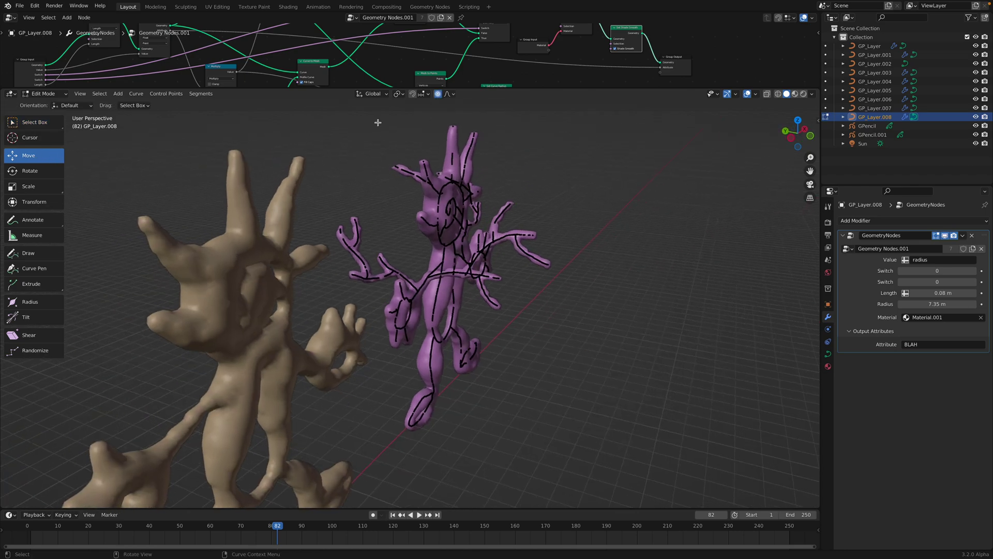
Step: Switch to the Tweak selection tool and move a control point on the branch growing from the purple figure's arm
scroll(379, 228, up, 4)
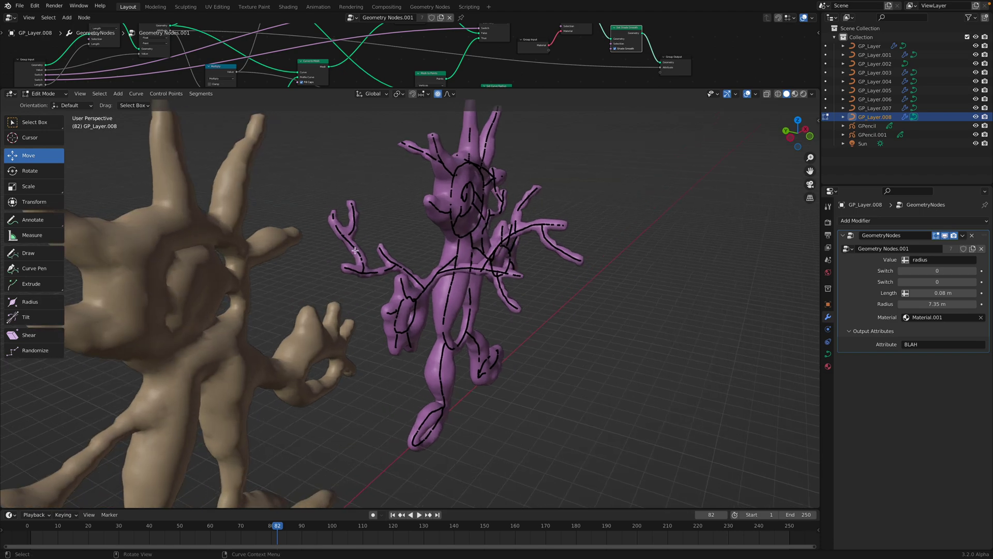
key(c)
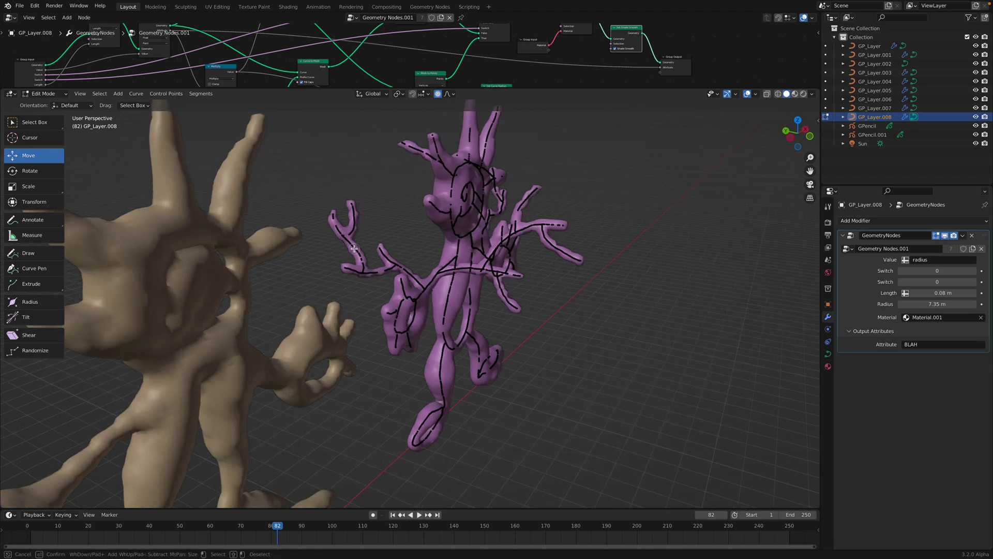
click(354, 249)
right_click(36, 144)
click(37, 124)
drag(50, 127, 73, 133)
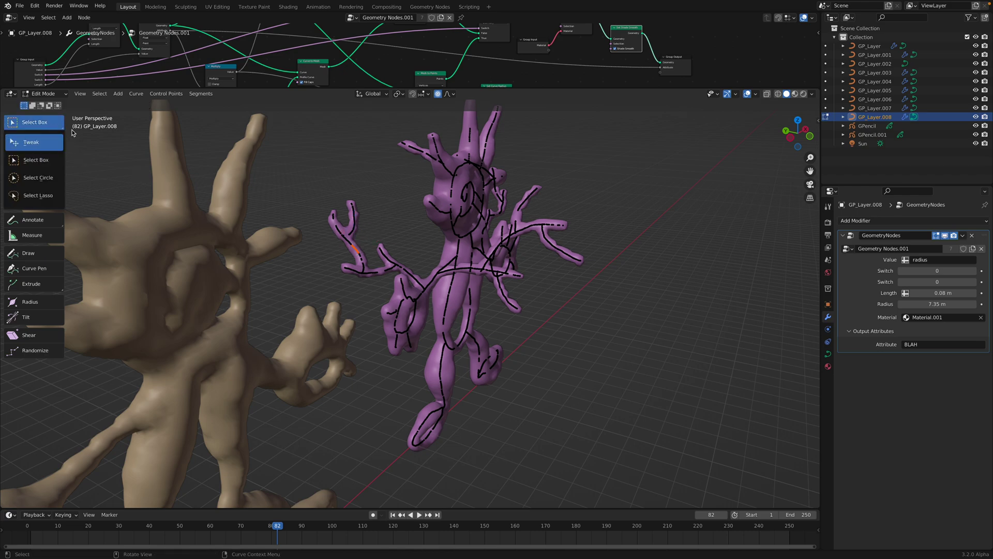
click(41, 144)
drag(381, 249, 381, 245)
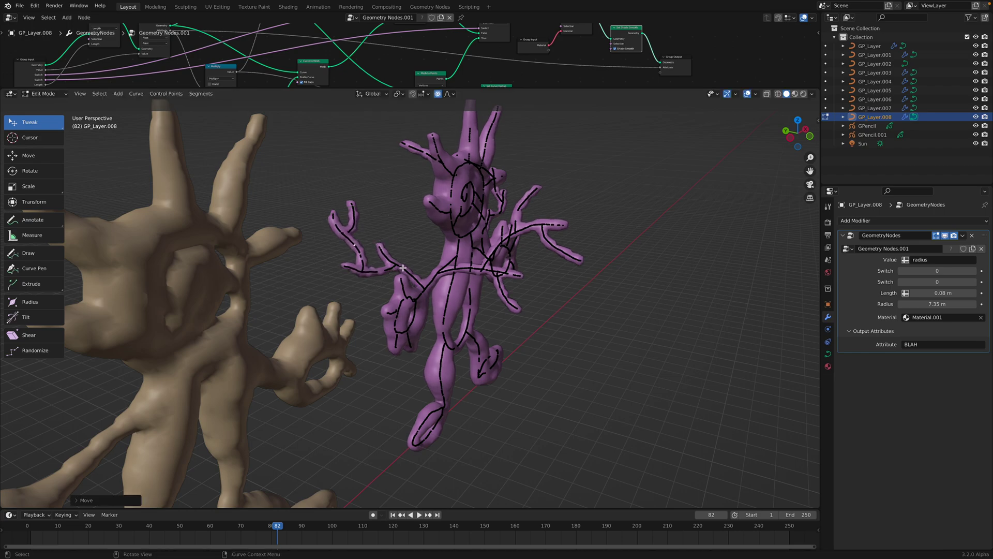
Step: Move control points on the lower twig of the purple figure's arm branch with proportional editing, working from above
scroll(408, 265, up, 2)
drag(402, 263, 402, 262)
middle_drag(402, 262, 439, 290)
drag(442, 308, 434, 290)
click(434, 291)
click(449, 284)
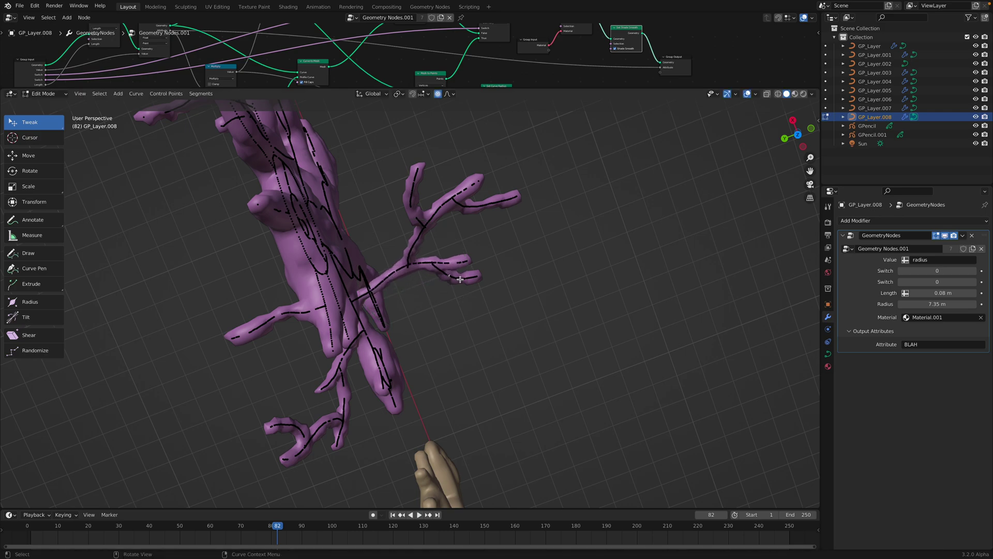
key(g)
click(453, 292)
Step: Shift the control point at the upper fork of the same arm branch and check the reshaped figure from the front
click(433, 216)
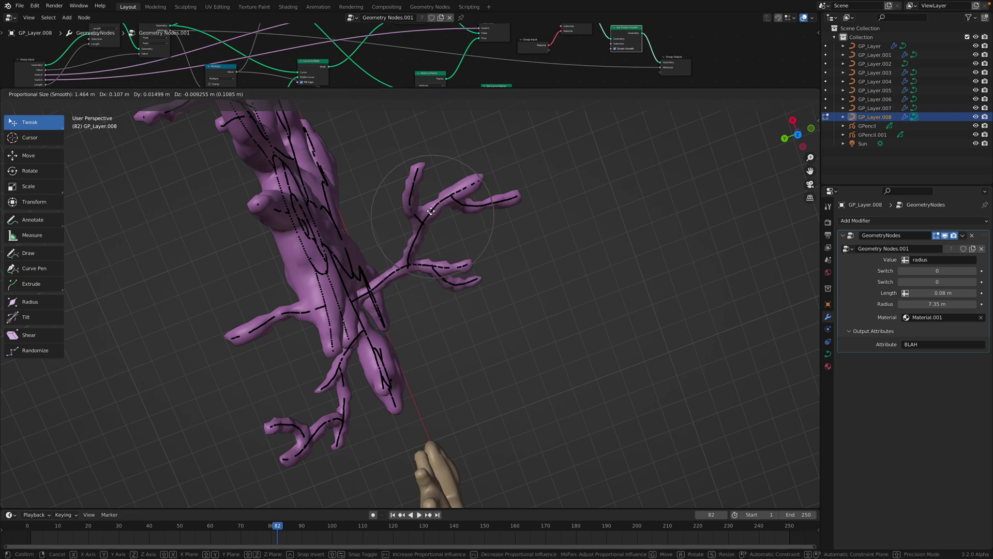
drag(431, 211, 431, 212)
middle_drag(432, 212, 529, 267)
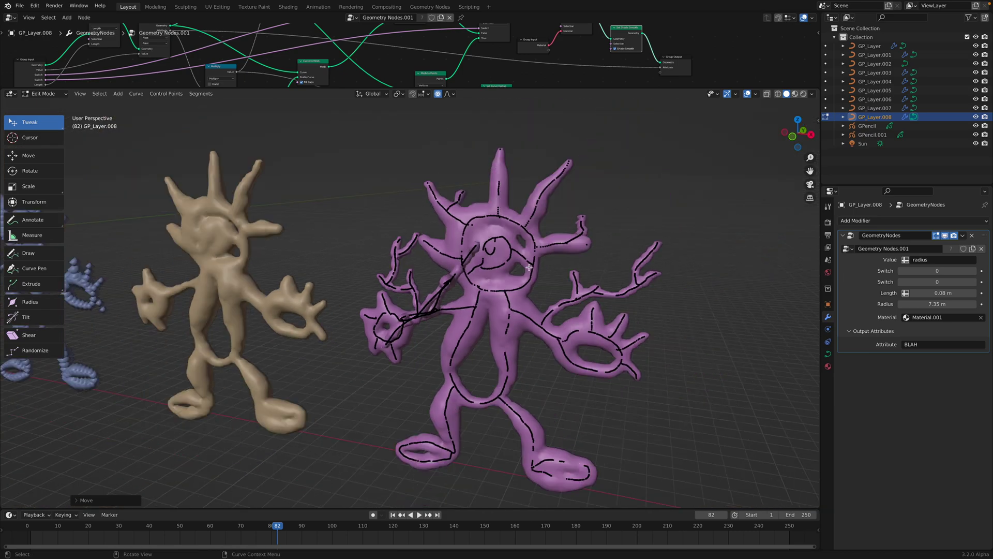
scroll(527, 298, down, 4)
scroll(497, 276, up, 6)
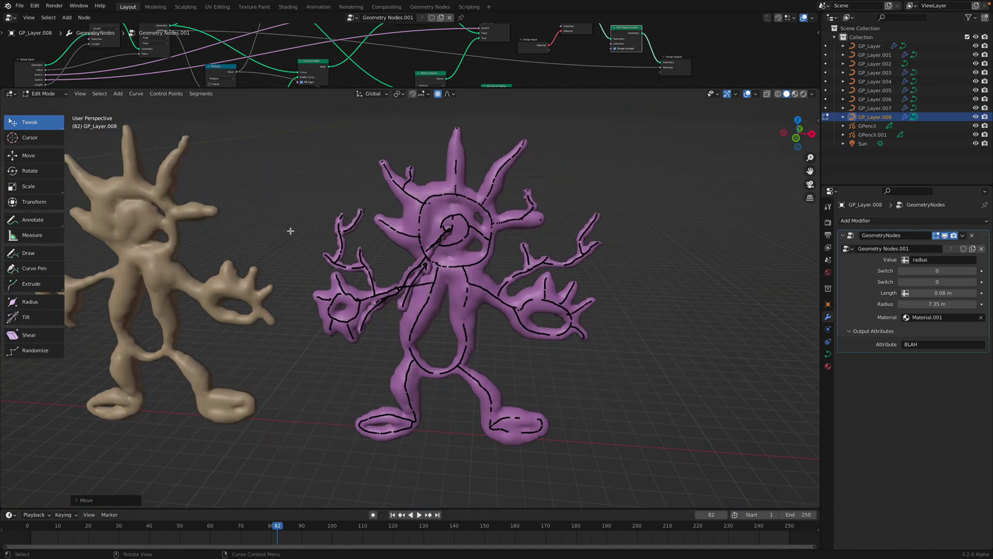
middle_drag(370, 224, 453, 301)
scroll(481, 278, up, 2)
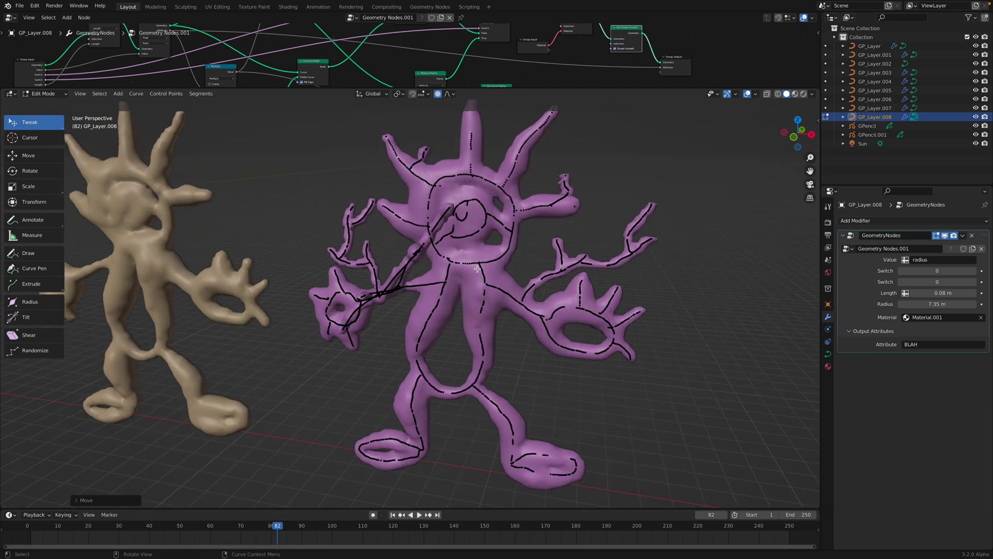
Step: Select all curve points of the purple figure and decimate the curve with a ratio of 0.208
key(Tab)
key(Tab)
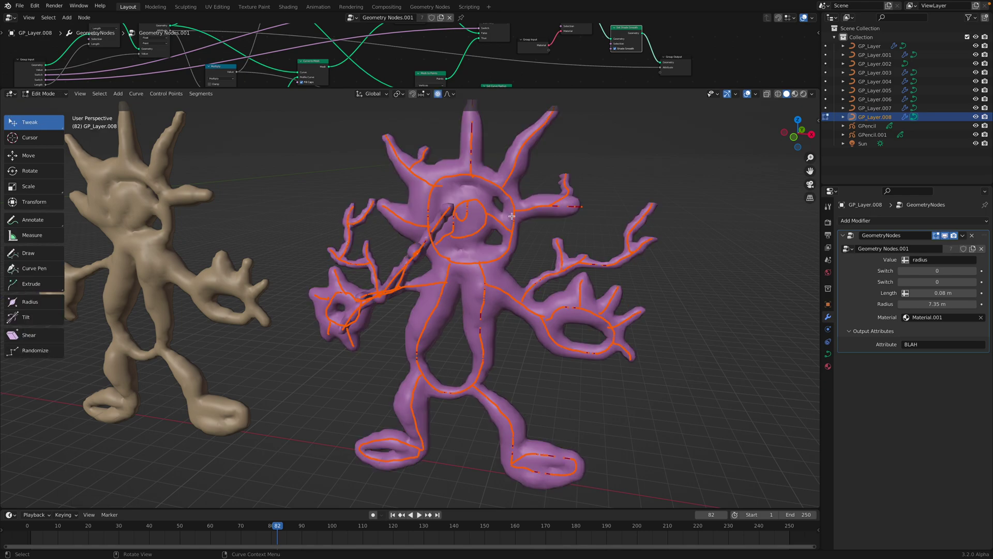
click(168, 95)
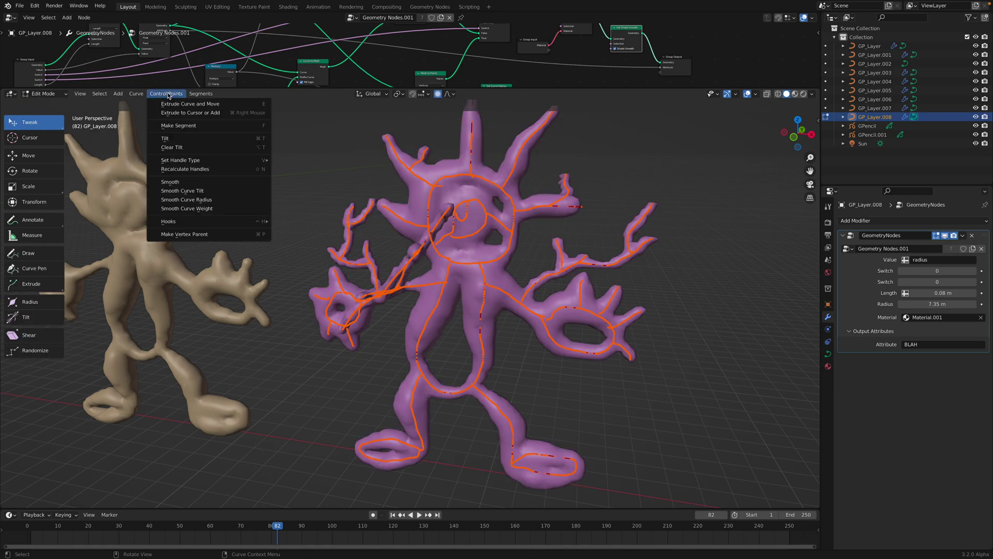
mouse_move(143, 96)
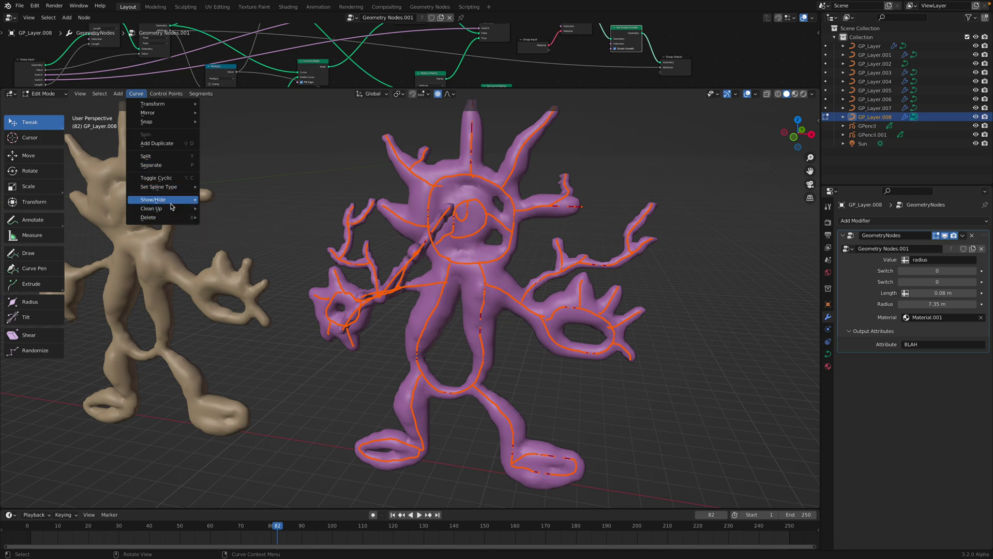
mouse_move(155, 208)
click(223, 210)
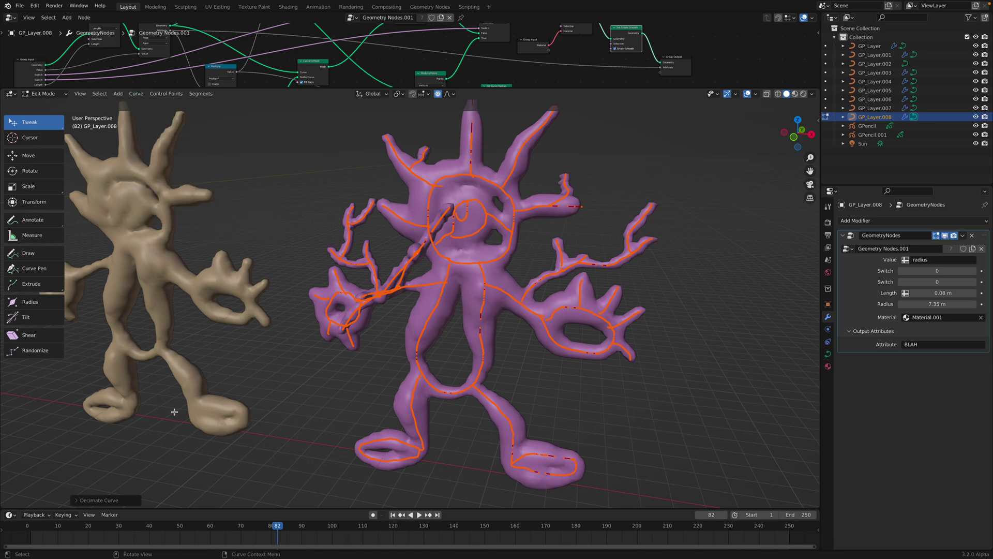
click(102, 500)
mouse_move(146, 497)
mouse_down()
mouse_move(125, 497)
mouse_move(136, 497)
mouse_up()
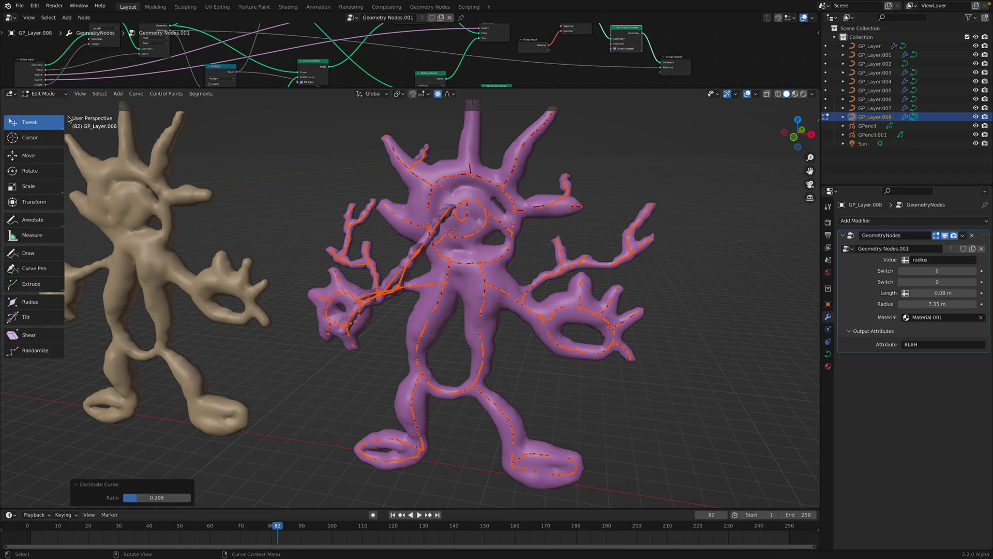
Step: Return to Object Mode and set the purple figure's geometry nodes Length to 0.01 m and Radius to 7.25 m
click(44, 94)
click(54, 106)
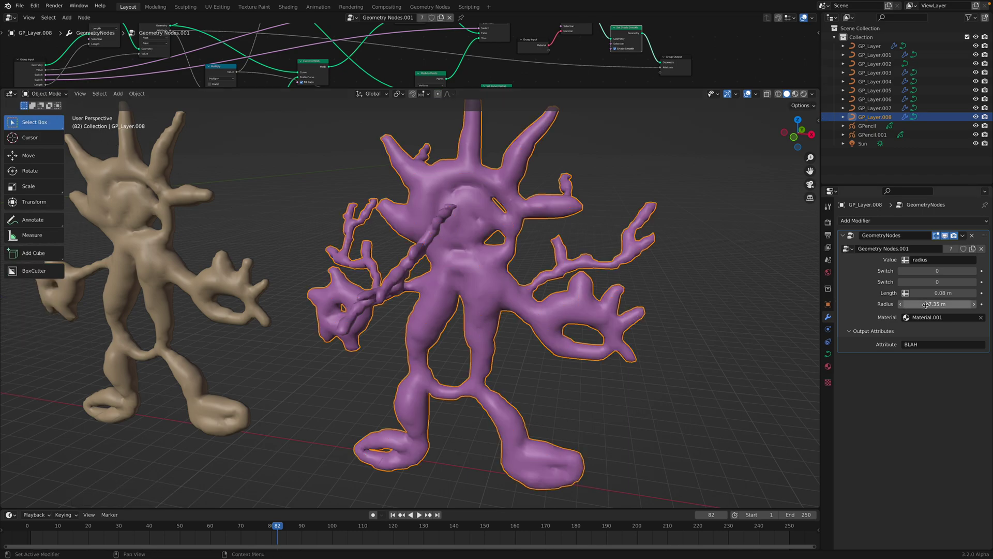
drag(927, 304, 838, 304)
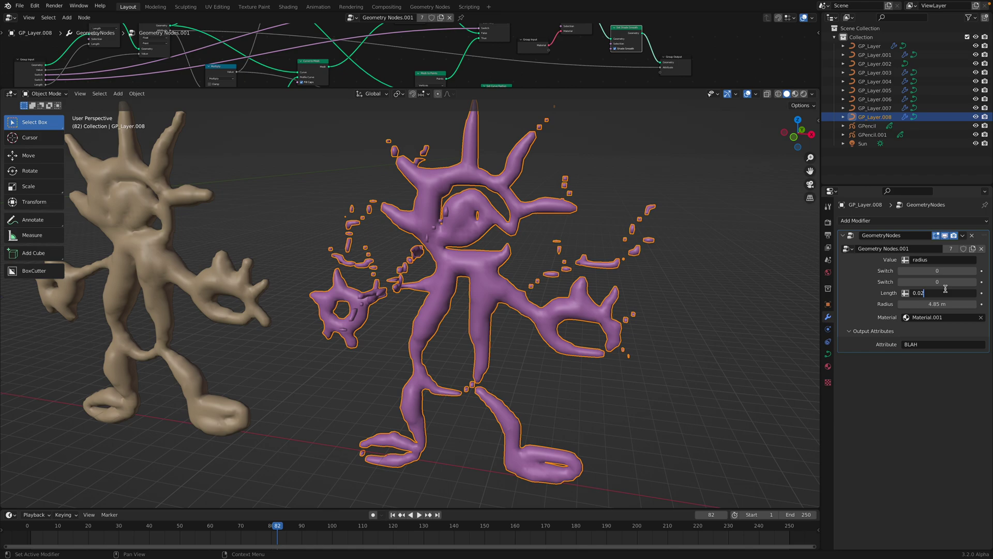
key(Return)
mouse_move(945, 304)
mouse_down()
mouse_move(991, 304)
mouse_move(957, 303)
mouse_up()
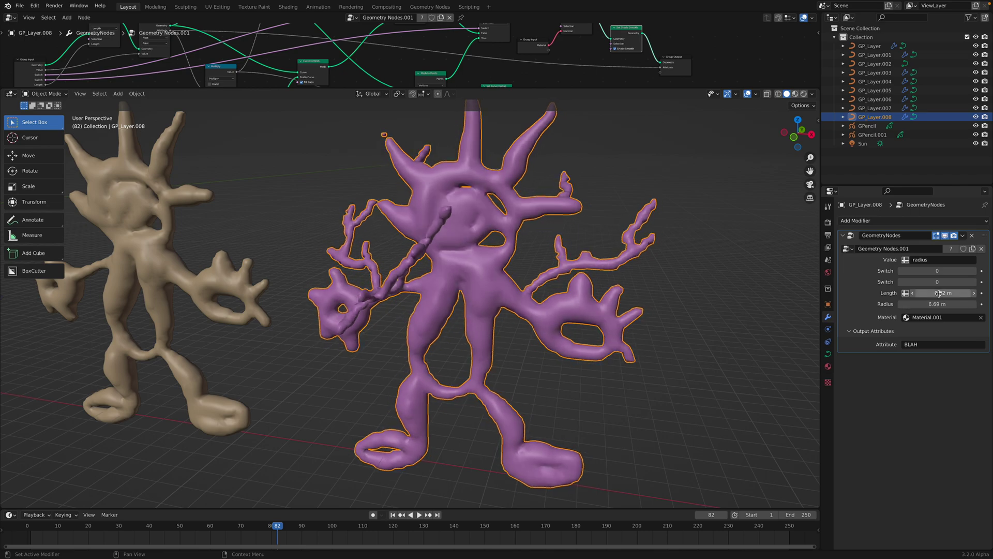
drag(960, 303, 970, 303)
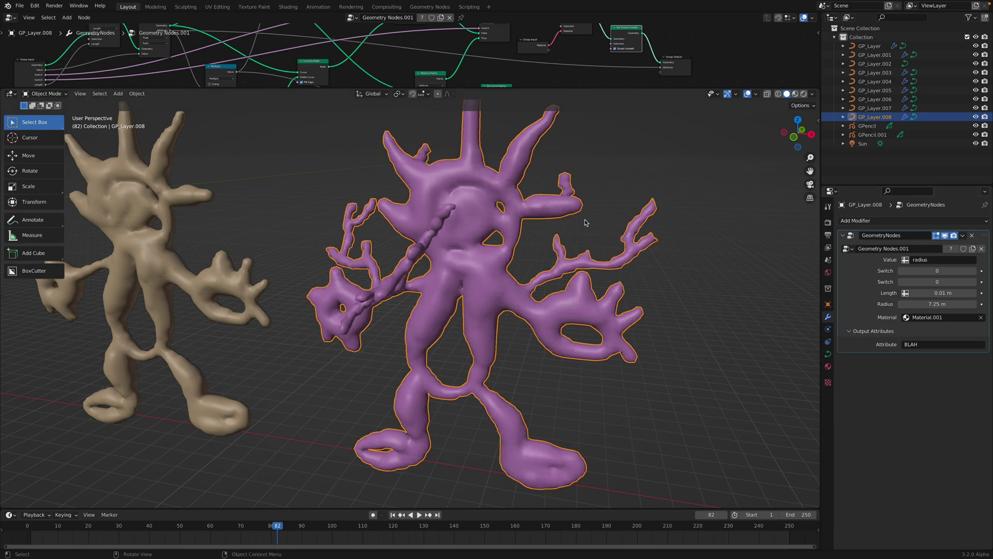
mouse_move(585, 223)
middle_down()
mouse_move(599, 222)
mouse_move(572, 221)
middle_up()
key(z)
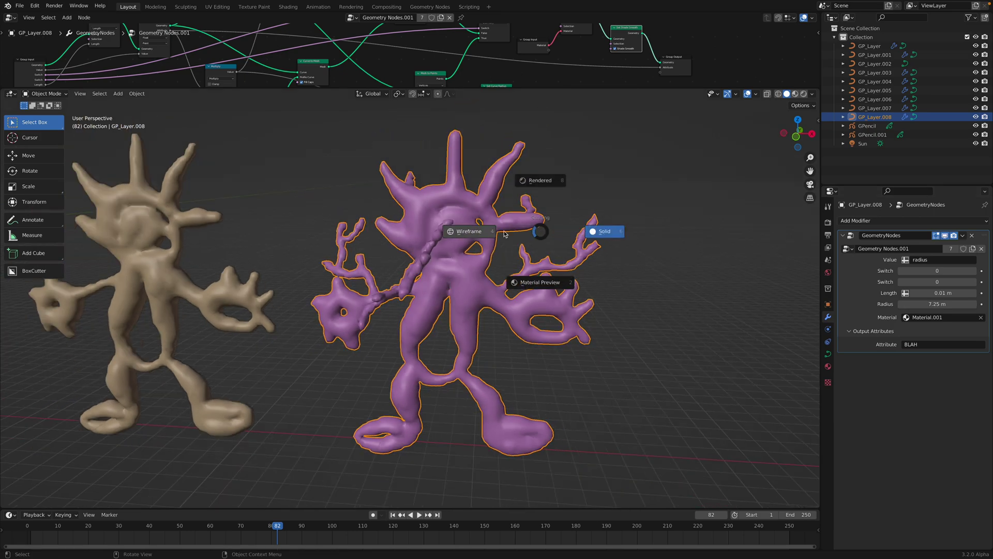
click(503, 231)
key(z)
click(537, 233)
click(537, 179)
click(536, 211)
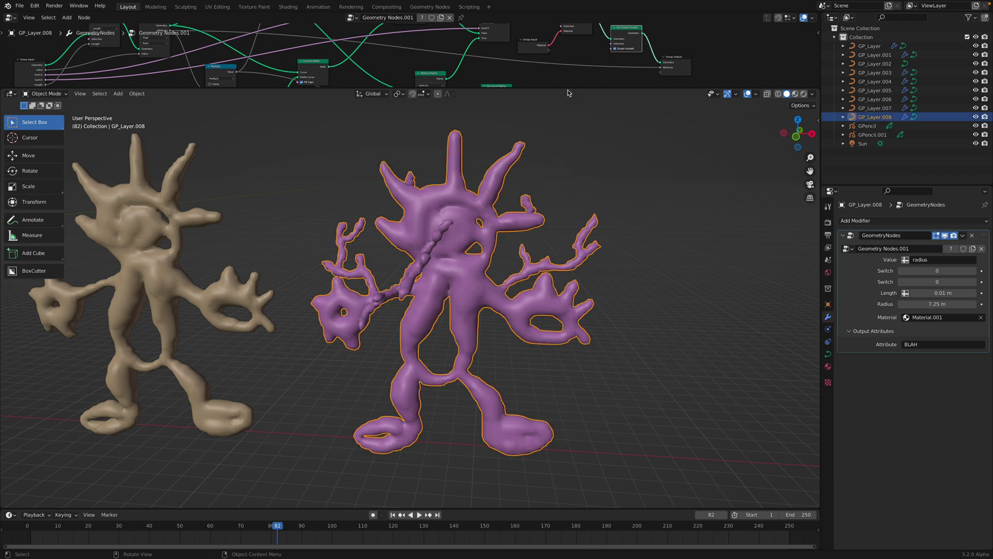
Step: Enlarge the node editor, set the Volume to Mesh node's Adaptivity to 0.660, and space it out from the Switch node
drag(569, 185, 569, 192)
scroll(541, 166, up, 4)
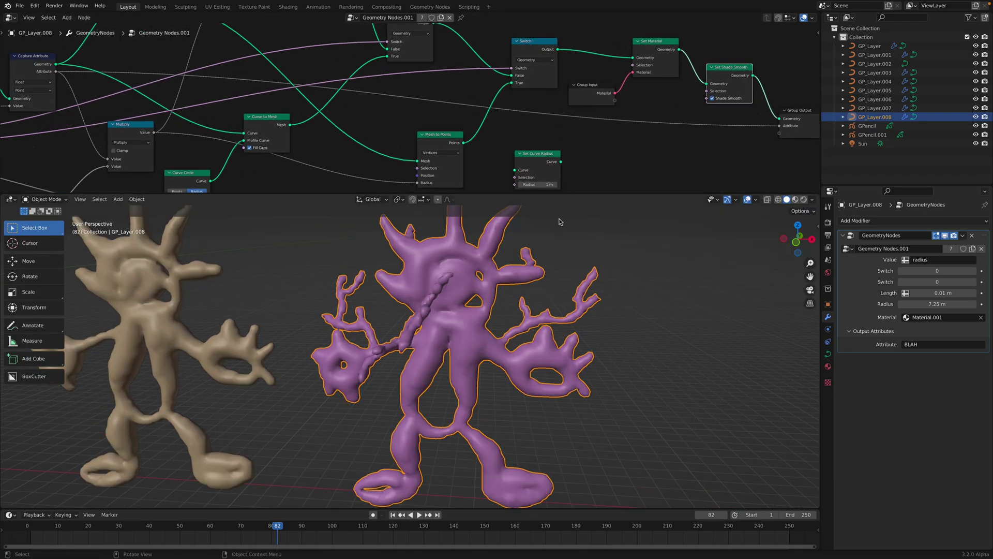
middle_drag(555, 150, 612, 173)
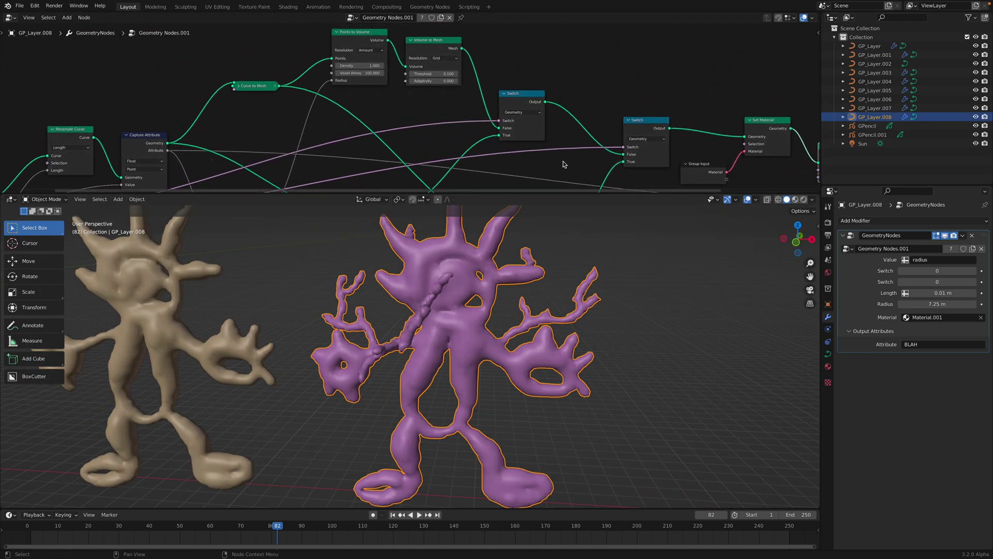
scroll(453, 106, up, 4)
middle_drag(453, 106, 505, 172)
scroll(478, 141, up, 1)
drag(479, 138, 511, 142)
drag(591, 144, 603, 113)
drag(489, 82, 489, 73)
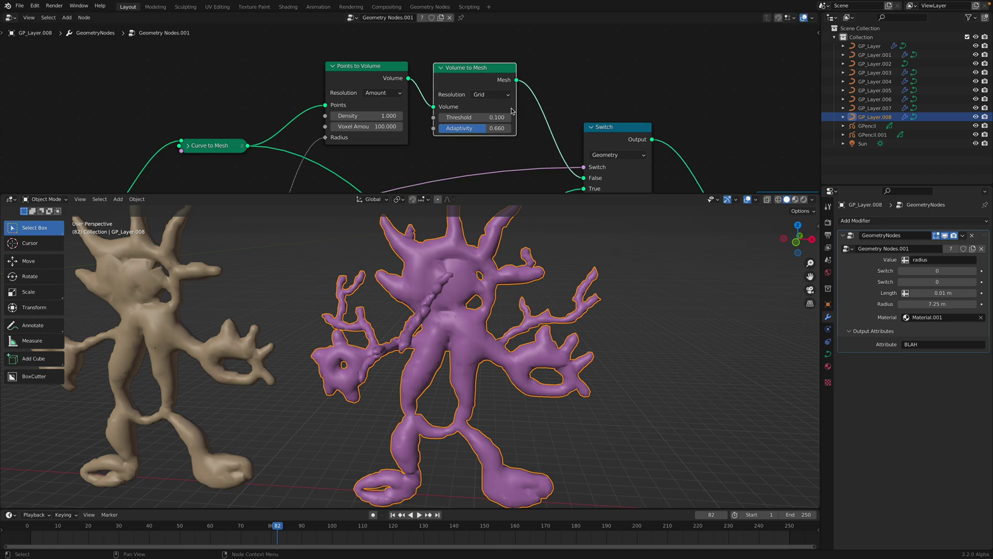
Step: With the viewport in wireframe shading, set the Volume to Mesh node's Adaptivity to 0 and save the file
middle_drag(522, 305, 507, 295)
key(z)
click(467, 296)
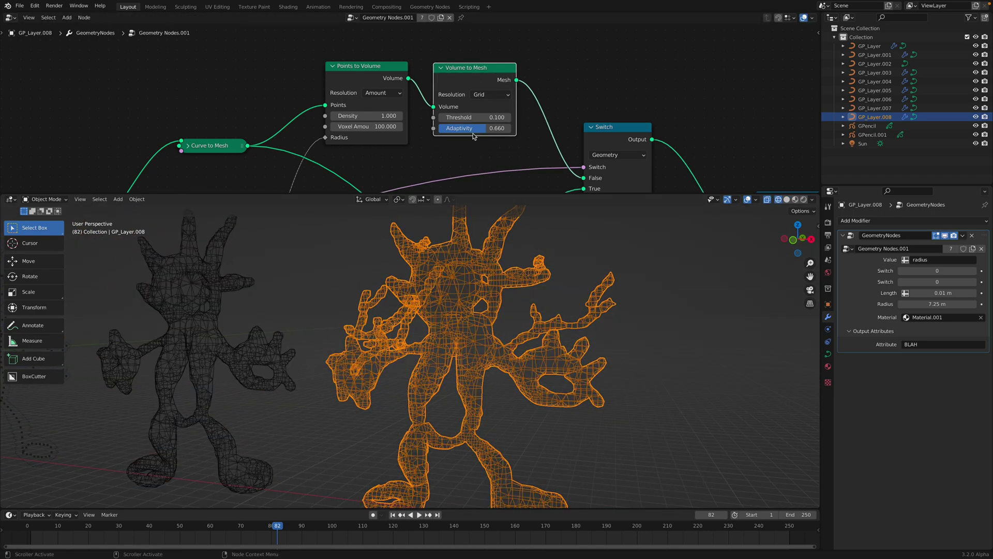
drag(473, 136, 438, 128)
key(ctrl+s)
Step: Insert a Merge by Distance node between Volume to Mesh and the Switch, with a distance of 0.241 m
drag(605, 130, 610, 130)
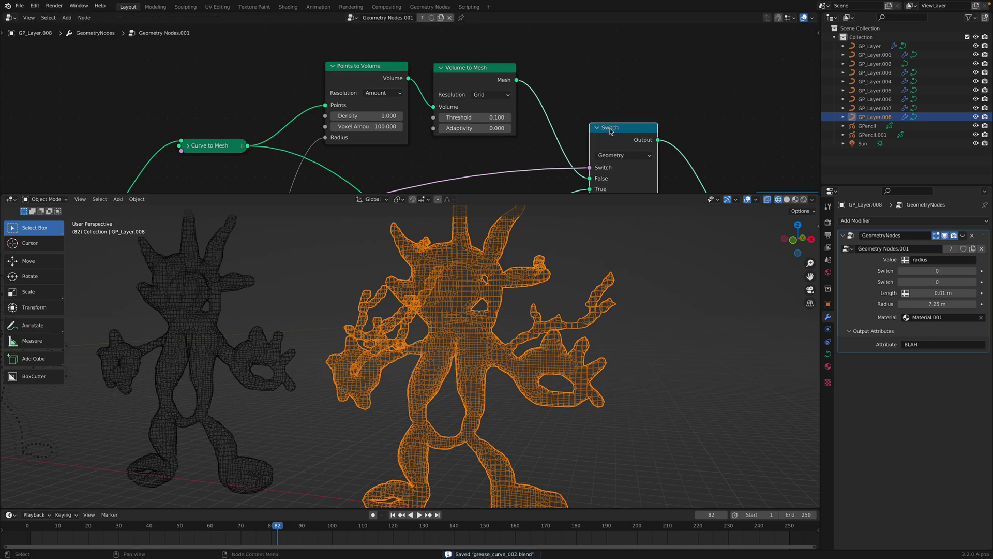
scroll(519, 96, down, 1)
middle_drag(519, 96, 494, 80)
drag(578, 109, 598, 120)
key(shift+a)
click(556, 97)
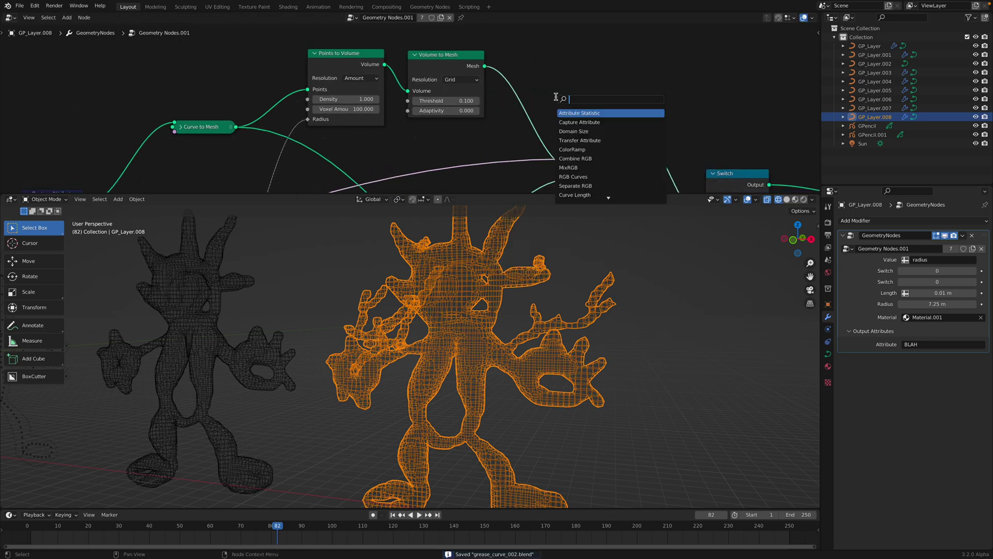
text(merge)
key(Return)
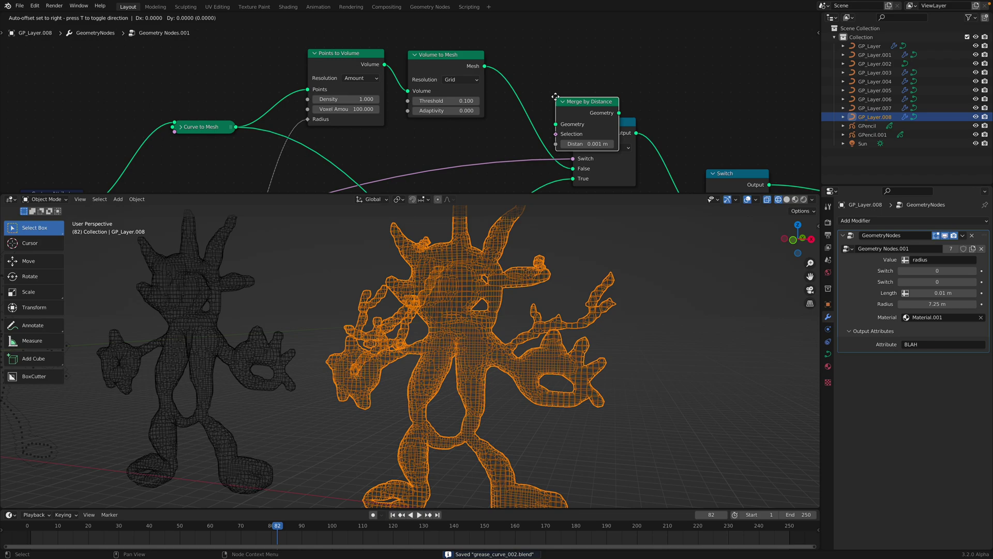
click(518, 75)
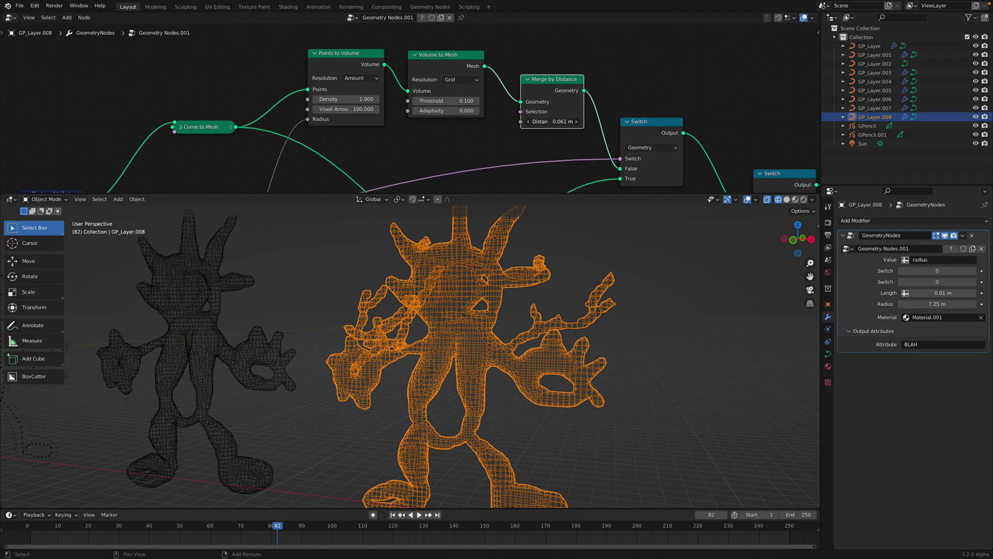
drag(538, 121, 551, 121)
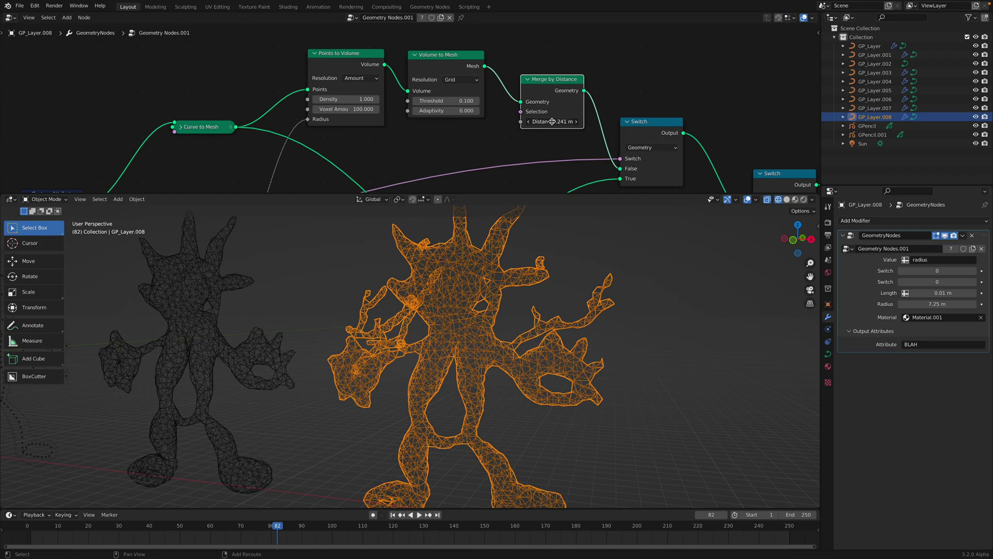
middle_drag(494, 284, 481, 335)
Step: Insert a Dual Mesh node between Merge by Distance and the Switch, and save the file
middle_drag(609, 111, 532, 99)
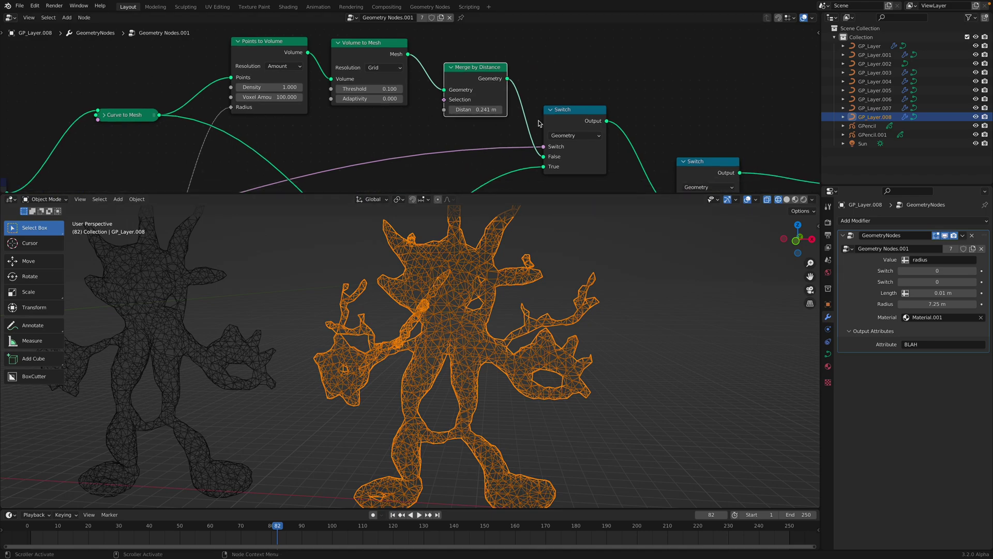
key(shift+a)
text(d)
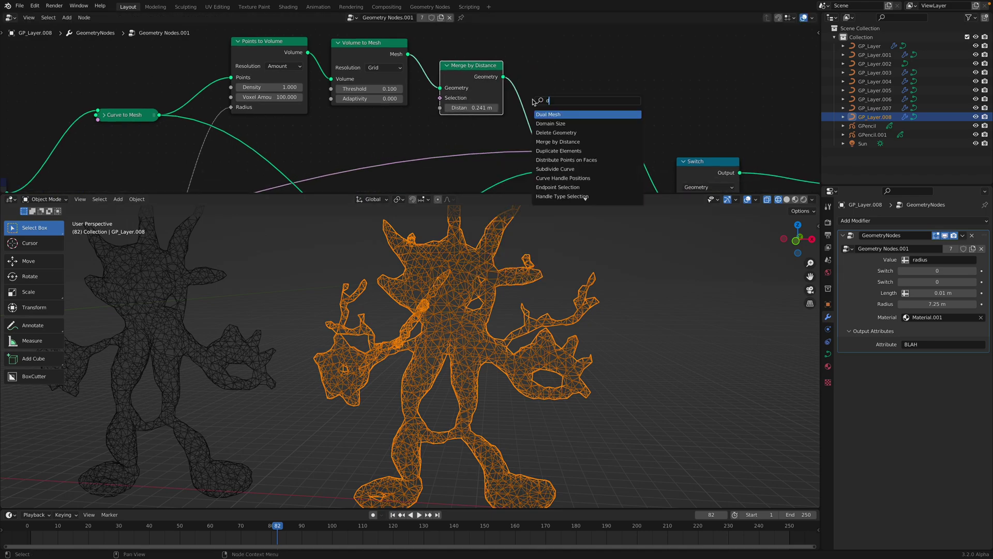
key(Return)
click(536, 111)
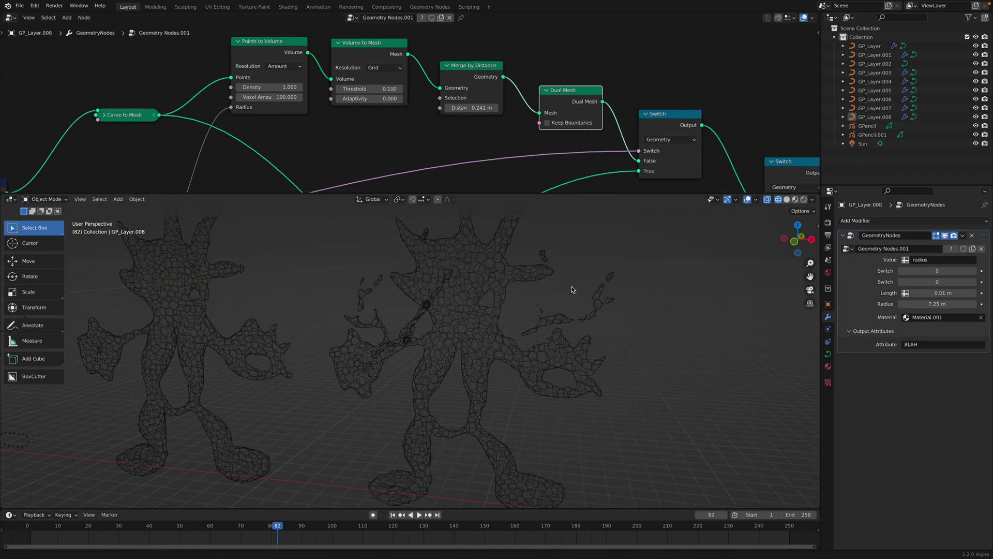
middle_drag(572, 289, 625, 282)
key(ctrl+s)
Step: Preview the figures in rendered shading, return to solid shading, and turn off Shade Smooth in the Set Shade Smooth node
click(797, 201)
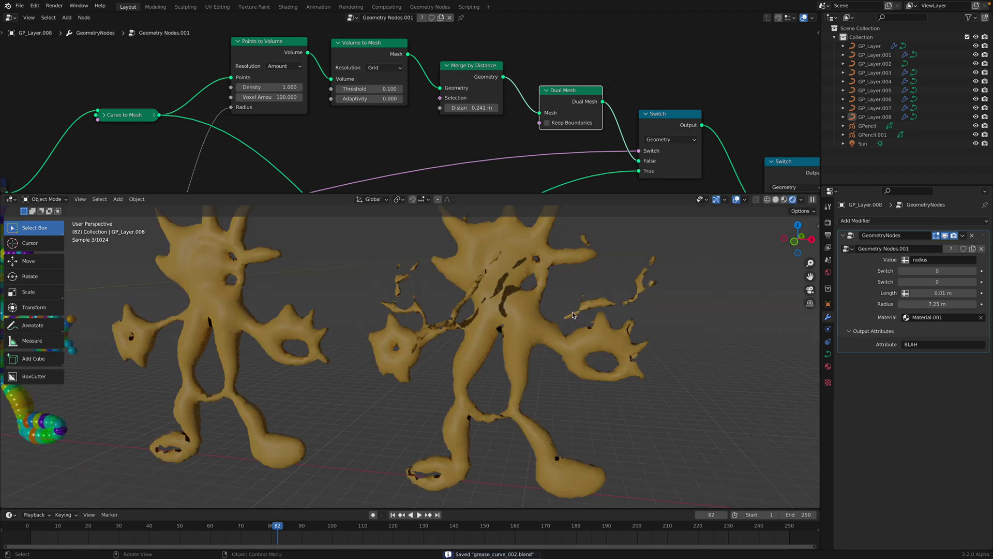
click(776, 199)
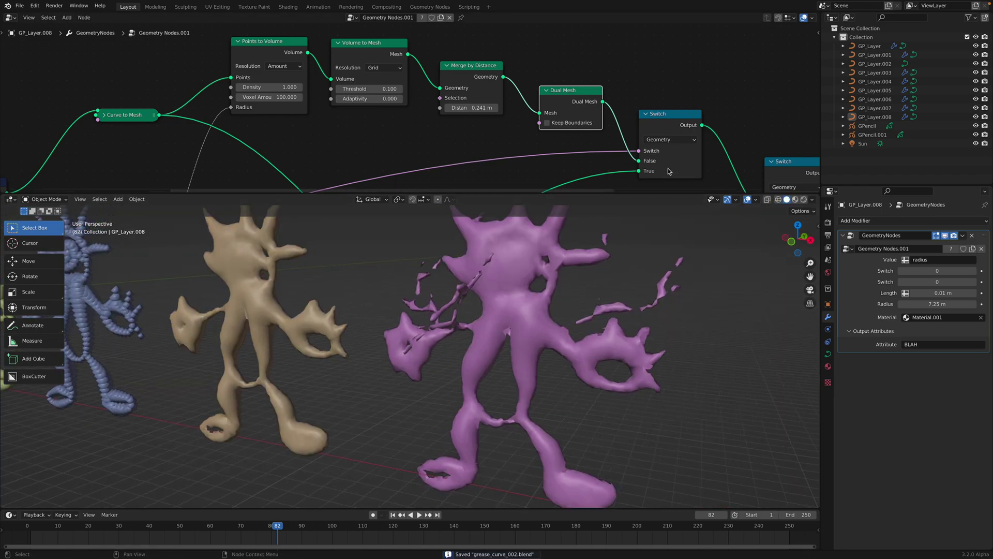
middle_drag(706, 111, 478, 58)
middle_drag(759, 143, 525, 103)
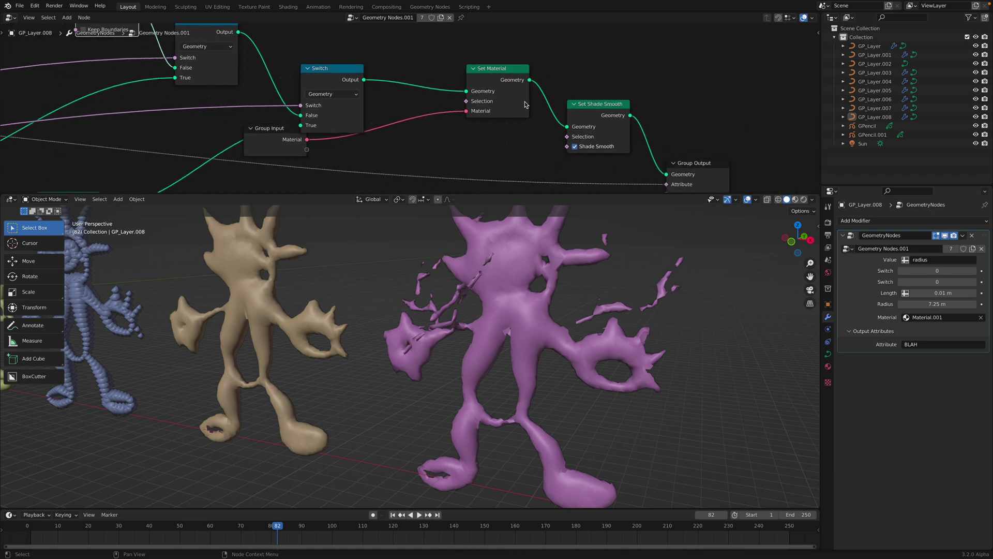
middle_drag(592, 134, 501, 87)
click(482, 99)
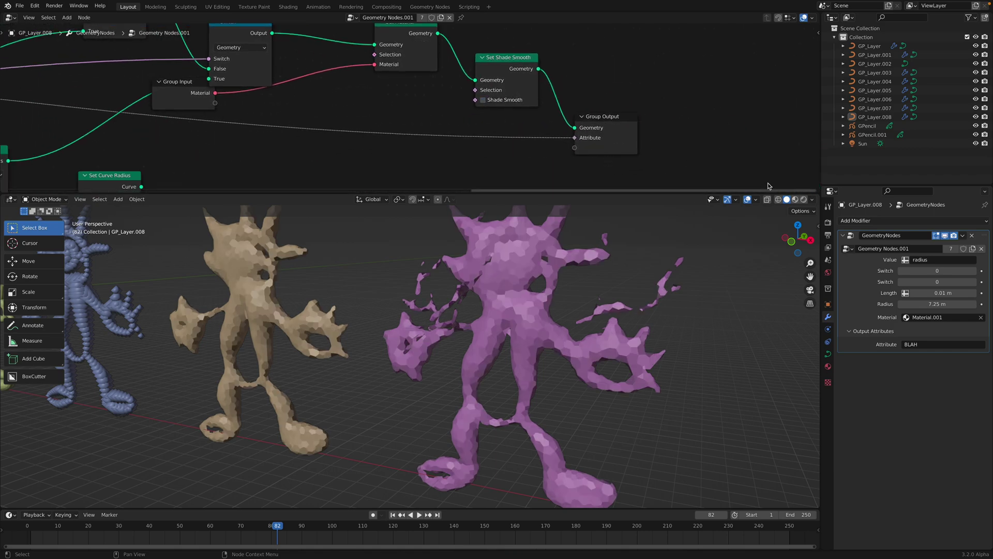
Step: Switch the viewport to rendered shading and set the Points to Volume node's Voxel Amount to 200
click(803, 199)
middle_drag(522, 343, 519, 309)
middle_drag(526, 130, 442, 140)
scroll(421, 153, up, 4)
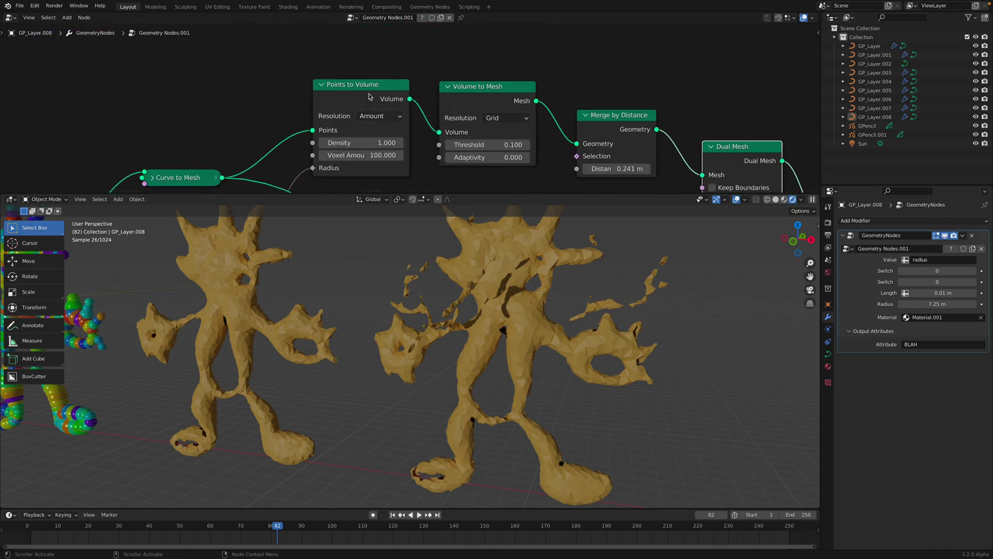
drag(368, 93, 366, 84)
click(359, 144)
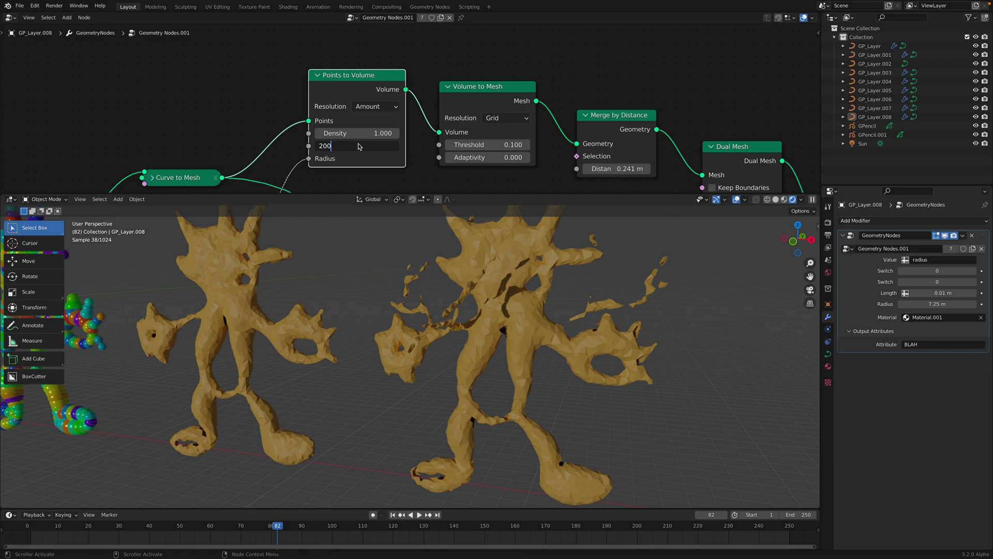
text(200)
key(Return)
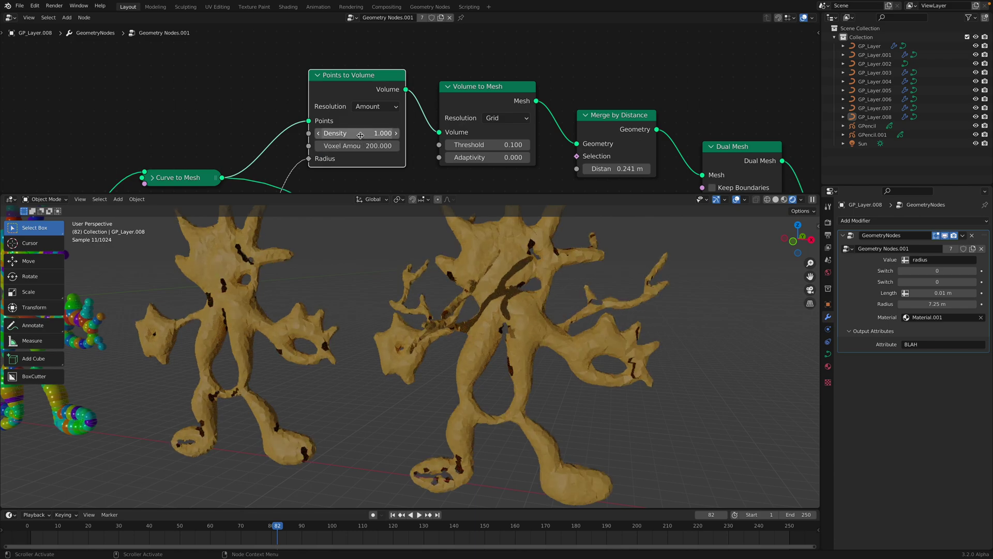
Step: Set the Points to Volume node's Density to 2
click(360, 134)
text(2)
key(Return)
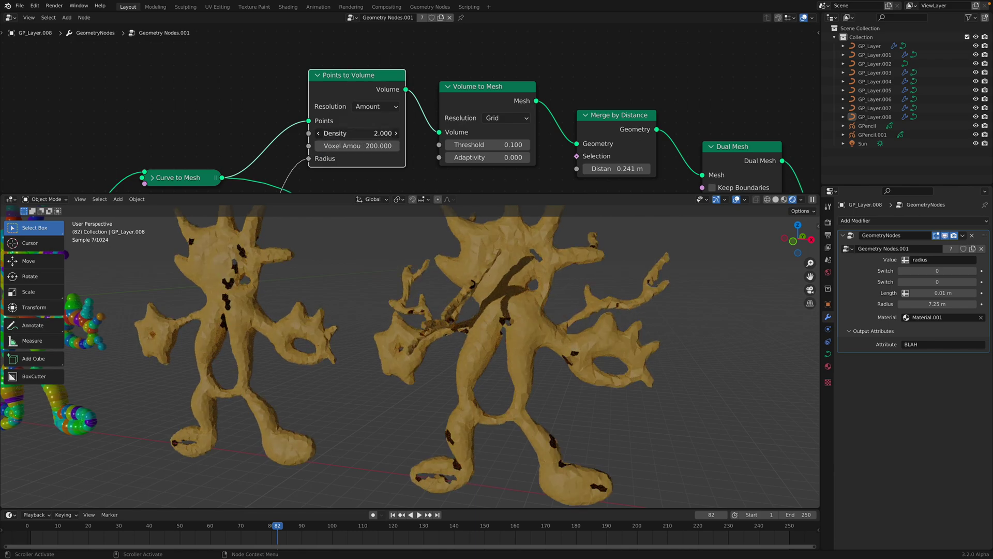
Step: Increase the Radius of GP_Layer.008's GeometryNodes modifier to 7.38 m
scroll(284, 135, down, 4)
middle_drag(258, 173, 429, 76)
middle_drag(376, 143, 394, 114)
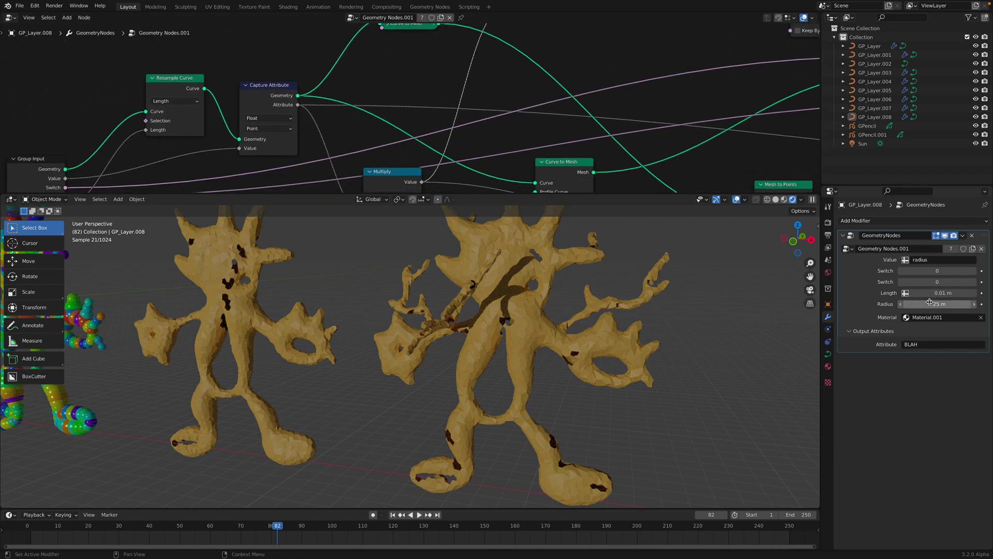
drag(929, 302, 941, 302)
middle_drag(462, 125, 512, 50)
middle_drag(433, 122, 454, 56)
middle_drag(509, 127, 524, 97)
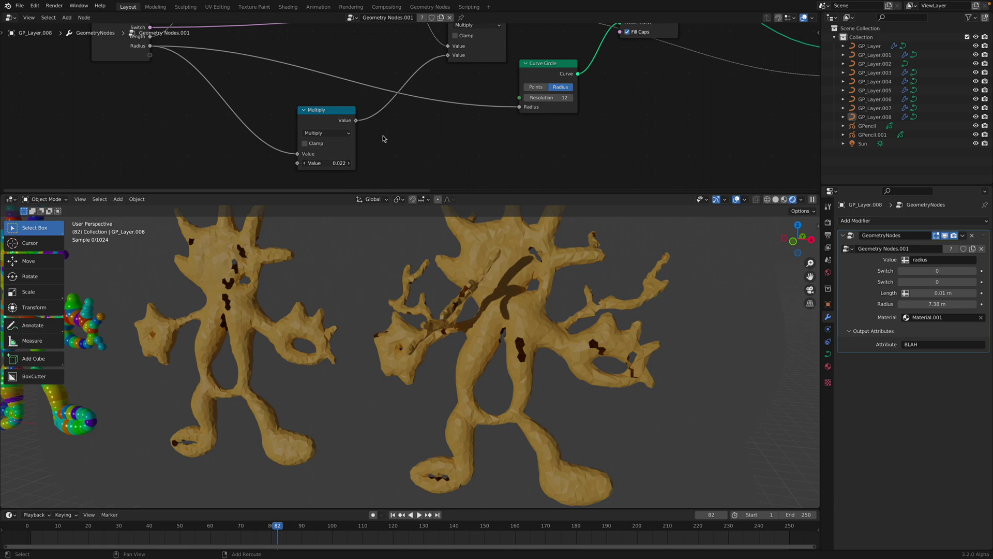
Step: Switch to the macOS desktop and force Blender to quit, discarding unsaved changes
key(ctrl+Left)
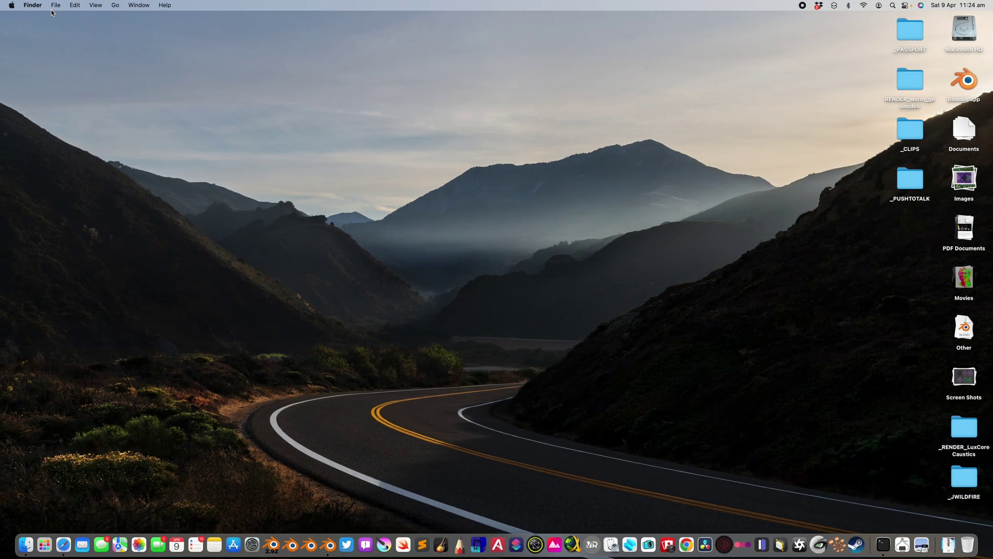
click(12, 5)
click(27, 73)
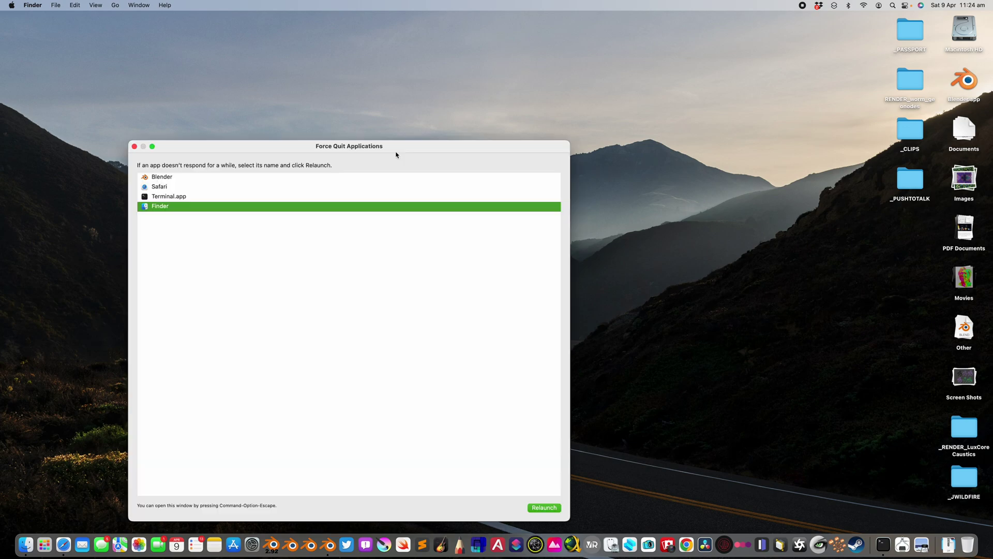
click(203, 179)
click(542, 507)
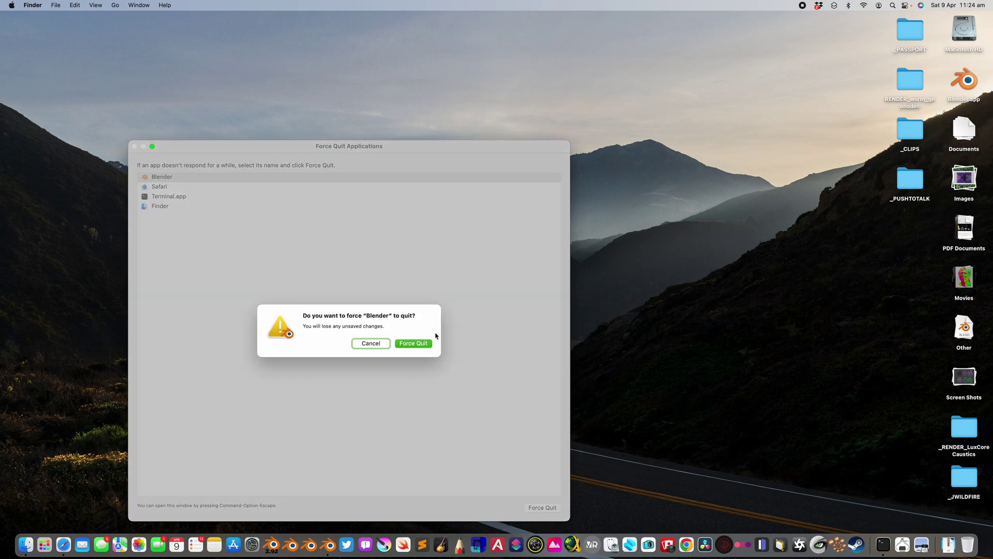
click(413, 344)
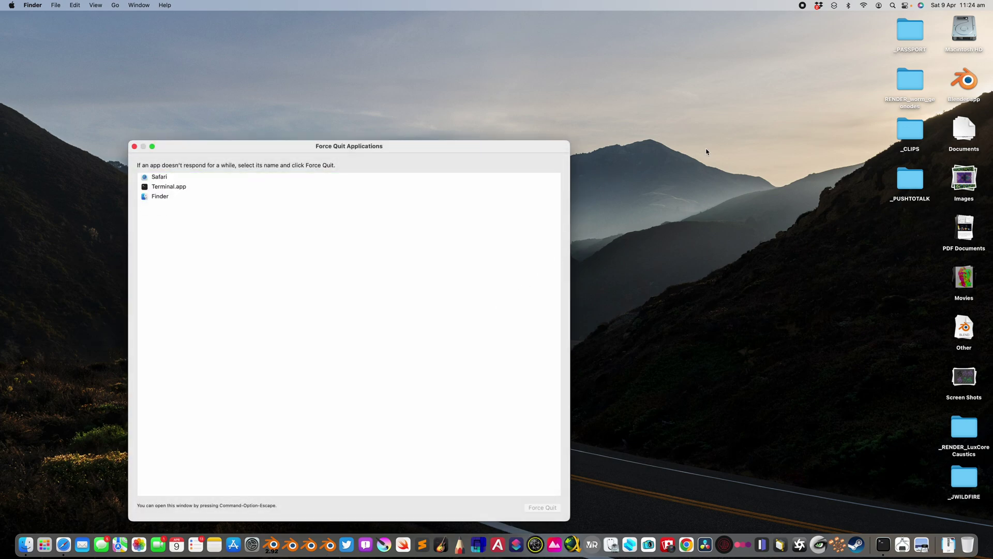